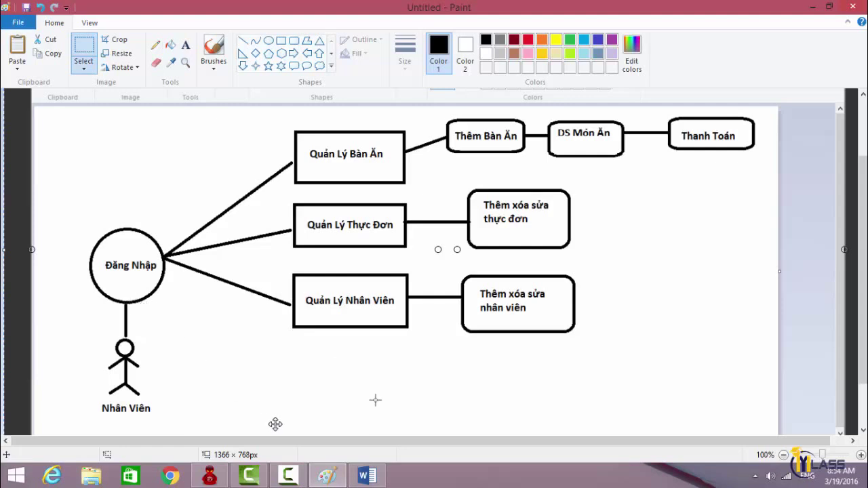
Step: Bring the Word document bangquanan.docx to the front over Paint
{"action": "left_click", "coordinate": [367, 475]}
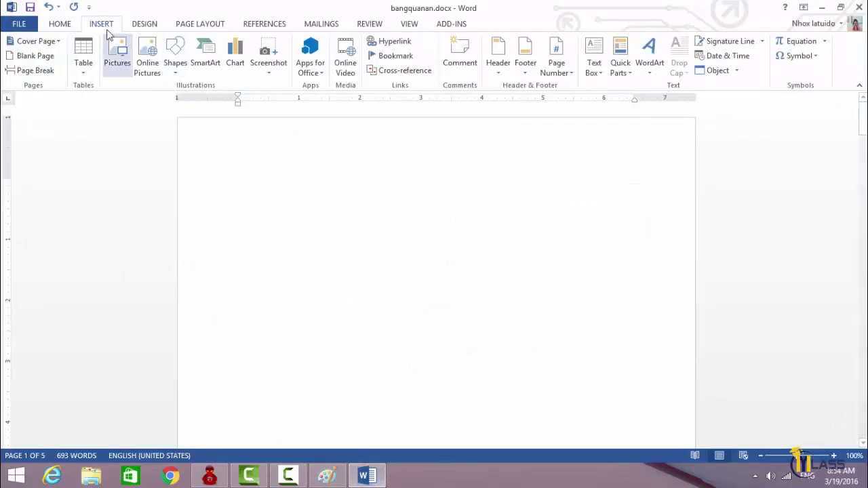
Step: Draw a table box on the blank page and split off a narrow header row at its top
{"action": "left_click", "coordinate": [84, 68]}
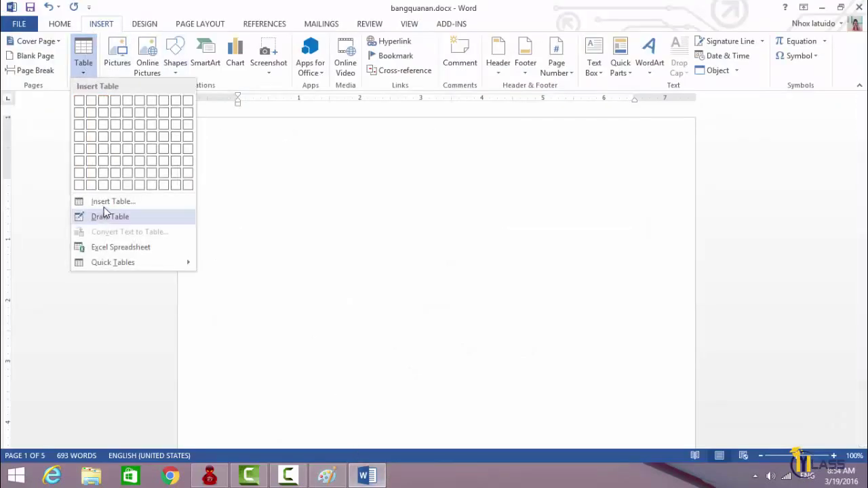
{"action": "left_click", "coordinate": [105, 216]}
{"action": "left_click_drag", "start_coordinate": [222, 157], "coordinate": [323, 304]}
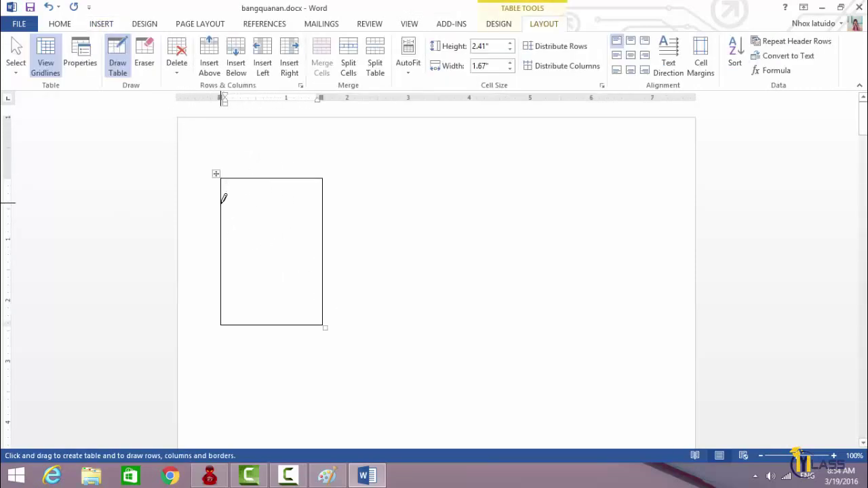
{"action": "left_click_drag", "start_coordinate": [223, 203], "coordinate": [321, 203]}
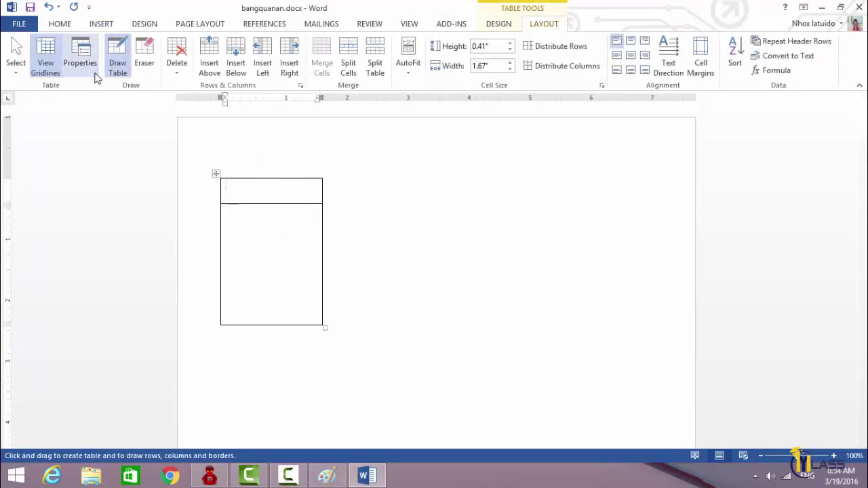
{"action": "type", "text": "Nh"}
{"action": "key", "text": "BackSpace"}
{"action": "key", "text": "BackSpace"}
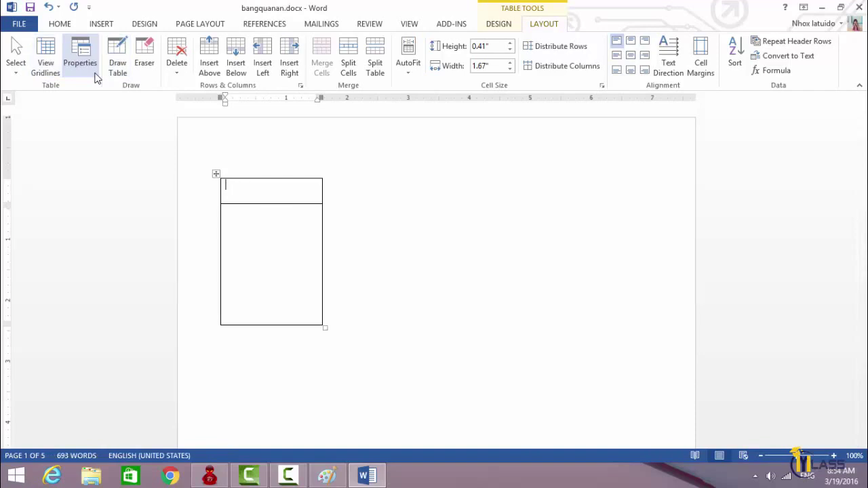
{"action": "left_click", "coordinate": [67, 24]}
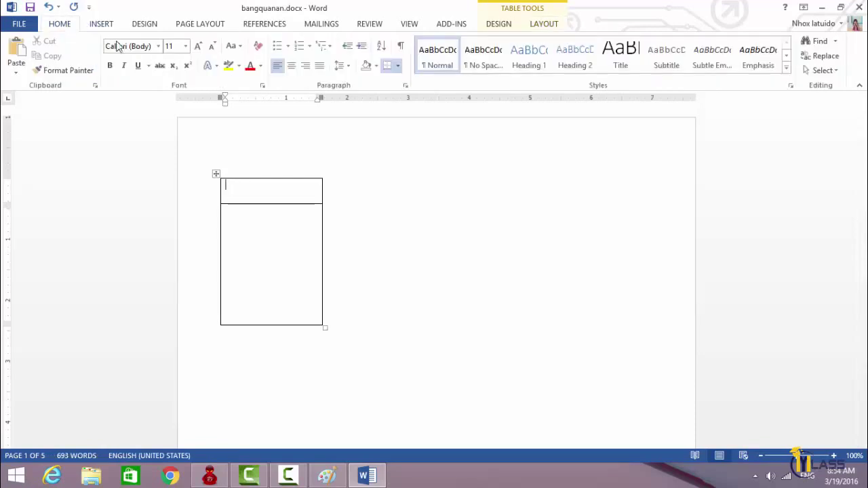
Step: Type the header 'Nhân Viên' in bold, centred, 14 pt Vietnamese text
{"action": "left_click", "coordinate": [185, 46]}
{"action": "left_click", "coordinate": [171, 122]}
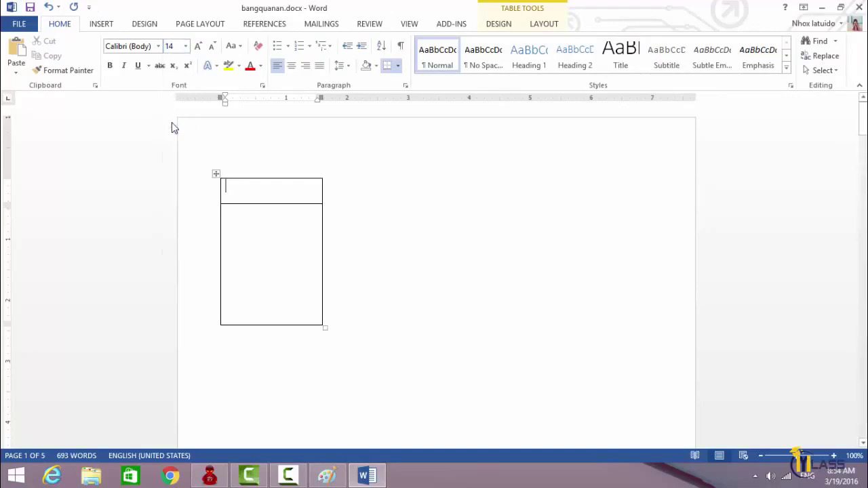
{"action": "key", "text": "ctrl+b"}
{"action": "type", "text": "N"}
{"action": "type", "text": "han6"}
{"action": "key", "text": "BackSpace"}
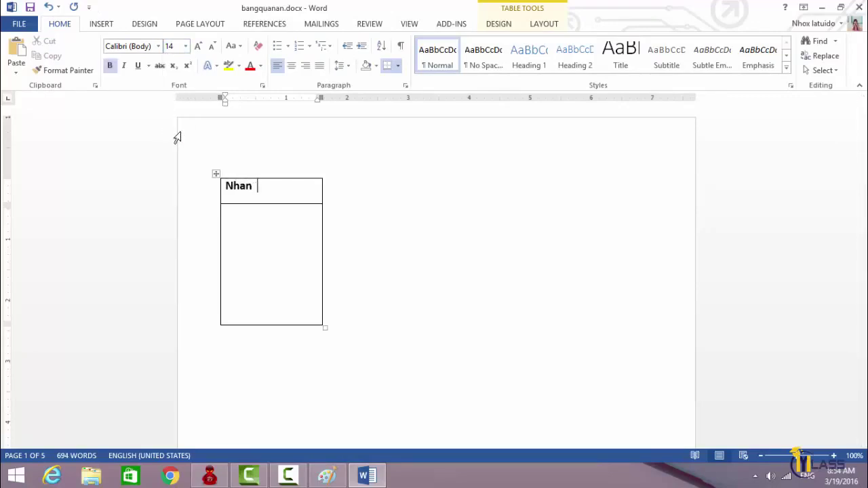
{"action": "type", "text": "Vien"}
{"action": "key", "text": "ctrl+shift"}
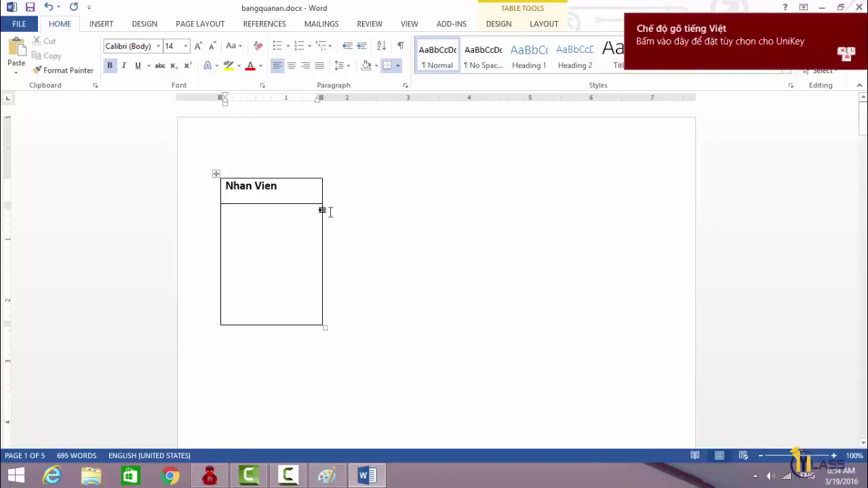
{"action": "key", "text": "BackSpace"}
{"action": "key", "text": "BackSpace"}
{"action": "key", "text": "BackSpace"}
{"action": "key", "text": "BackSpace"}
{"action": "key", "text": "BackSpace"}
{"action": "key", "text": "BackSpace"}
{"action": "key", "text": "BackSpace"}
{"action": "key", "text": "BackSpace"}
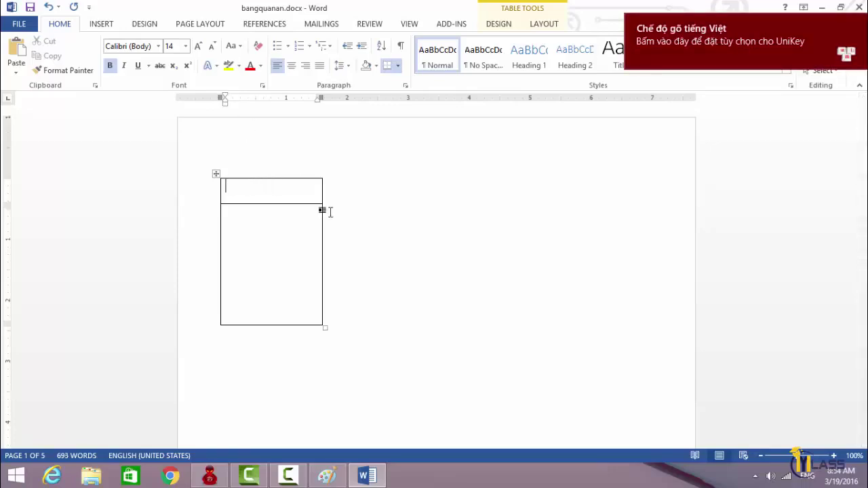
{"action": "key", "text": "ctrl+e"}
{"action": "type", "text": "Nhân"}
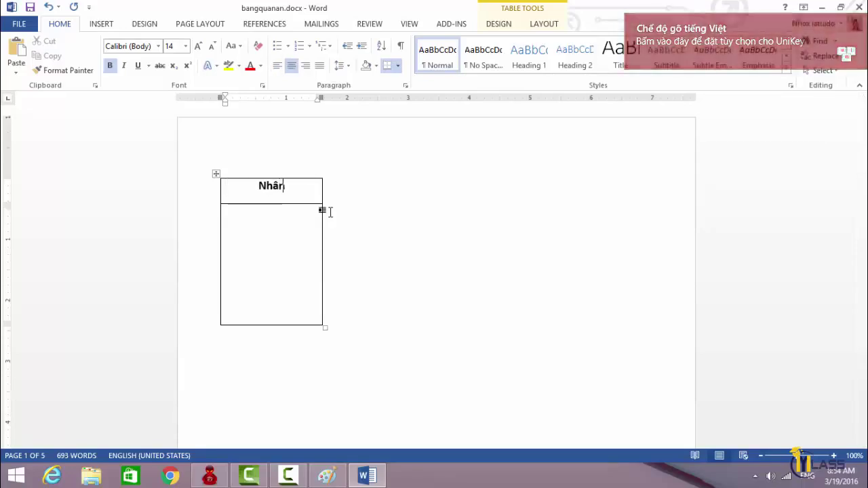
{"action": "type", "text": " Viên"}
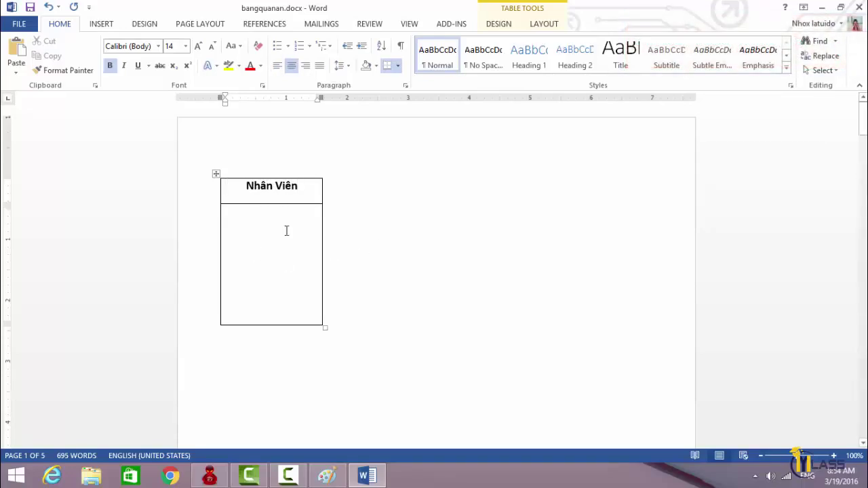
Step: Move into the empty body cell and check the Paint diagram before returning to Word
{"action": "left_click", "coordinate": [286, 233]}
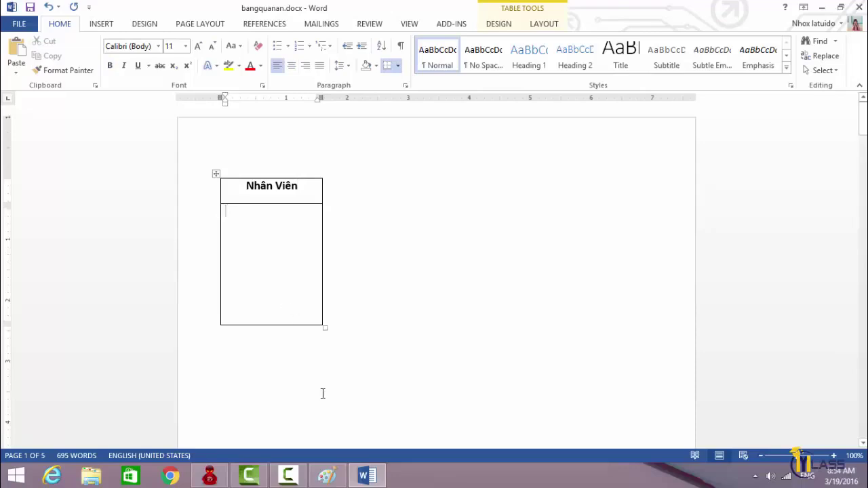
{"action": "left_click", "coordinate": [328, 475]}
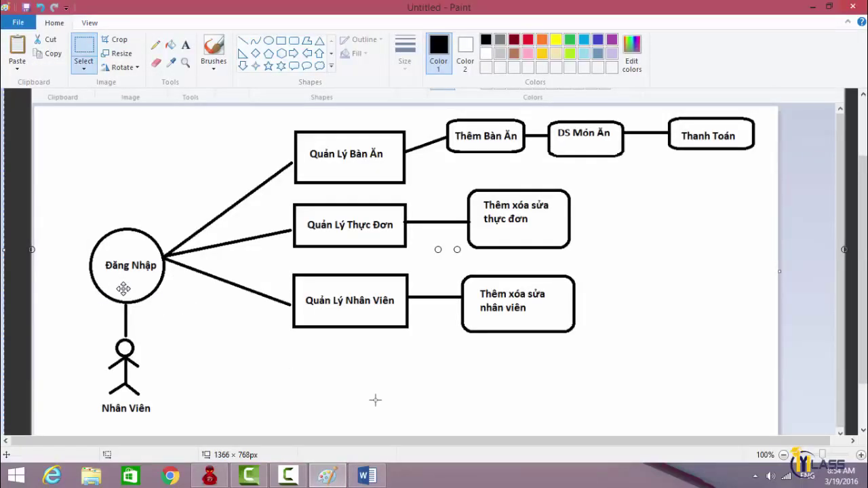
{"action": "key", "text": "alt+Tab"}
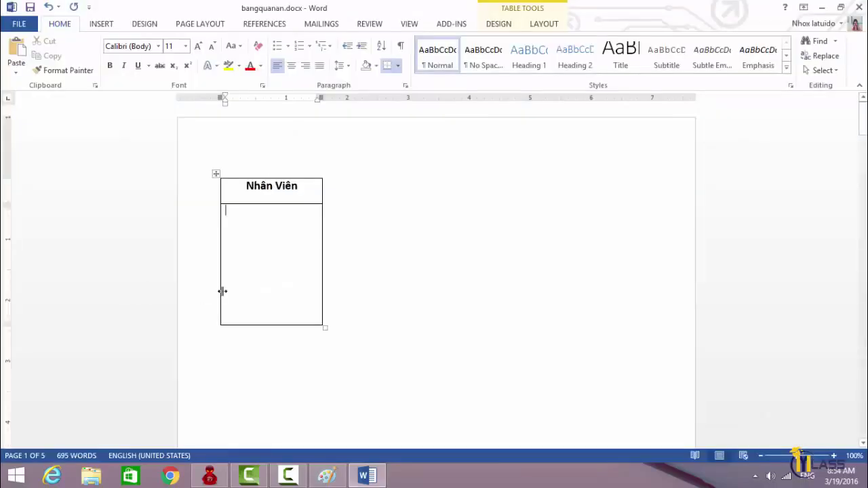
Step: Set the body cell font to 14 and enter the field 'MANV int' on its own line
{"action": "type", "text": "Ma"}
{"action": "key", "text": "BackSpace"}
{"action": "key", "text": "BackSpace"}
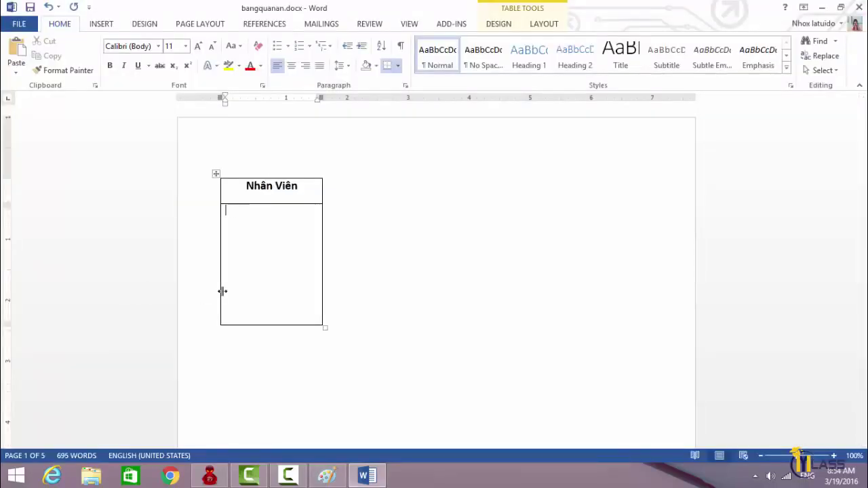
{"action": "left_click", "coordinate": [185, 46]}
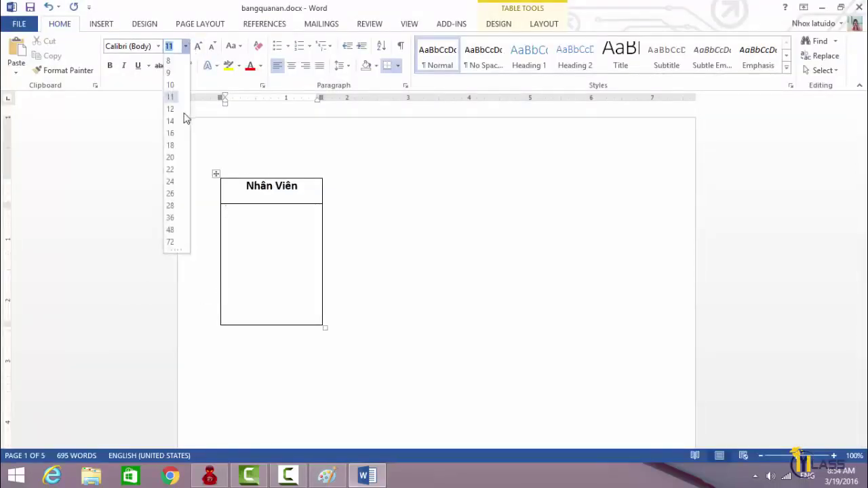
{"action": "key", "text": "Escape"}
{"action": "type", "text": "14"}
{"action": "key", "text": "Return"}
{"action": "type", "text": "MA"}
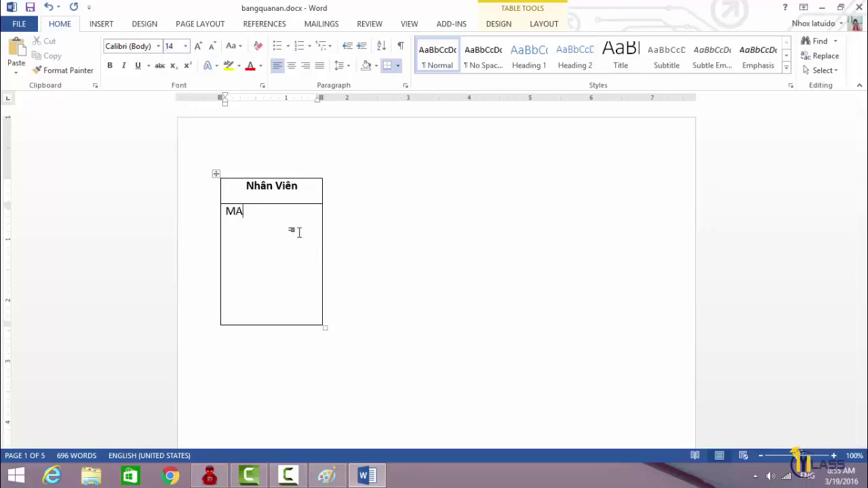
{"action": "type", "text": "NV "}
{"action": "type", "text": "int"}
{"action": "key", "text": "ctrl+Left"}
{"action": "key", "text": "Tab"}
{"action": "key", "text": "ctrl+z"}
{"action": "key", "text": "Return"}
Step: After checking the Paint diagram, add the second field 'TENDN TEXT' below MANV
{"action": "left_click", "coordinate": [299, 233]}
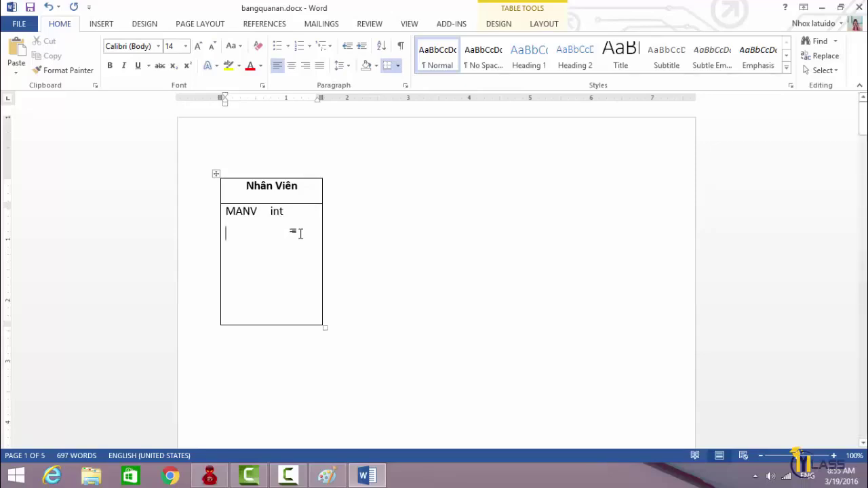
{"action": "left_click", "coordinate": [326, 476]}
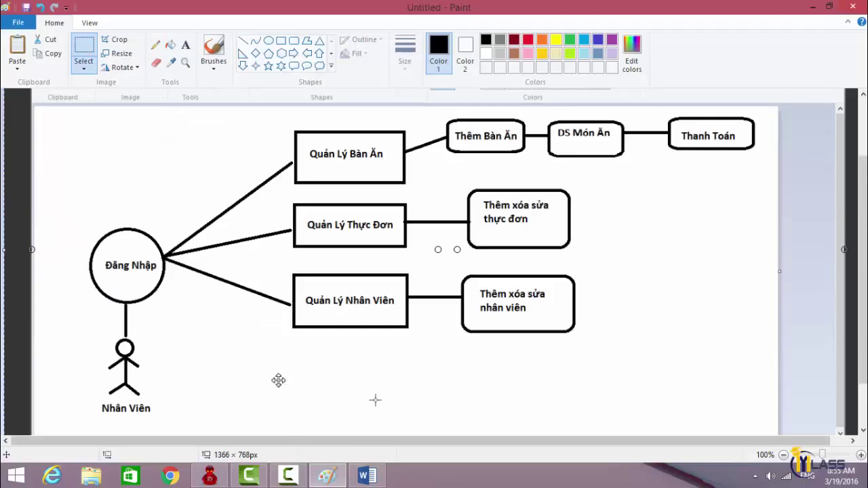
{"action": "left_click", "coordinate": [367, 476]}
{"action": "type", "text": "T"}
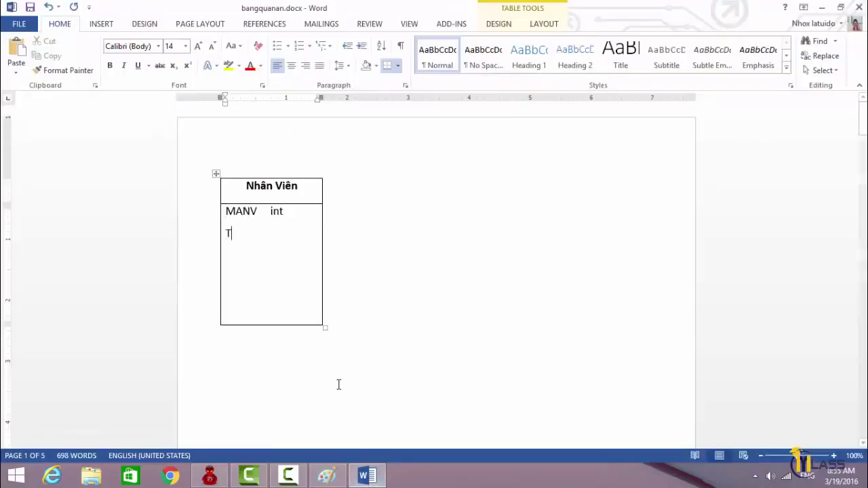
{"action": "type", "text": "e"}
{"action": "key", "text": "BackSpace"}
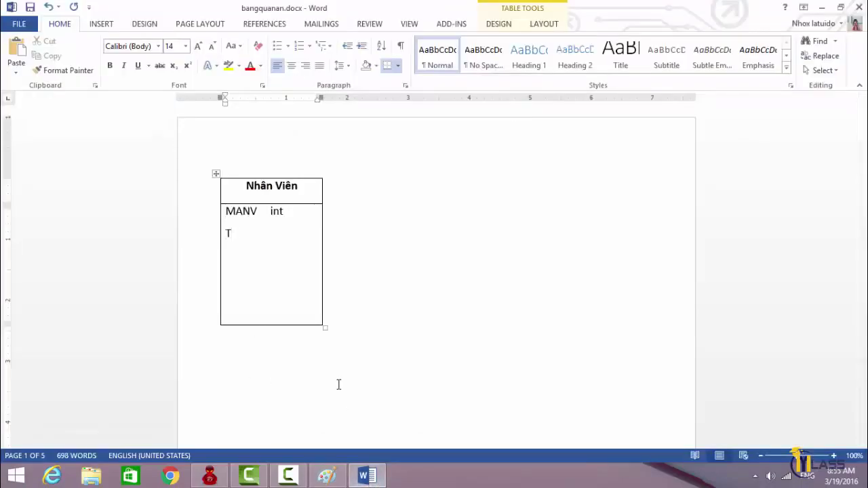
{"action": "type", "text": "ENDN"}
{"action": "type", "text": "  TEX"}
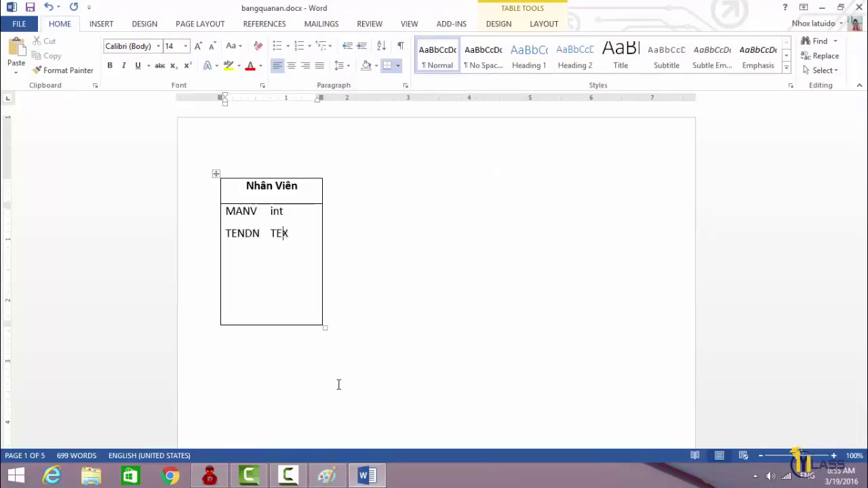
{"action": "type", "text": "T"}
{"action": "key", "text": "Up"}
{"action": "key", "text": "Down"}
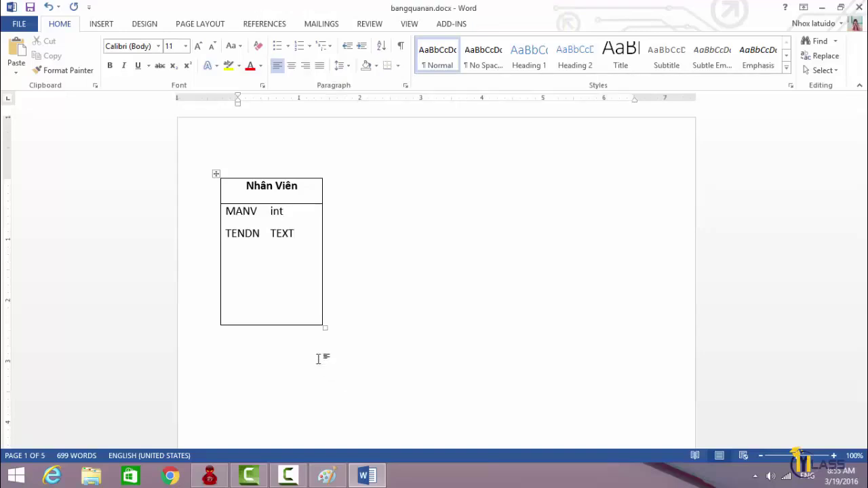
{"action": "left_click", "coordinate": [306, 235]}
Step: Add fields MATKHAU, TENNV and GIOITINH as TEXT, then start the NGAYSINH line
{"action": "key", "text": "Return"}
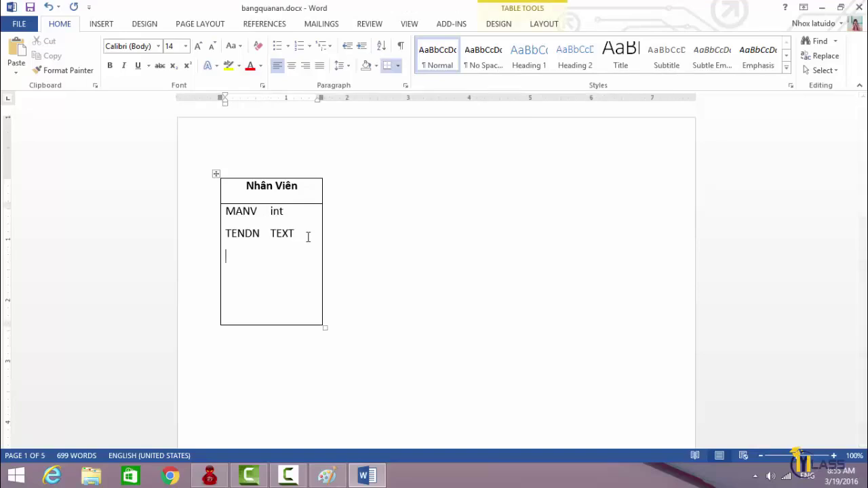
{"action": "type", "text": "MATKHA"}
{"action": "type", "text": "U"}
{"action": "type", "text": "     TEXT "}
{"action": "type", "text": "TEN"}
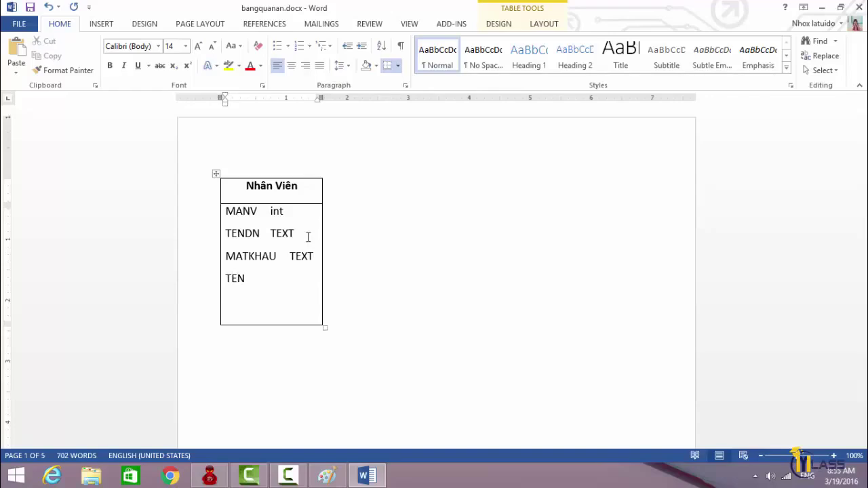
{"action": "type", "text": "NV"}
{"action": "type", "text": "    TE"}
{"action": "type", "text": "XT "}
{"action": "type", "text": "GIOI"}
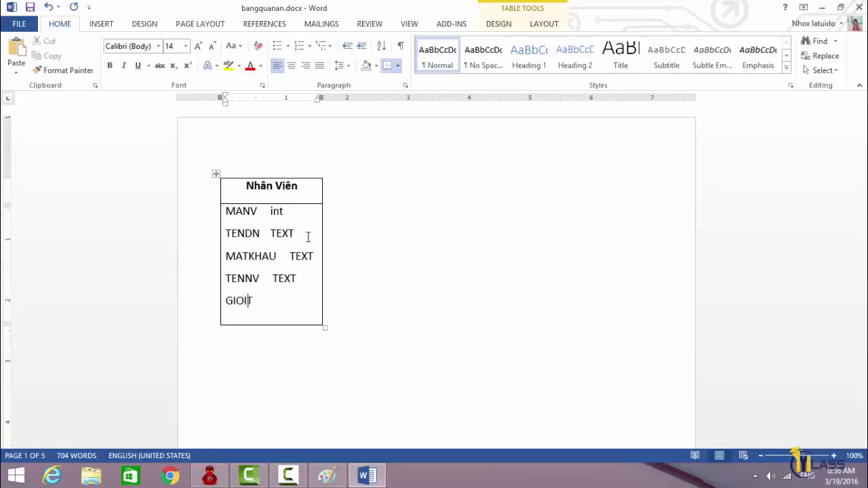
{"action": "type", "text": "TINH    "}
{"action": "type", "text": "TEXT"}
{"action": "key", "text": "Return"}
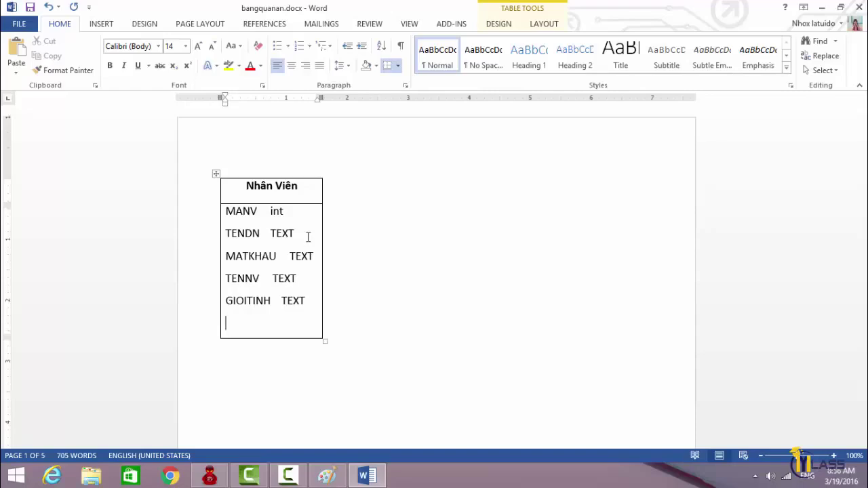
{"action": "type", "text": "NGAY"}
{"action": "type", "text": "SINH"}
{"action": "key", "text": "Return"}
{"action": "key", "text": "BackSpace"}
Step: Complete NGAYSINH and CMND as TEXT fields, remove the trailing empty line, and compare with Paint
{"action": "type", "text": "TEXT"}
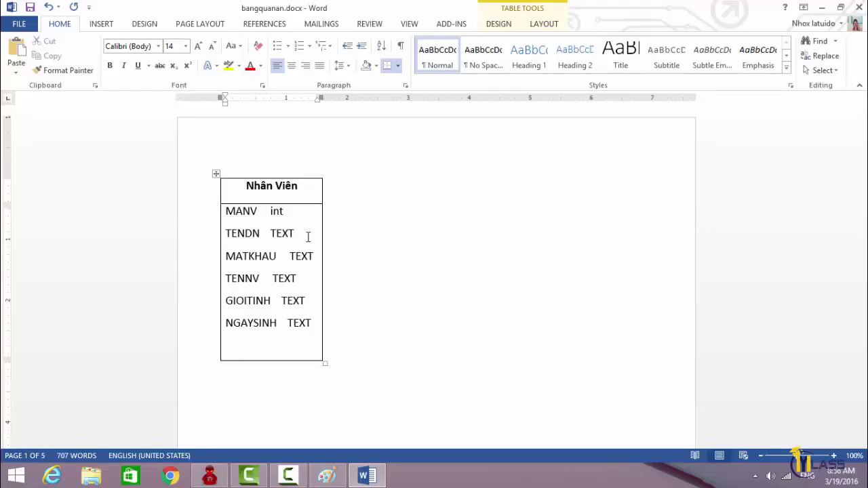
{"action": "type", "text": "CMND"}
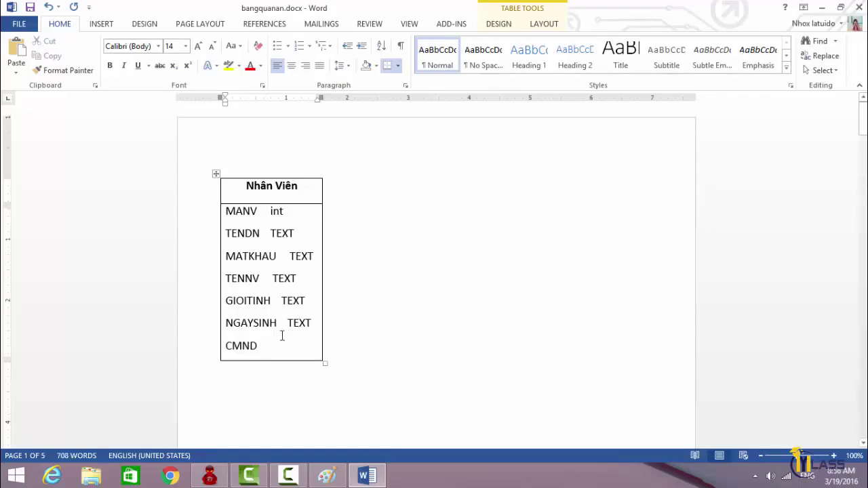
{"action": "type", "text": "    TEXT"}
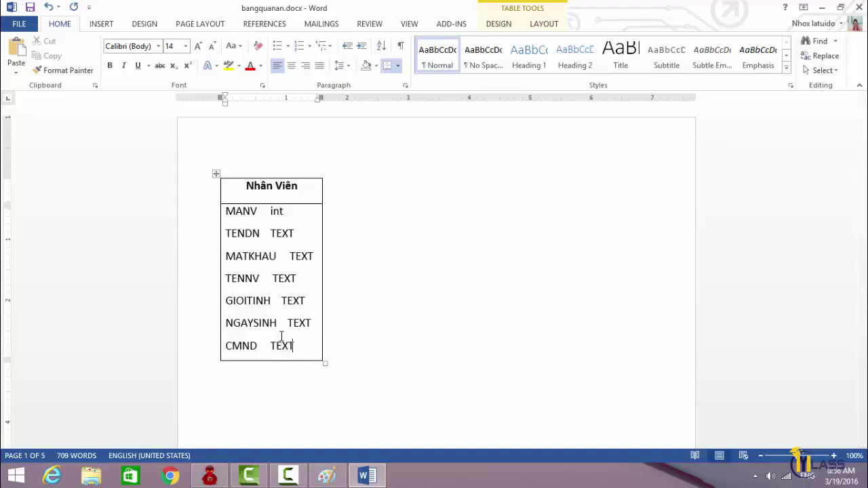
{"action": "key", "text": "Return"}
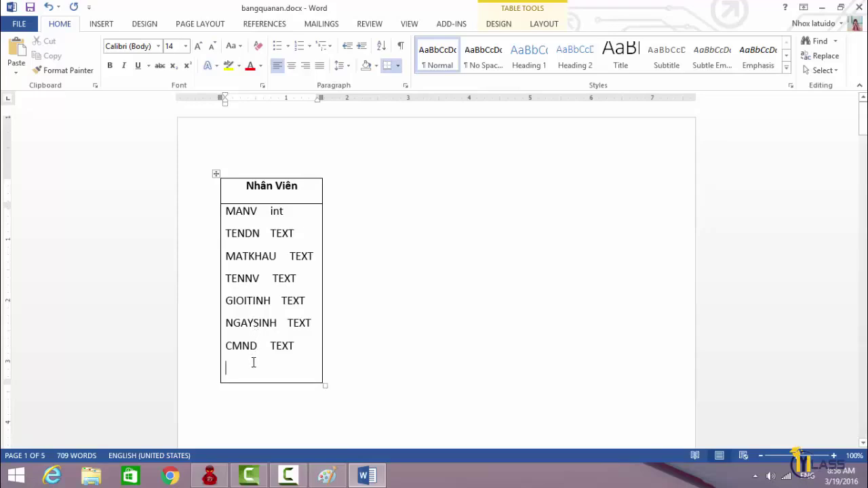
{"action": "key", "text": "BackSpace"}
{"action": "left_click", "coordinate": [327, 476]}
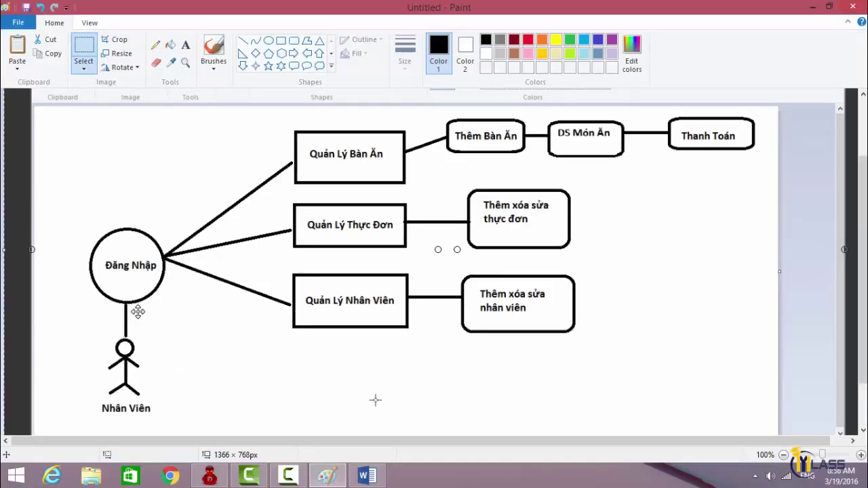
{"action": "key", "text": "alt+Tab"}
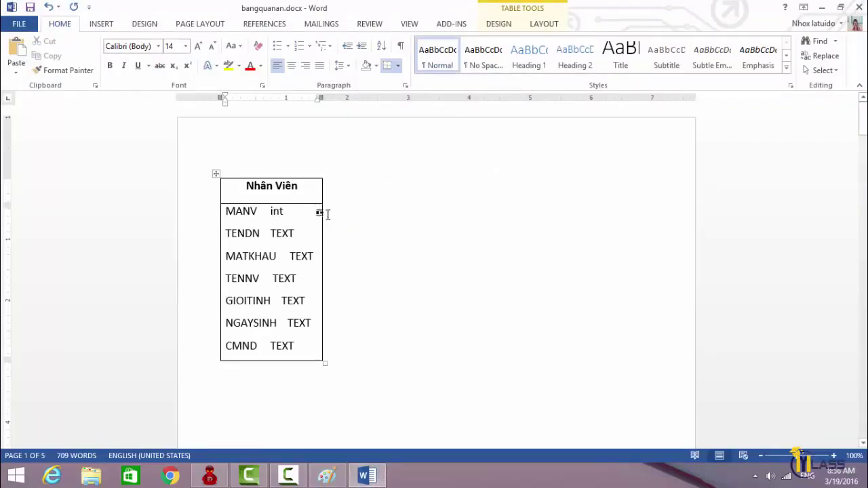
Step: Select and deselect the field names MANV, TENNV and TENDN in the table
{"action": "left_click_drag", "start_coordinate": [258, 210], "coordinate": [228, 211]}
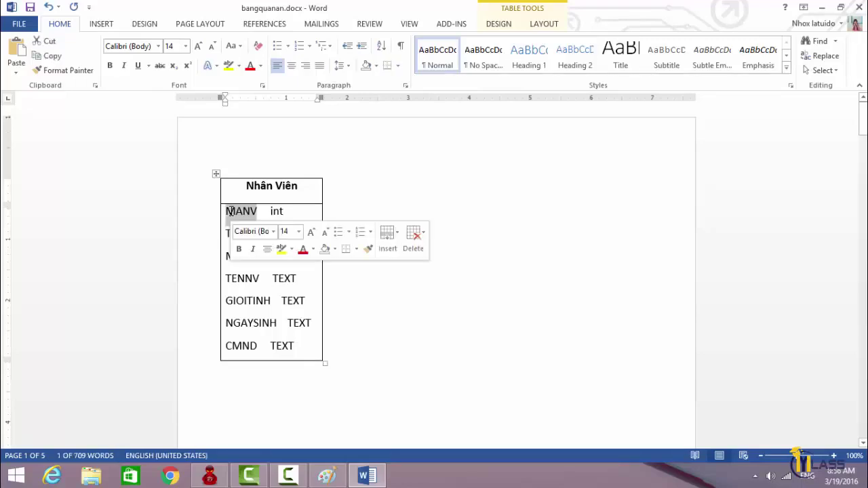
{"action": "left_click", "coordinate": [364, 187]}
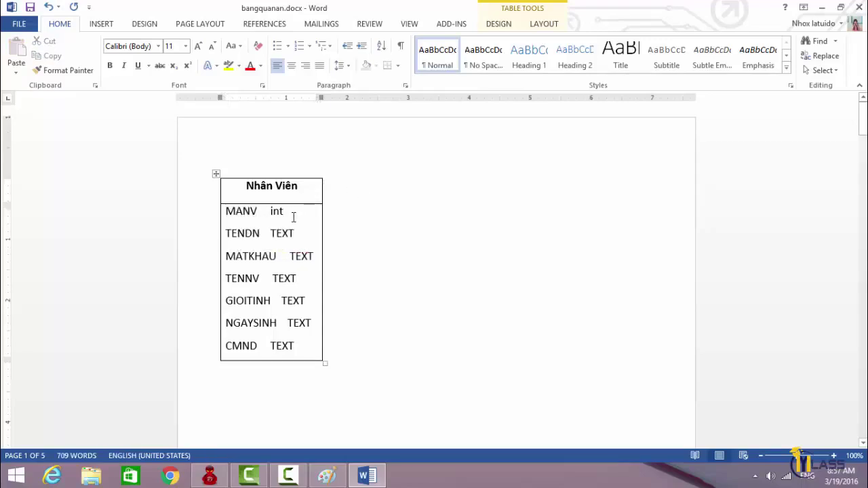
{"action": "double_click", "coordinate": [253, 278]}
{"action": "left_click", "coordinate": [250, 278]}
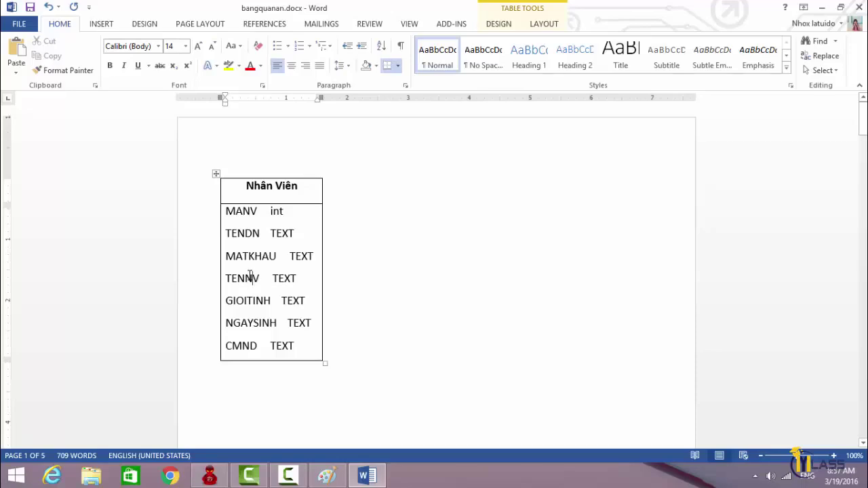
{"action": "double_click", "coordinate": [248, 276]}
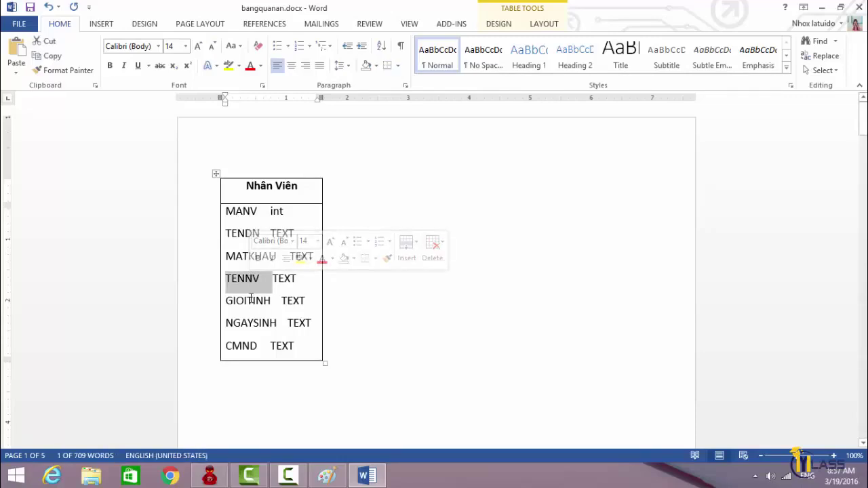
{"action": "left_click", "coordinate": [251, 300]}
{"action": "double_click", "coordinate": [253, 234]}
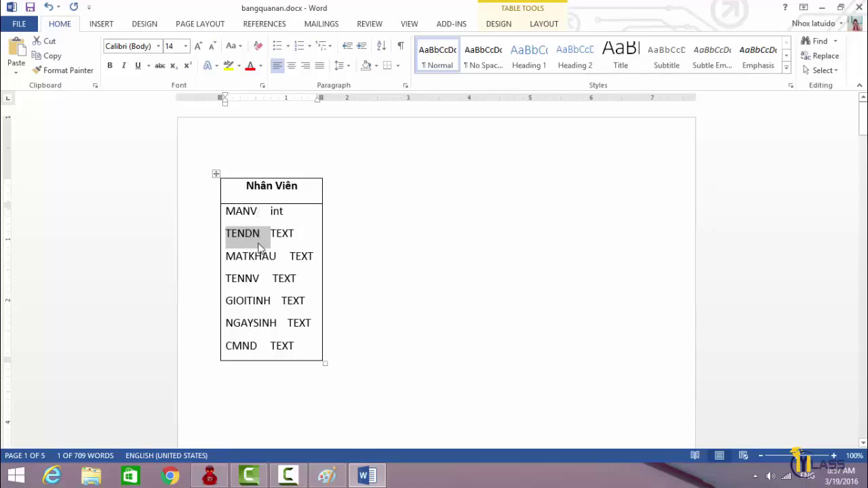
{"action": "left_click", "coordinate": [259, 237]}
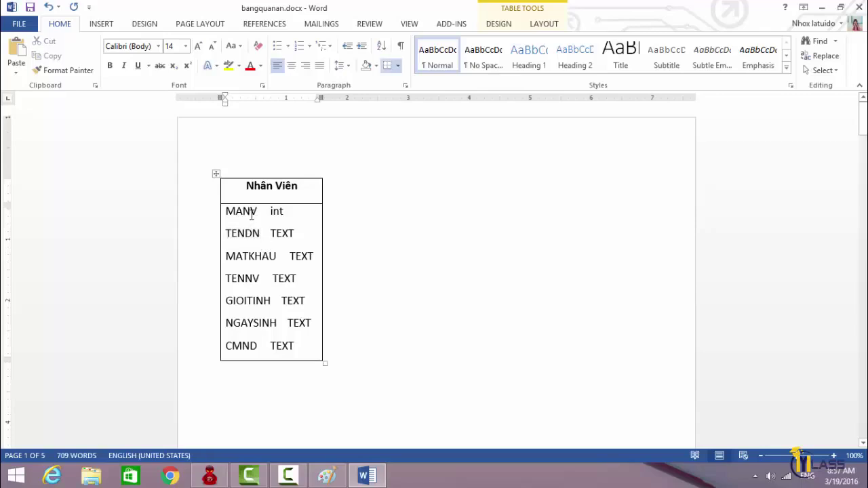
{"action": "double_click", "coordinate": [252, 211]}
{"action": "left_click", "coordinate": [237, 233]}
Step: Select the whole 'MANV int' line and delete it from the table
{"action": "double_click", "coordinate": [237, 233]}
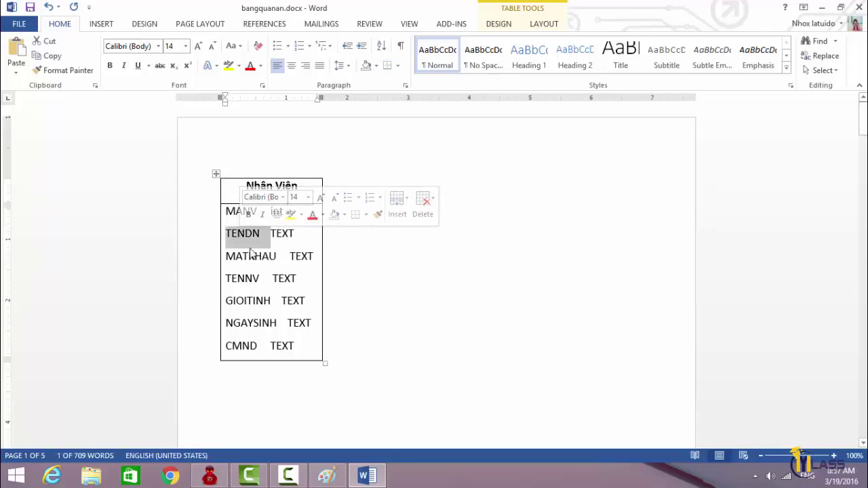
{"action": "double_click", "coordinate": [251, 256]}
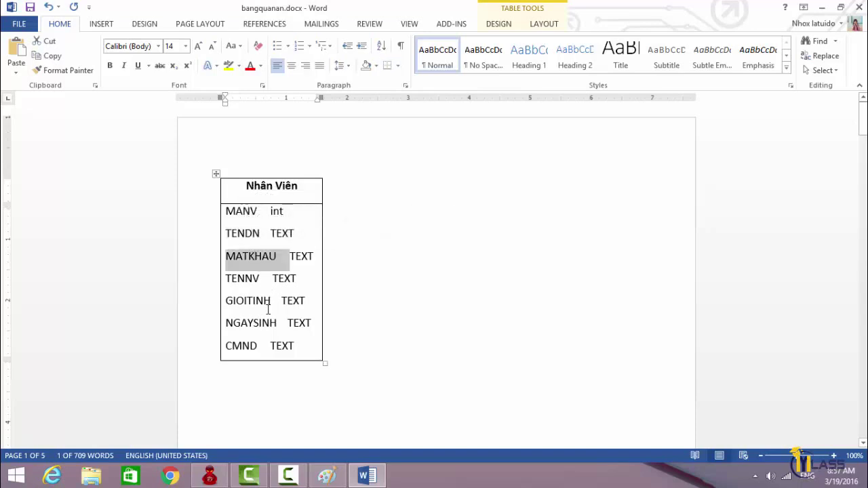
{"action": "double_click", "coordinate": [254, 211]}
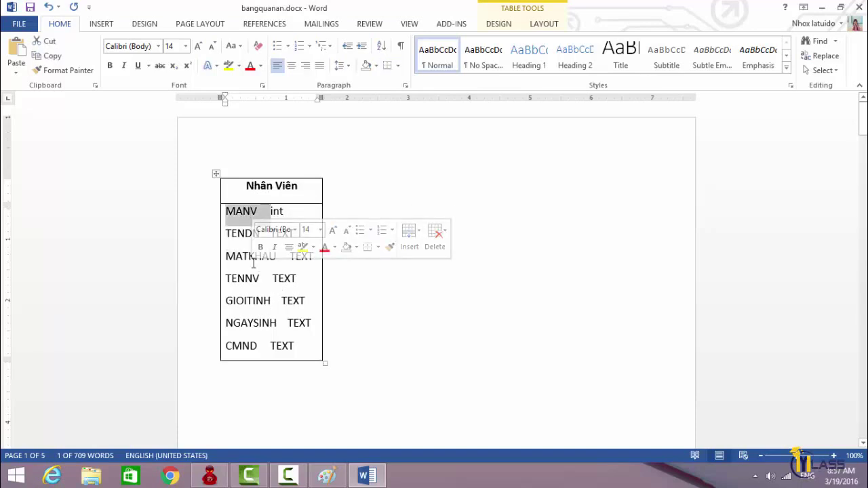
{"action": "double_click", "coordinate": [245, 234]}
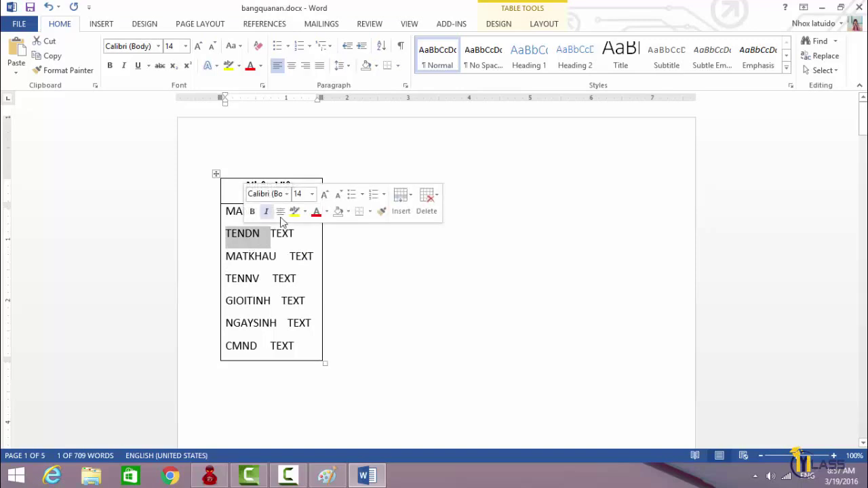
{"action": "left_click", "coordinate": [253, 232]}
{"action": "left_click_drag", "start_coordinate": [285, 214], "coordinate": [236, 215]}
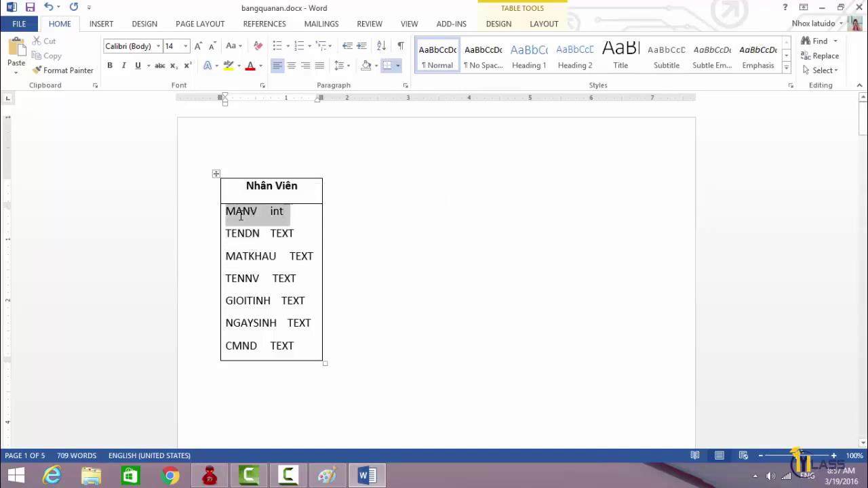
{"action": "key", "text": "BackSpace"}
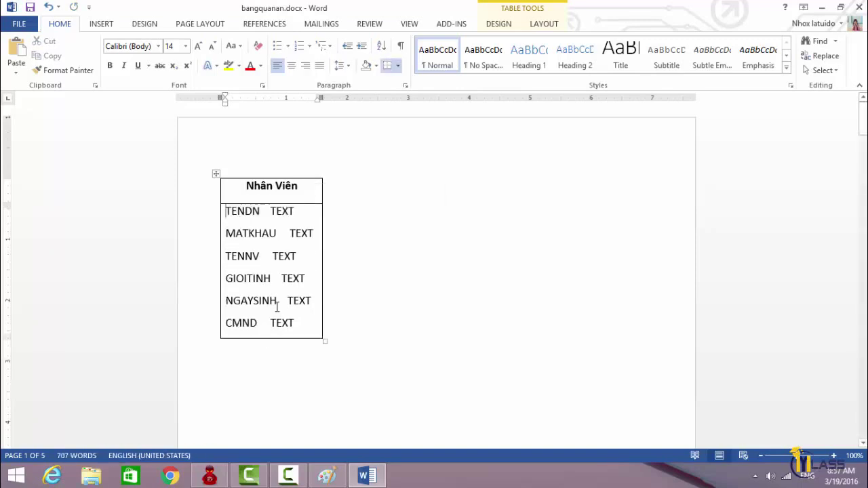
Step: Undo the deletion to restore 'MANV int' as the first field, then show the Paint diagram
{"action": "key", "text": "ctrl+shift"}
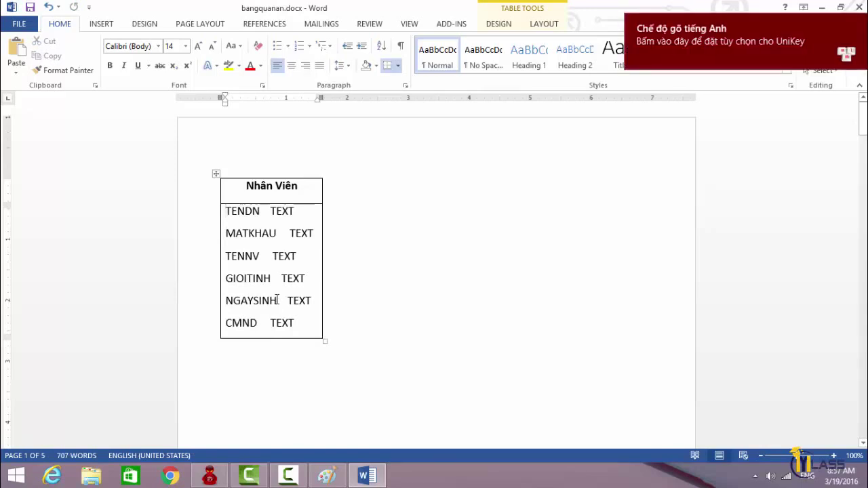
{"action": "key", "text": "ctrl+shift"}
{"action": "key", "text": "ctrl+z"}
{"action": "left_click", "coordinate": [347, 249]}
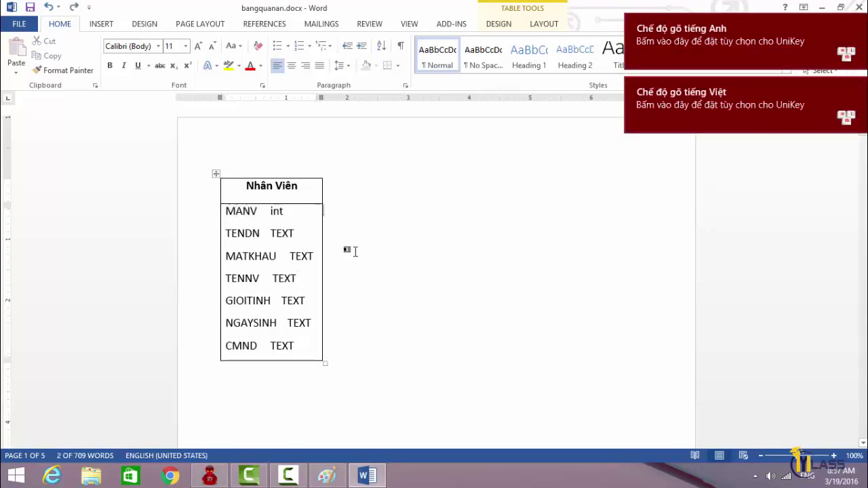
{"action": "left_click", "coordinate": [328, 476]}
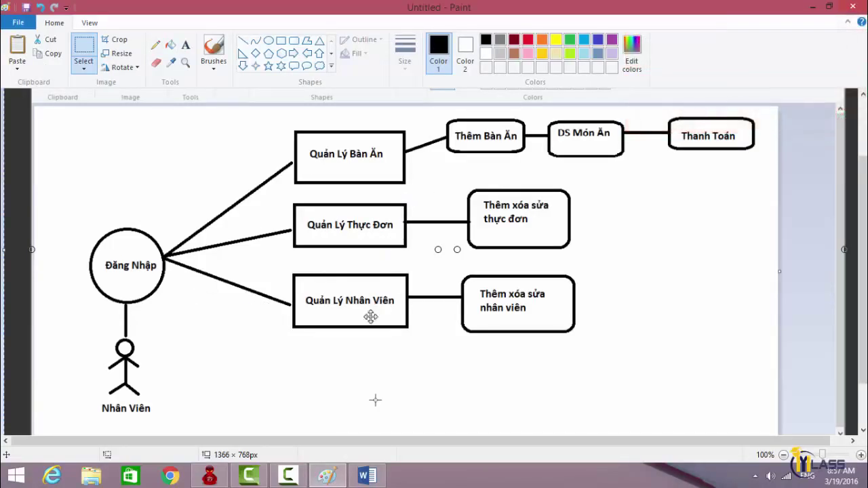
Step: Flip to Word and back to Paint to review the login and management use-case diagram
{"action": "left_click", "coordinate": [363, 475]}
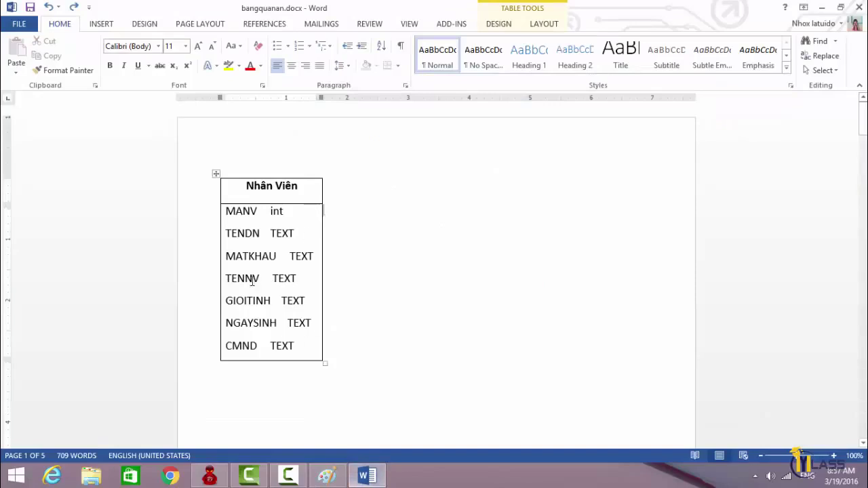
{"action": "left_click", "coordinate": [327, 477]}
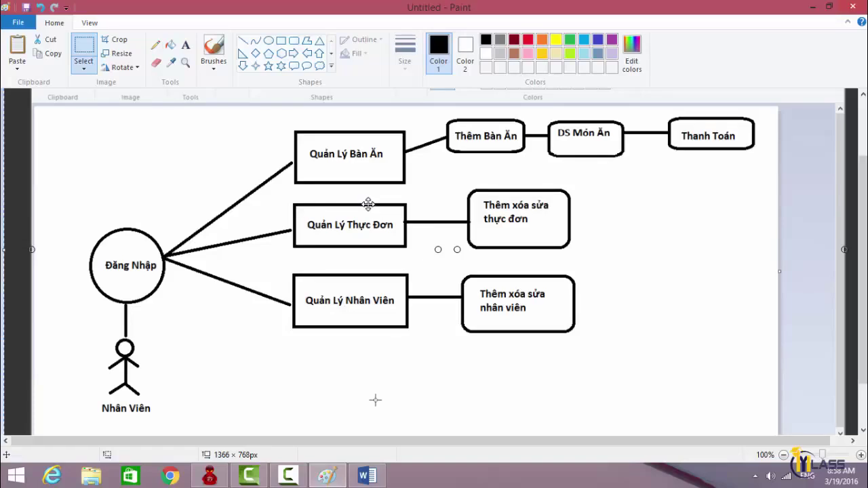
Step: Draw two empty tables right of Nhân Viên, splitting the rightmost into header and body rows
{"action": "key", "text": "alt+Tab"}
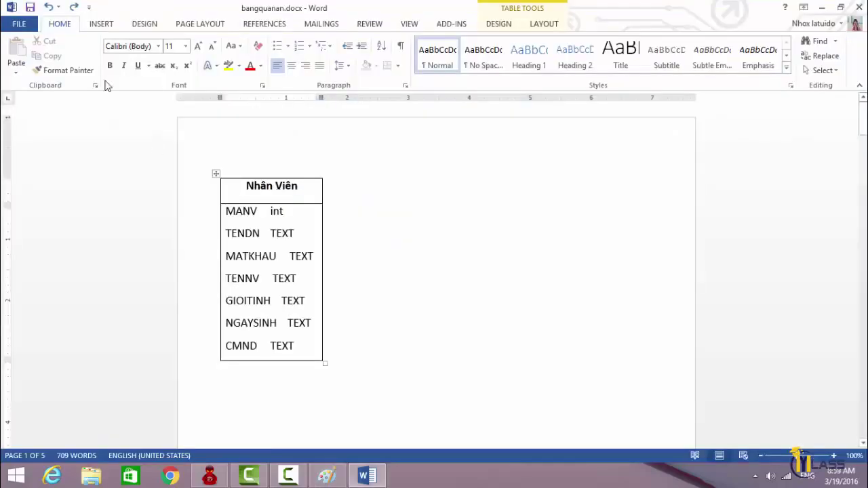
{"action": "left_click", "coordinate": [108, 26]}
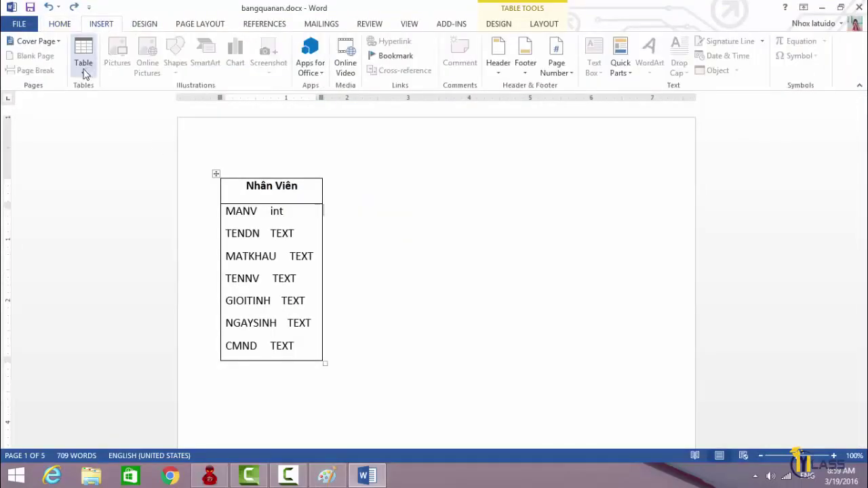
{"action": "left_click", "coordinate": [85, 73]}
{"action": "left_click", "coordinate": [98, 216]}
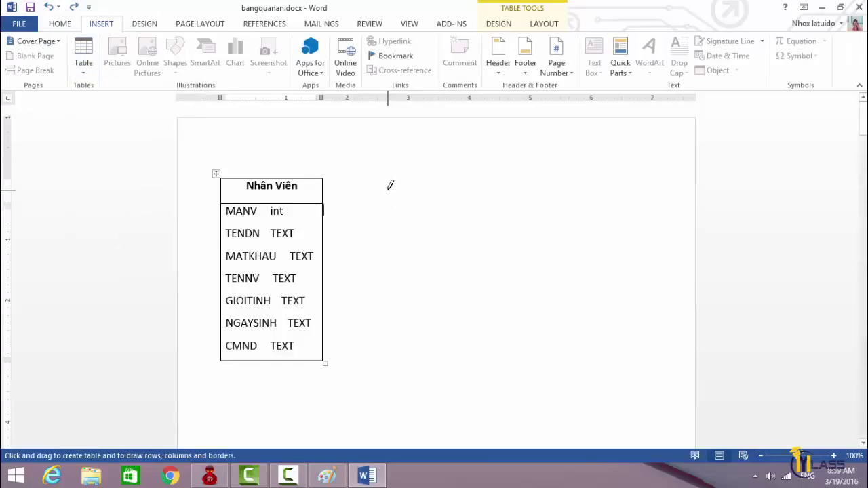
{"action": "left_click_drag", "start_coordinate": [445, 175], "coordinate": [548, 336]}
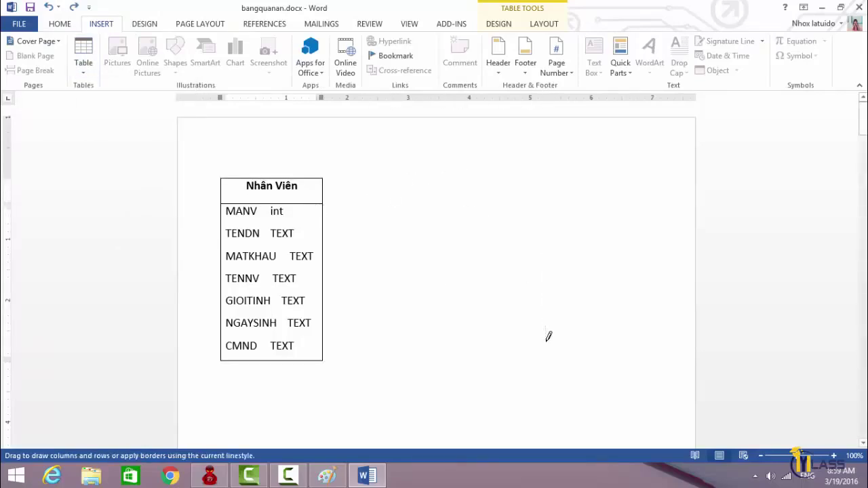
{"action": "left_click_drag", "start_coordinate": [585, 181], "coordinate": [680, 353]}
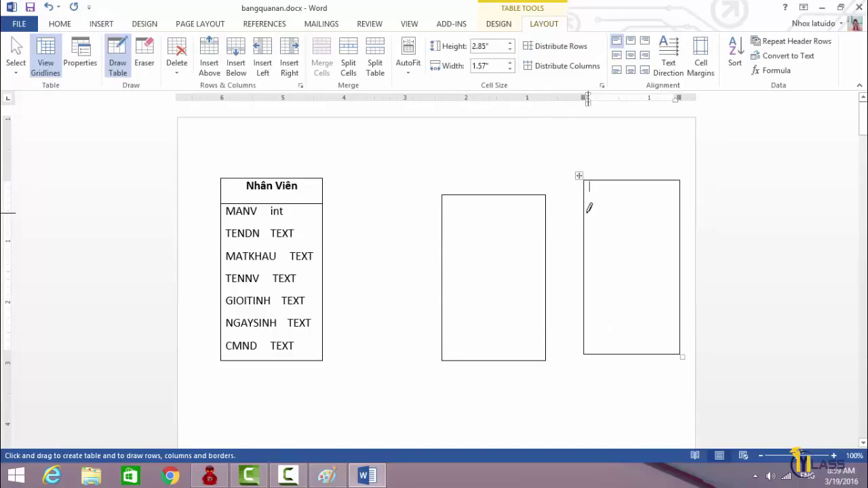
{"action": "left_click_drag", "start_coordinate": [589, 210], "coordinate": [660, 217]}
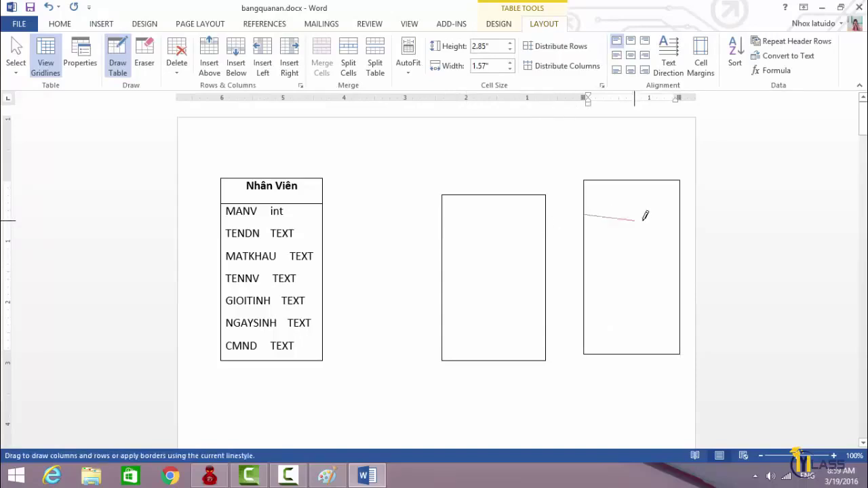
{"action": "left_click", "coordinate": [67, 24]}
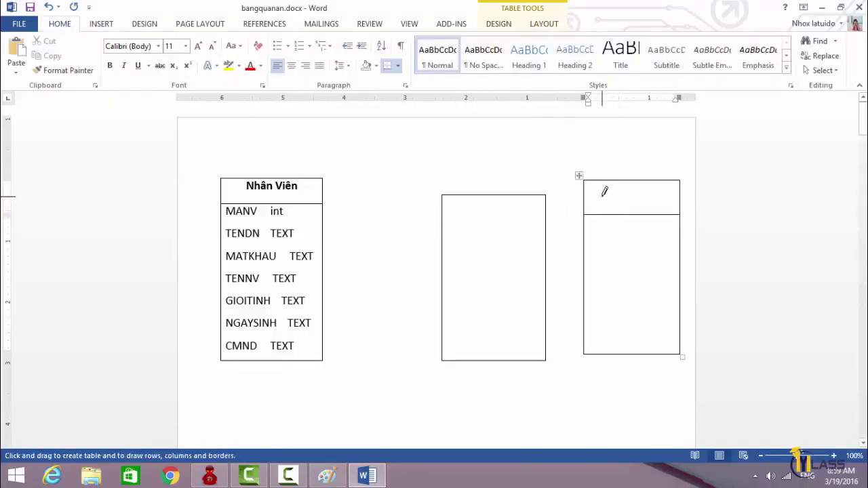
Step: Type the header 'Loại Món ăn', making it bold, centred and larger
{"action": "type", "text": "Loai"}
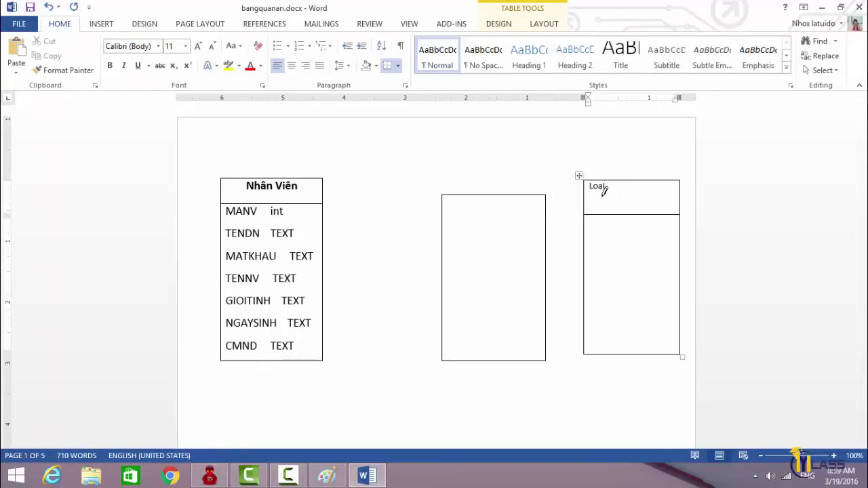
{"action": "type", "text": " MÓn ăn"}
{"action": "key", "text": "shift+Left"}
{"action": "key", "text": "shift+Left"}
{"action": "key", "text": "shift+Left"}
{"action": "key", "text": "shift+Left"}
{"action": "key", "text": "shift+Left"}
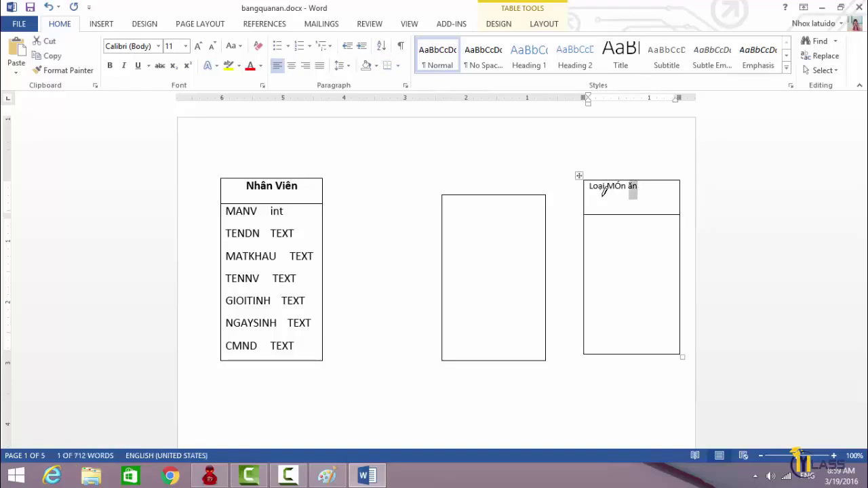
{"action": "key", "text": "shift+Left"}
{"action": "key", "text": "shift+Left"}
{"action": "key", "text": "shift+Left"}
{"action": "key", "text": "ctrl+e"}
{"action": "key", "text": "ctrl+b"}
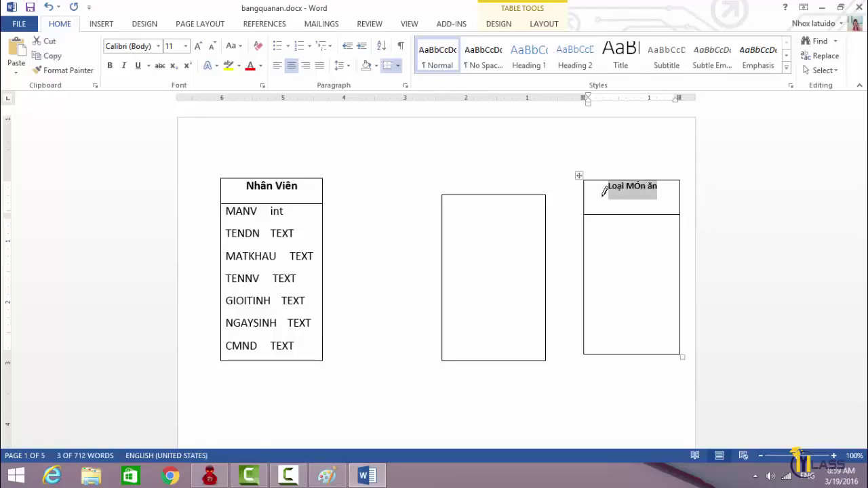
{"action": "key", "text": "ctrl+shift+period"}
{"action": "key", "text": "ctrl+shift+period"}
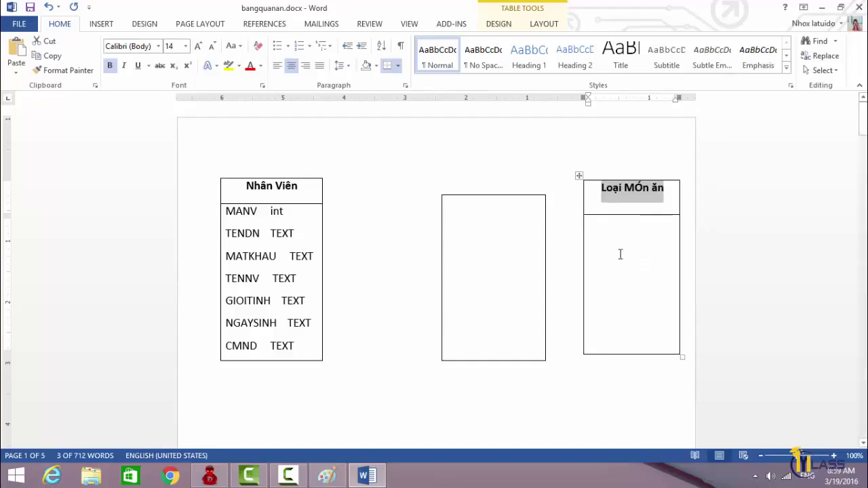
Step: List fields 'MALOAI INT' and 'TENLOAI TEXT' in the body and shorten the table to fit
{"action": "left_click", "coordinate": [618, 253]}
{"action": "type", "text": "MA"}
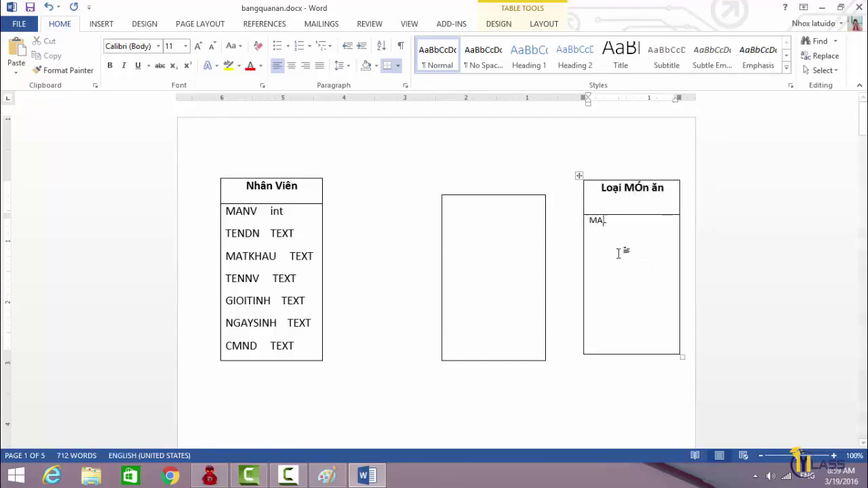
{"action": "type", "text": "LOAI"}
{"action": "key", "text": "Return"}
{"action": "type", "text": "TEN"}
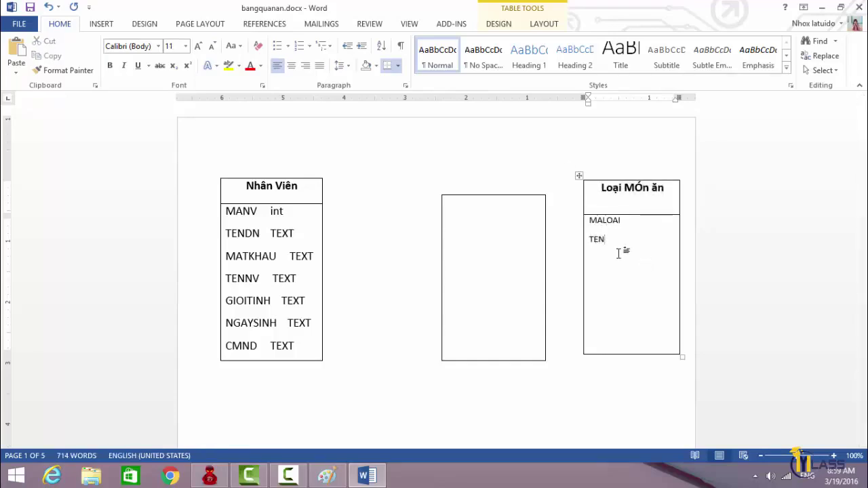
{"action": "type", "text": "LOAI"}
{"action": "key", "text": "Up"}
{"action": "type", "text": "INT"}
{"action": "key", "text": "Down"}
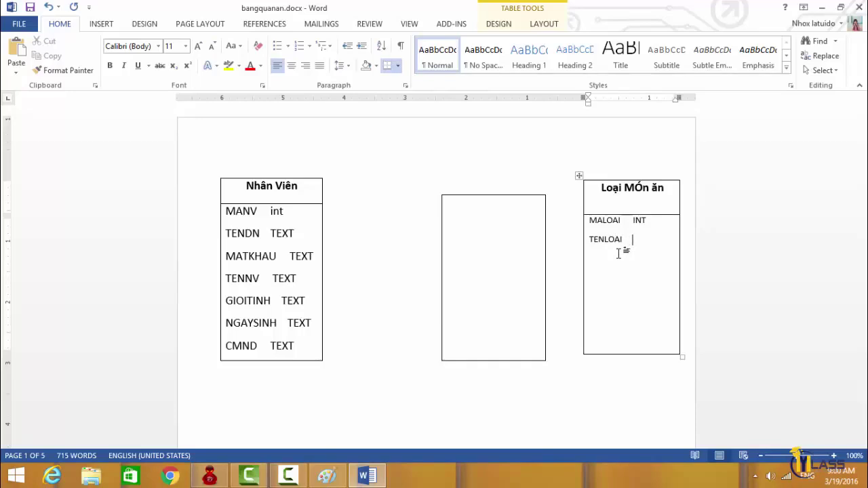
{"action": "type", "text": "TEXT"}
{"action": "left_click_drag", "start_coordinate": [644, 353], "coordinate": [644, 252]}
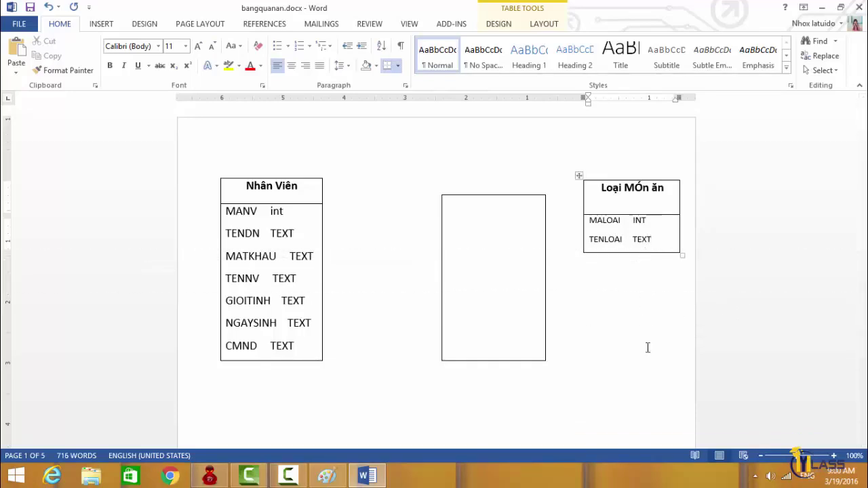
Step: Move the empty middle table up and to the left
{"action": "left_click", "coordinate": [484, 193]}
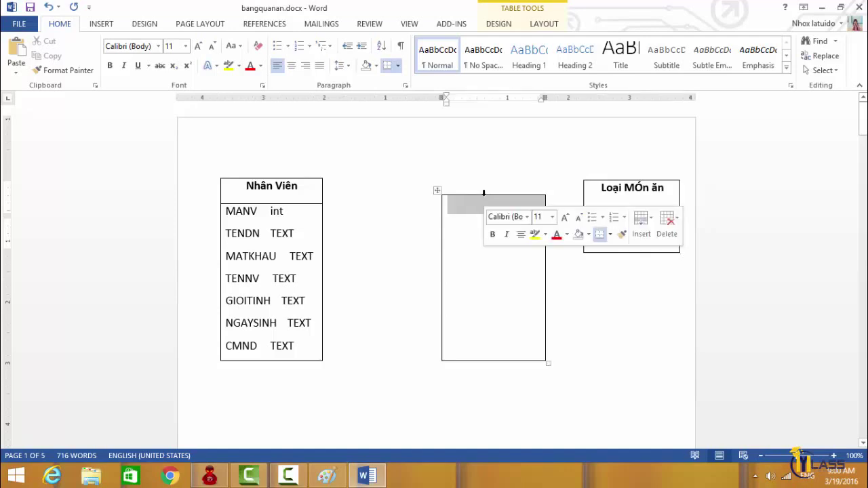
{"action": "left_click", "coordinate": [450, 198]}
{"action": "left_click_drag", "start_coordinate": [438, 192], "coordinate": [420, 170]}
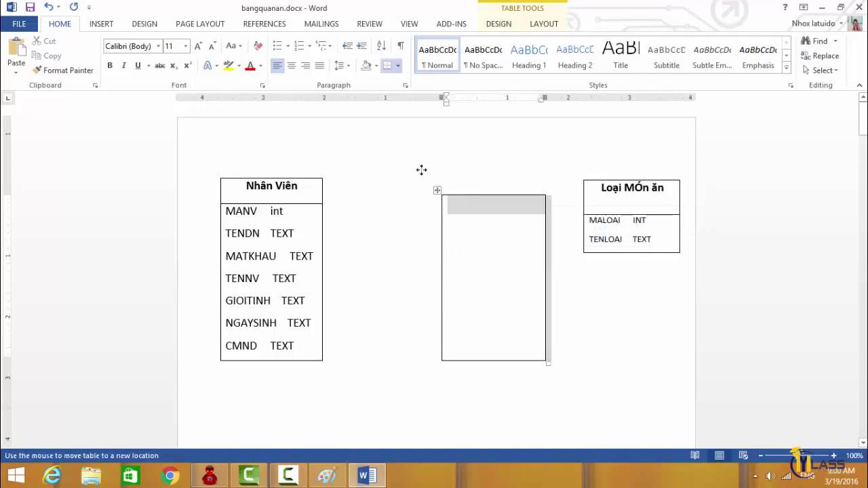
Step: Draw a header row into the middle table and type 'Món Ăn' in it
{"action": "left_click", "coordinate": [101, 24]}
{"action": "left_click", "coordinate": [83, 63]}
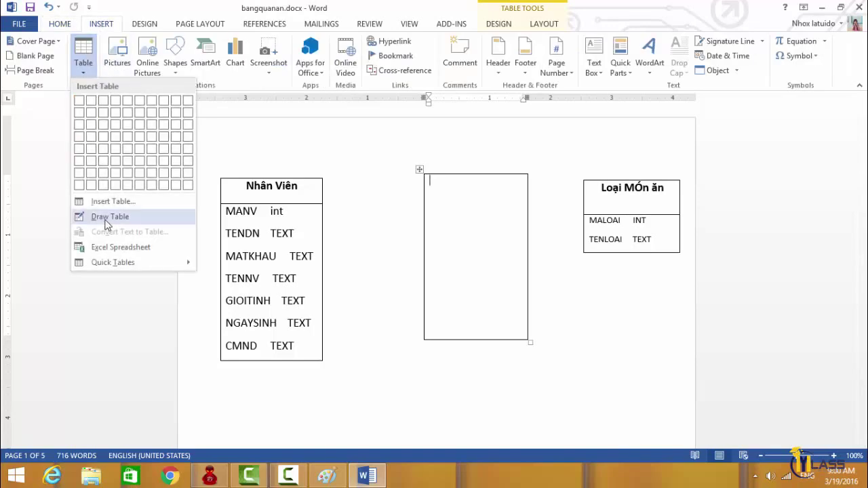
{"action": "left_click", "coordinate": [103, 216]}
{"action": "left_click_drag", "start_coordinate": [425, 203], "coordinate": [507, 202]}
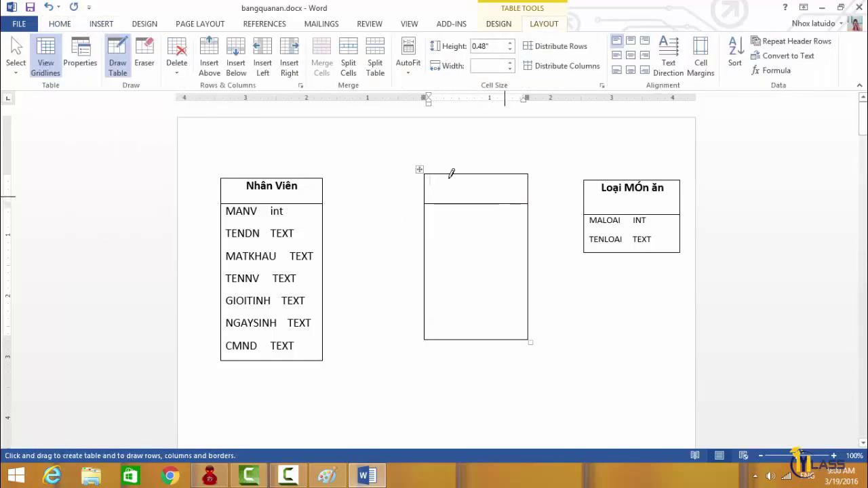
{"action": "type", "text": "MON"}
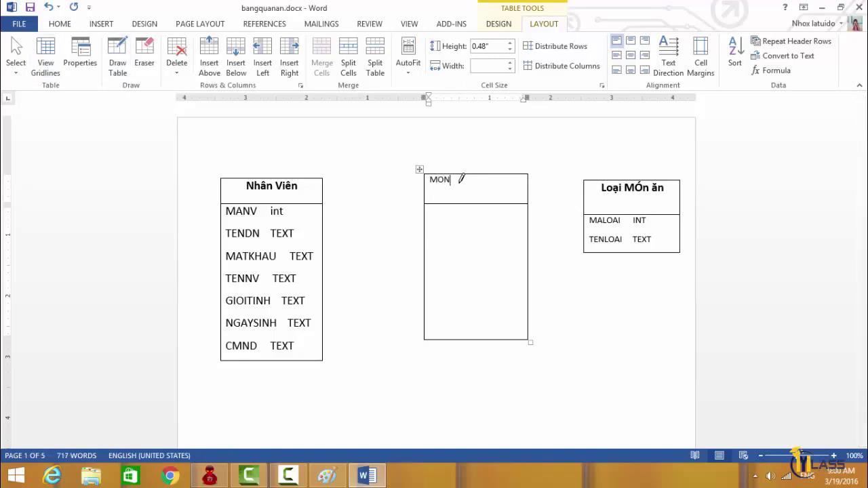
{"action": "key", "text": "BackSpace"}
{"action": "key", "text": "BackSpace"}
{"action": "type", "text": "SN"}
{"action": "type", "text": " A"}
{"action": "key", "text": "BackSpace"}
{"action": "key", "text": "BackSpace"}
{"action": "key", "text": "BackSpace"}
{"action": "type", "text": "ons A"}
{"action": "key", "text": "BackSpace"}
{"action": "key", "text": "BackSpace"}
{"action": "type", "text": "Awn"}
Step: Centre and enlarge all the table text, bumping the Món Ăn header to size 15
{"action": "key", "text": "ctrl+a"}
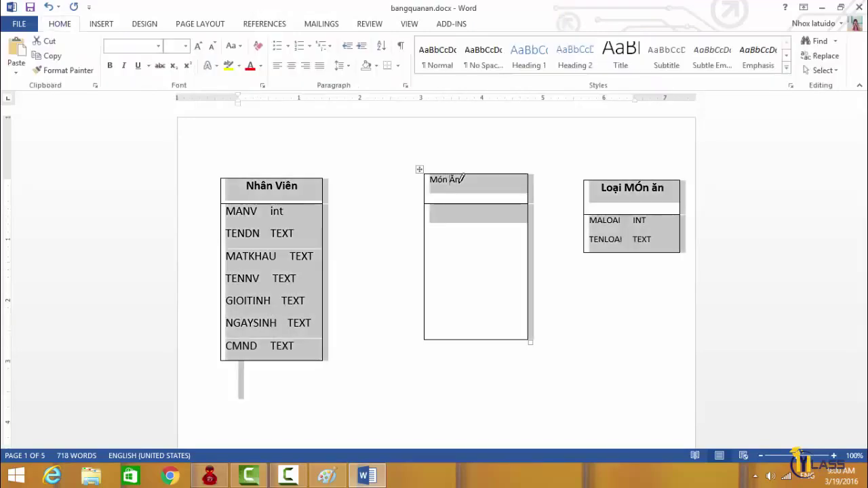
{"action": "key", "text": "ctrl+e"}
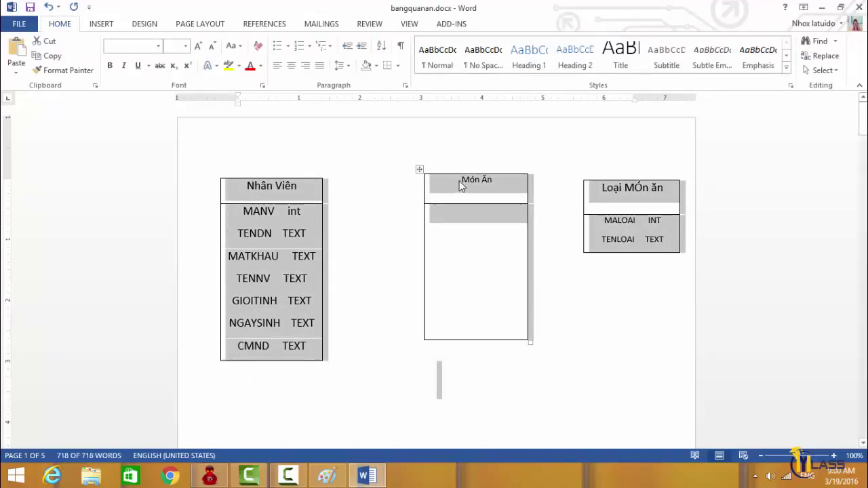
{"action": "key", "text": "ctrl+shift+period"}
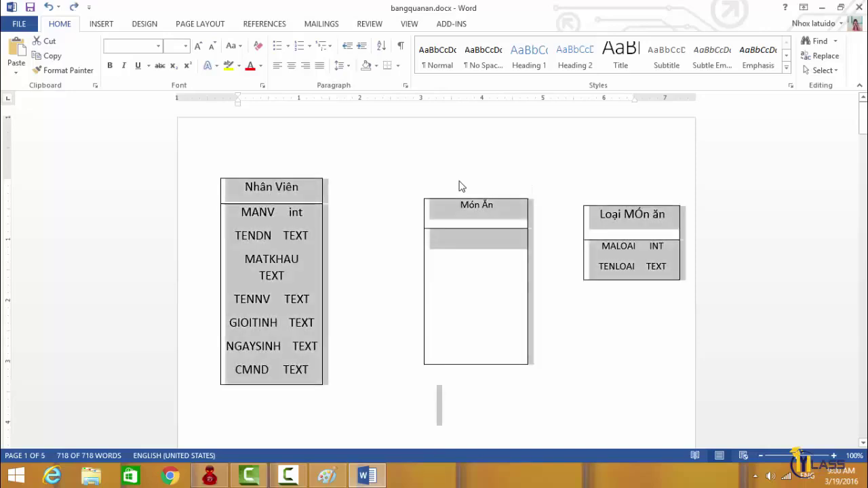
{"action": "left_click_drag", "start_coordinate": [458, 206], "coordinate": [495, 220]}
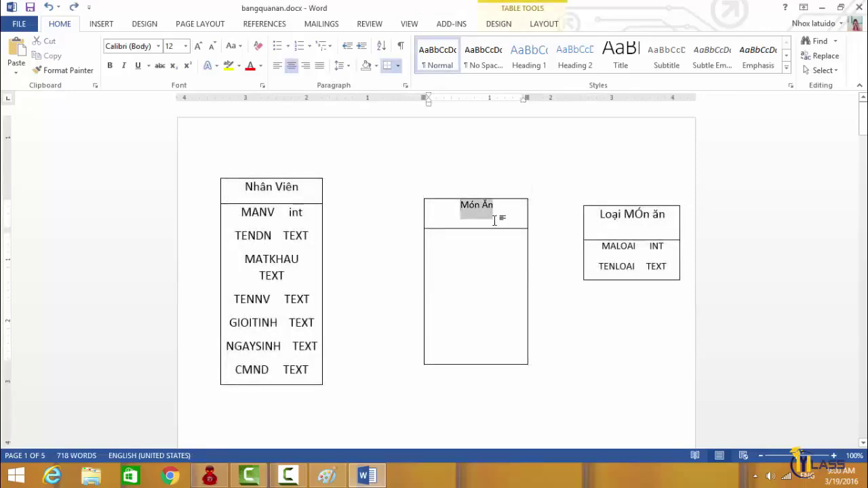
{"action": "key", "text": "ctrl+bracketright"}
{"action": "key", "text": "ctrl+bracketright"}
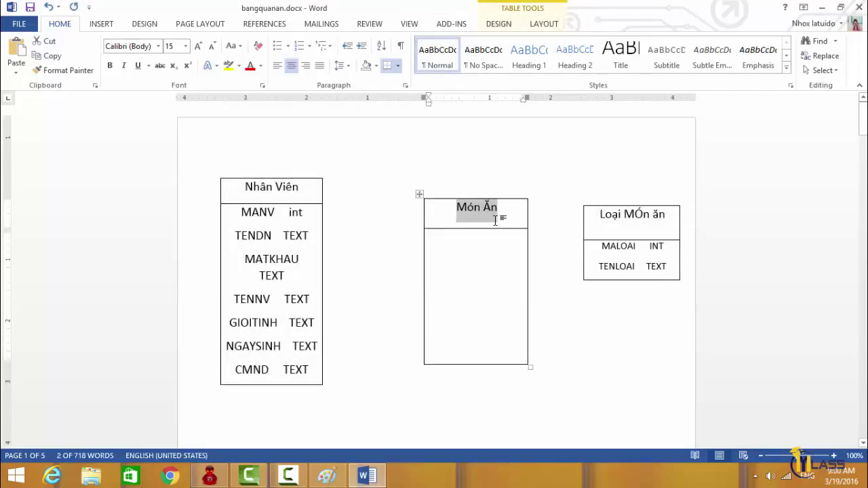
Step: Bold the Nhân Viên and Món Ăn headers and select the Loại Món ăn header
{"action": "left_click_drag", "start_coordinate": [244, 187], "coordinate": [305, 185]}
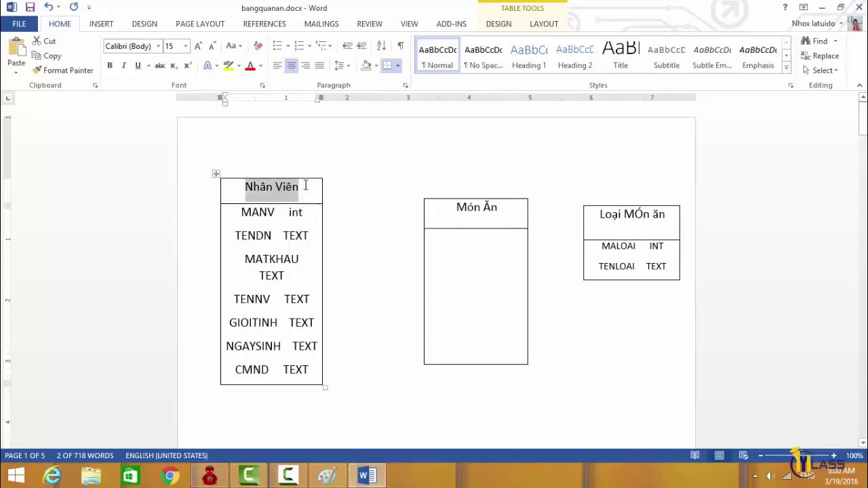
{"action": "key", "text": "ctrl+b"}
{"action": "left_click_drag", "start_coordinate": [450, 207], "coordinate": [501, 210]}
{"action": "key", "text": "ctrl+b"}
{"action": "left_click_drag", "start_coordinate": [599, 214], "coordinate": [703, 218]}
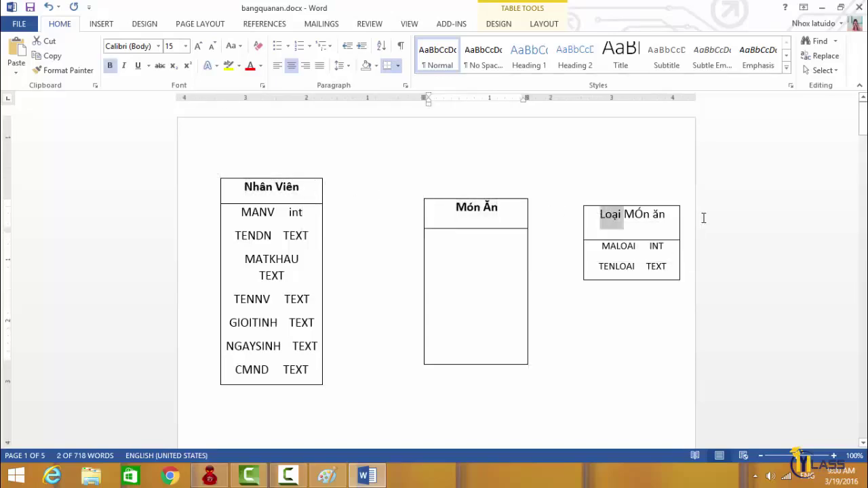
Step: Bold the Loại Món ăn header and centre the empty Món Ăn body
{"action": "key", "text": "ctrl+b"}
{"action": "left_click", "coordinate": [502, 258]}
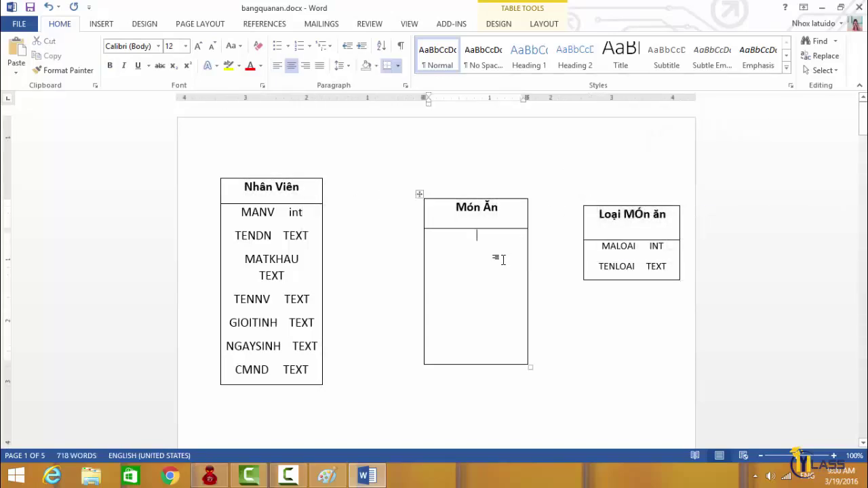
{"action": "key", "text": "ctrl+l"}
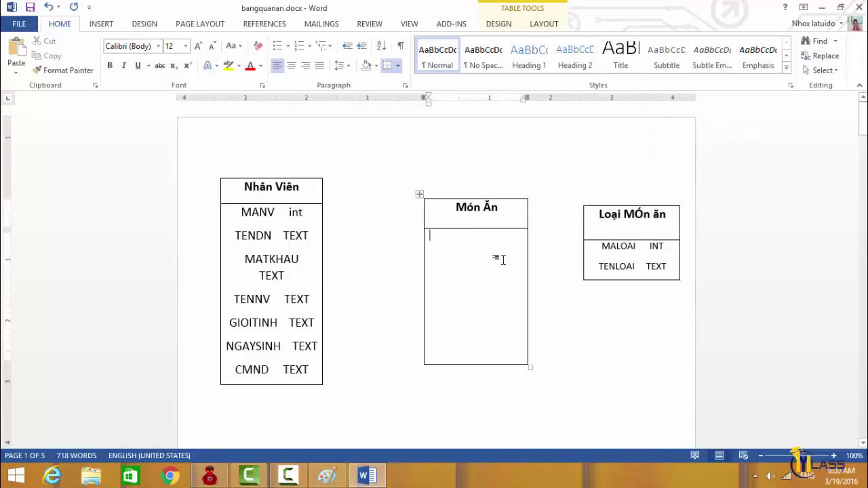
{"action": "key", "text": "ctrl+e"}
Step: List MAMONAN INT, TENMONAN TEXT, GIATIEN TEXT and MALOAI in the Món Ăn table
{"action": "type", "text": "MA"}
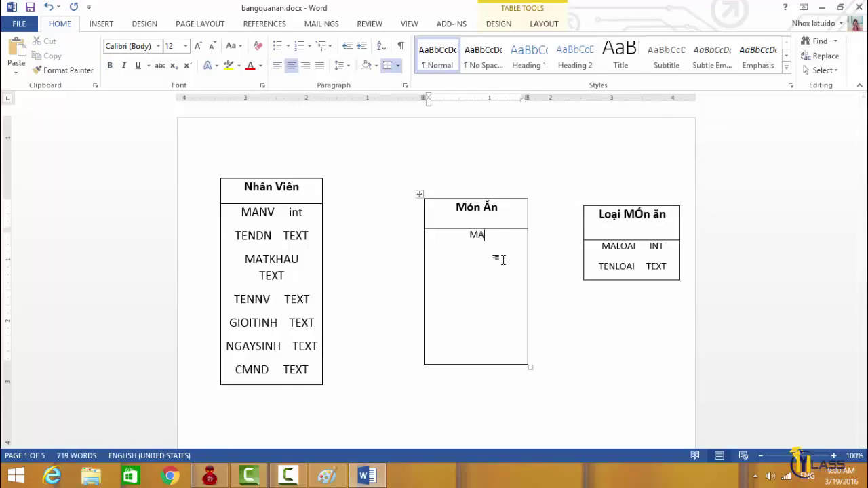
{"action": "type", "text": "MONAN   "}
{"action": "type", "text": "INT "}
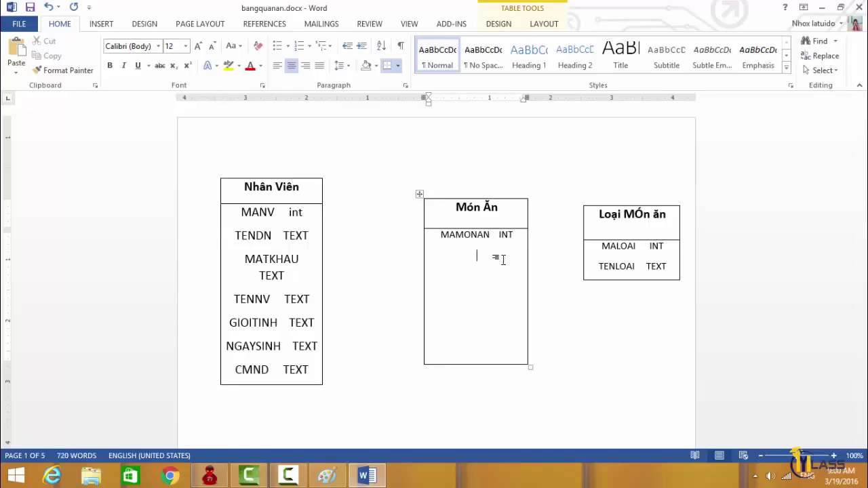
{"action": "type", "text": "TEN"}
{"action": "type", "text": "MONAN"}
{"action": "type", "text": " TEXT"}
{"action": "key", "text": "Return"}
{"action": "type", "text": "GIATIEN"}
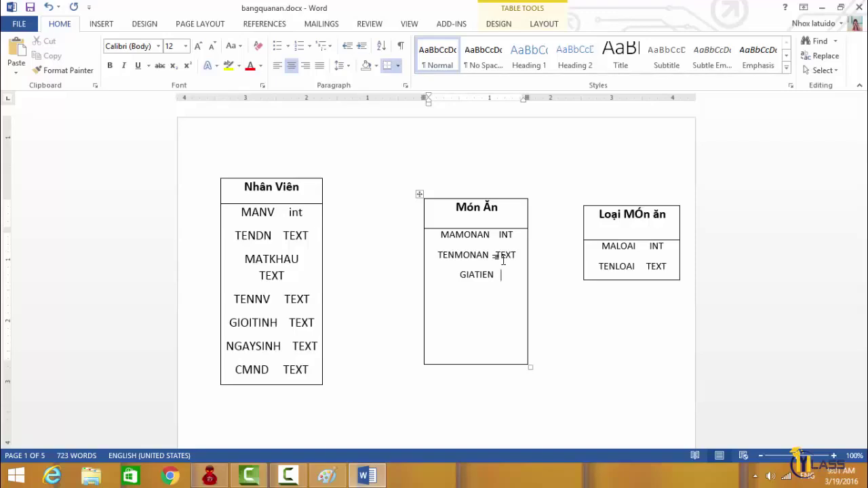
{"action": "type", "text": "TE"}
{"action": "type", "text": "XT"}
{"action": "key", "text": "Return"}
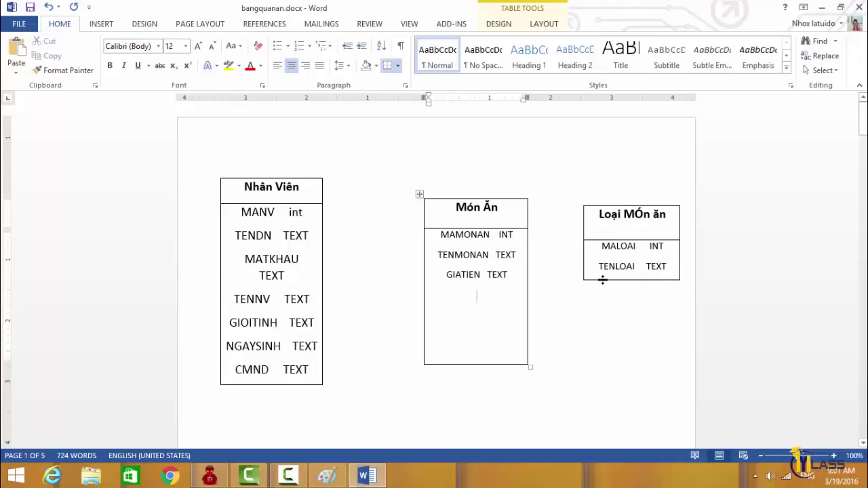
{"action": "type", "text": "MALOAI"}
Step: Bold the MANV int, MAMONAN INT and MALOAI INT rows, also enlarging MANV int
{"action": "left_click_drag", "start_coordinate": [243, 213], "coordinate": [302, 212]}
{"action": "key", "text": "ctrl+bracketright"}
{"action": "key", "text": "ctrl+bracketright"}
{"action": "key", "text": "ctrl+bracketright"}
{"action": "key", "text": "ctrl+b"}
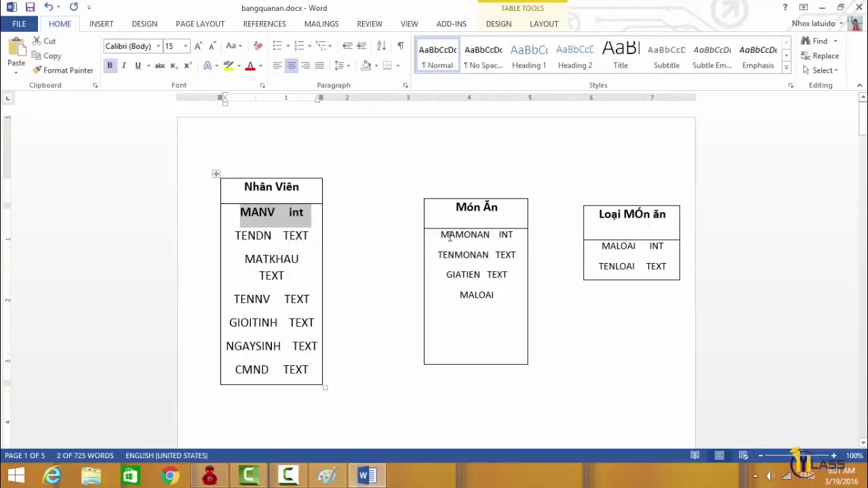
{"action": "left_click_drag", "start_coordinate": [440, 235], "coordinate": [519, 235]}
{"action": "key", "text": "ctrl+b"}
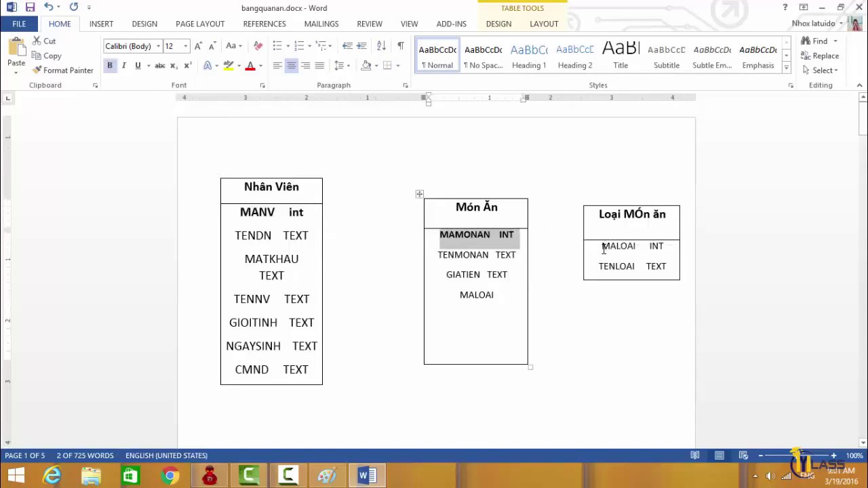
{"action": "left_click_drag", "start_coordinate": [602, 246], "coordinate": [664, 248]}
{"action": "key", "text": "ctrl+b"}
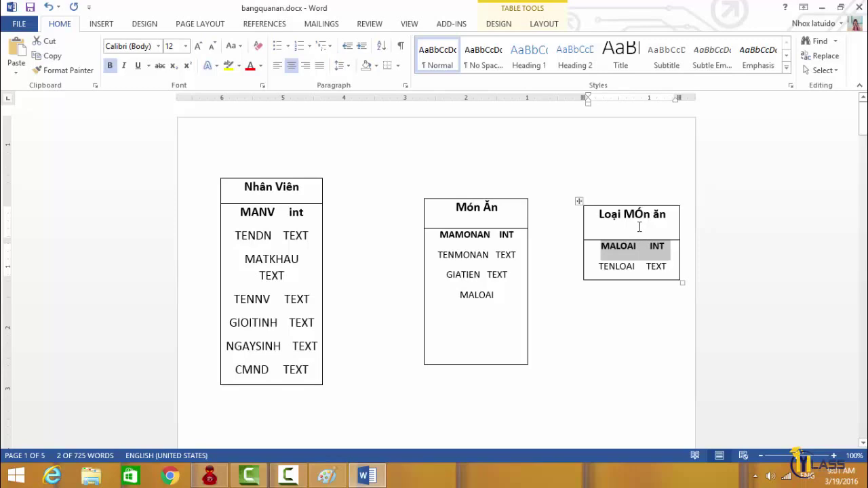
{"action": "scroll", "coordinate": [572, 311], "scroll_direction": "down", "scroll_amount": 2}
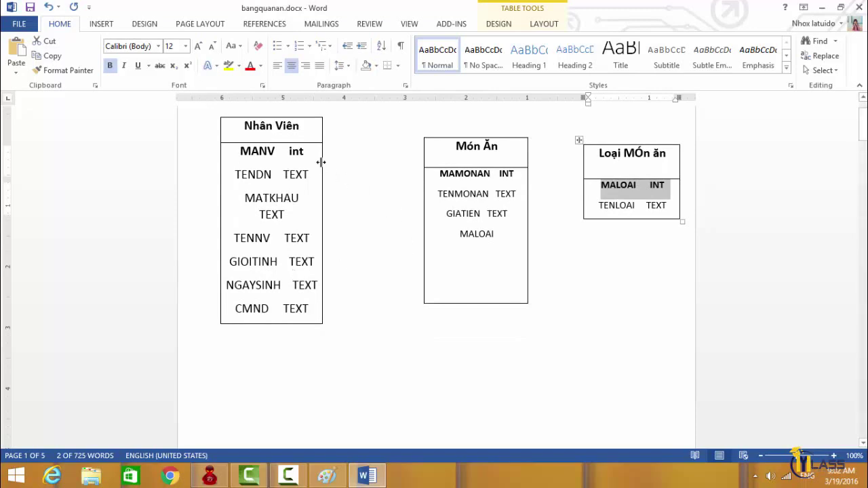
Step: Draw a new table below the others with a header row line
{"action": "left_click", "coordinate": [573, 291]}
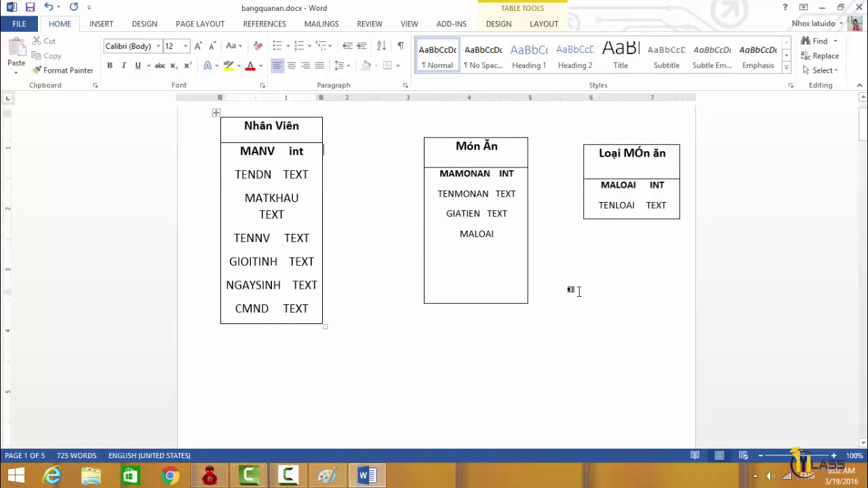
{"action": "scroll", "coordinate": [574, 290], "scroll_direction": "down", "scroll_amount": 1}
{"action": "left_click", "coordinate": [101, 24]}
{"action": "left_click", "coordinate": [84, 55]}
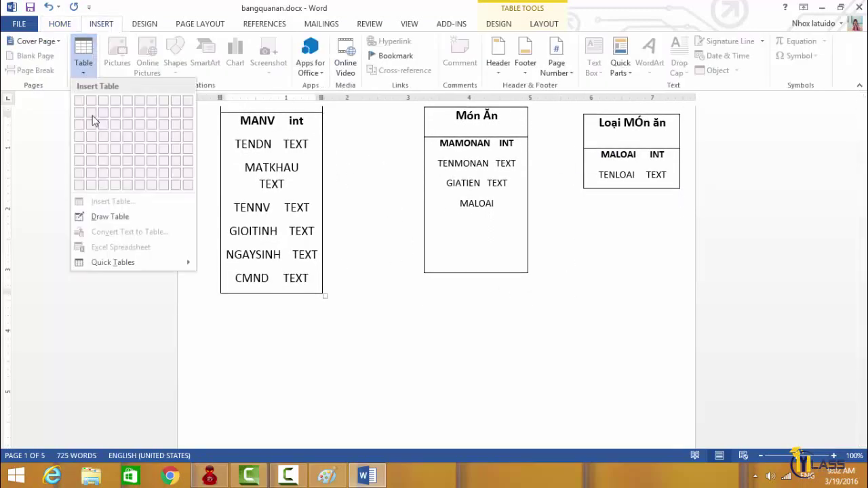
{"action": "left_click", "coordinate": [105, 219]}
{"action": "scroll", "coordinate": [382, 350], "scroll_direction": "down", "scroll_amount": 2}
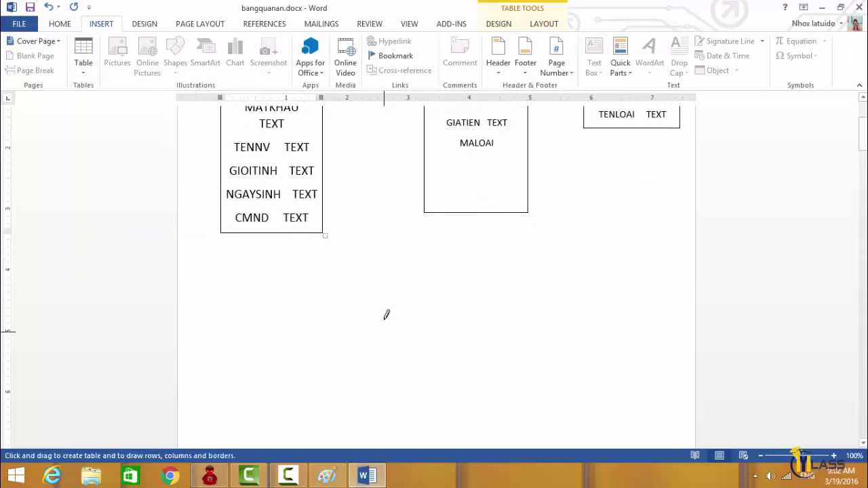
{"action": "left_click_drag", "start_coordinate": [392, 285], "coordinate": [493, 415]}
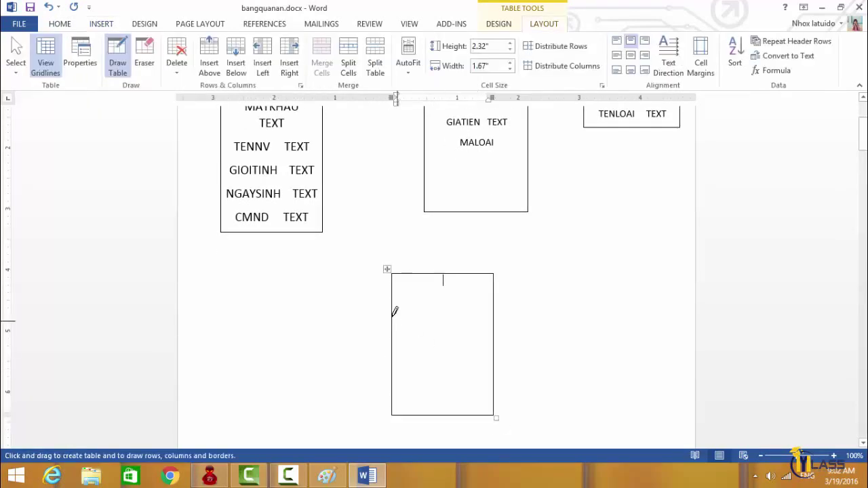
{"action": "left_click_drag", "start_coordinate": [393, 294], "coordinate": [485, 294]}
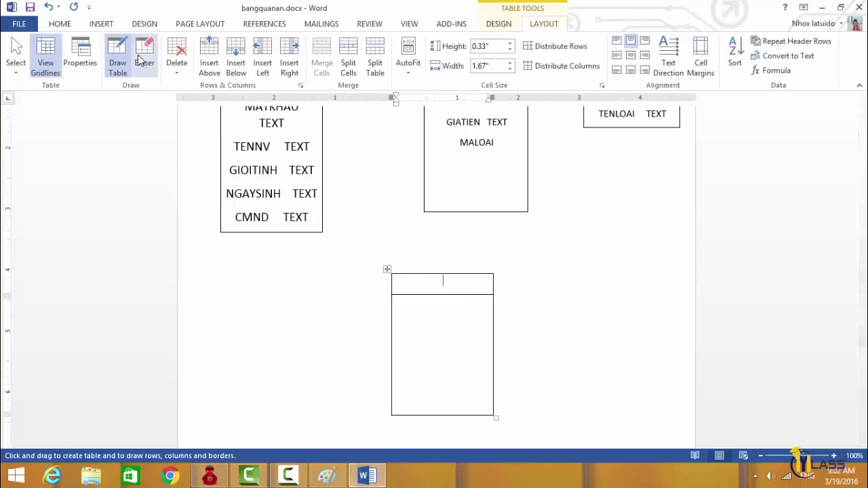
Step: Type 'Bàn Ăn' in the header and make it bold and larger
{"action": "type", "text": "Banf A"}
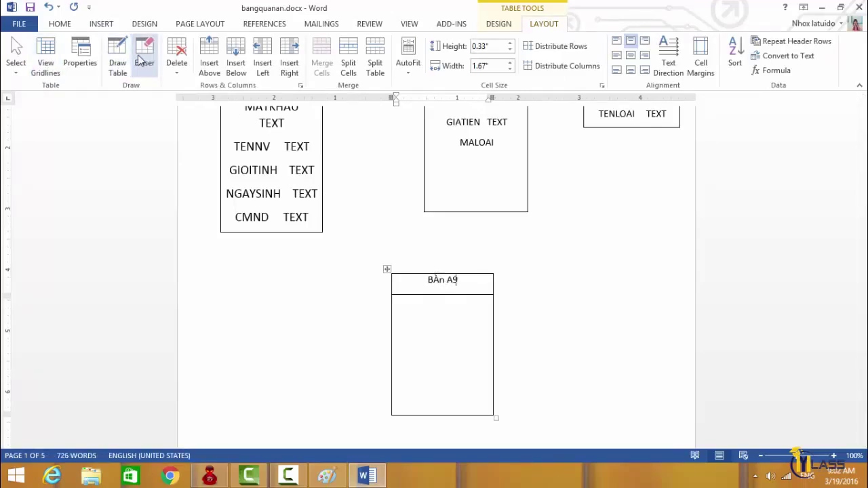
{"action": "type", "text": "Sn"}
{"action": "key", "text": "BackSpace"}
{"action": "key", "text": "BackSpace"}
{"action": "key", "text": "BackSpace"}
{"action": "type", "text": "A"}
{"action": "type", "text": "n"}
{"action": "key", "text": "Left"}
{"action": "key", "text": "Left"}
{"action": "key", "text": "Left"}
{"action": "key", "text": "BackSpace"}
{"action": "type", "text": "à"}
{"action": "key", "text": "Home"}
{"action": "key", "text": "shift+Right"}
{"action": "key", "text": "shift+Right"}
{"action": "key", "text": "shift+Right"}
{"action": "key", "text": "shift+Right"}
{"action": "key", "text": "shift+Right"}
{"action": "key", "text": "shift+Right"}
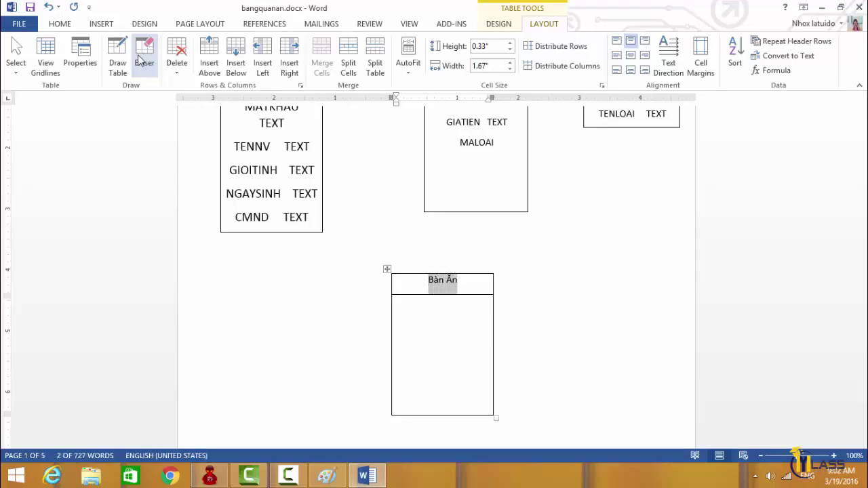
{"action": "key", "text": "ctrl+b"}
{"action": "key", "text": "ctrl+shift+period"}
{"action": "key", "text": "ctrl+shift+period"}
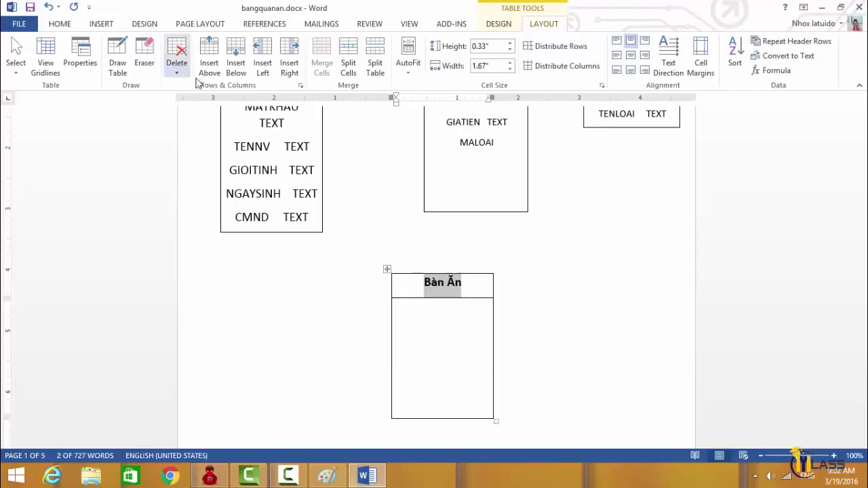
Step: Enter MABAN and TENBAN as the Bàn Ăn fields, then bring Paint forward
{"action": "left_click", "coordinate": [421, 317]}
{"action": "type", "text": "M"}
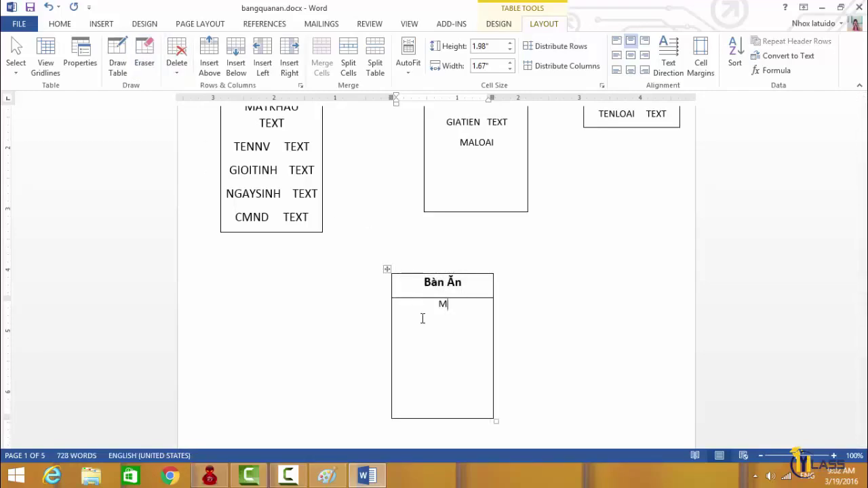
{"action": "type", "text": "ABA"}
{"action": "type", "text": "N"}
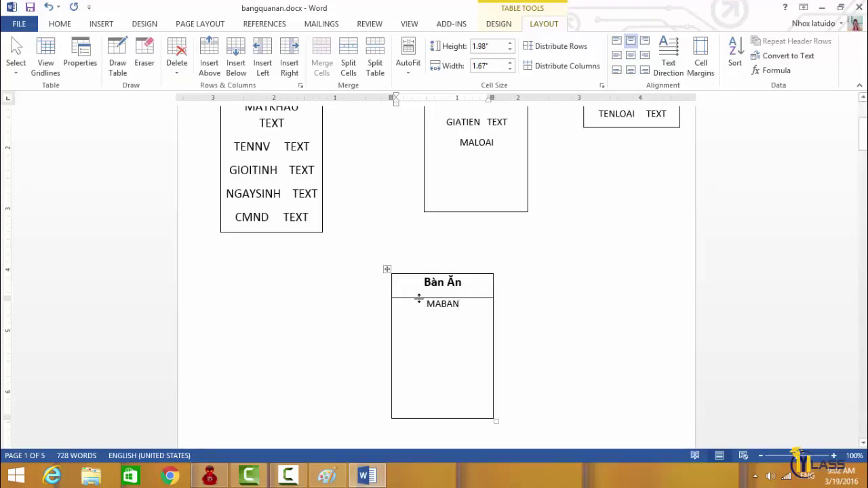
{"action": "key", "text": "Return"}
{"action": "type", "text": "TENB"}
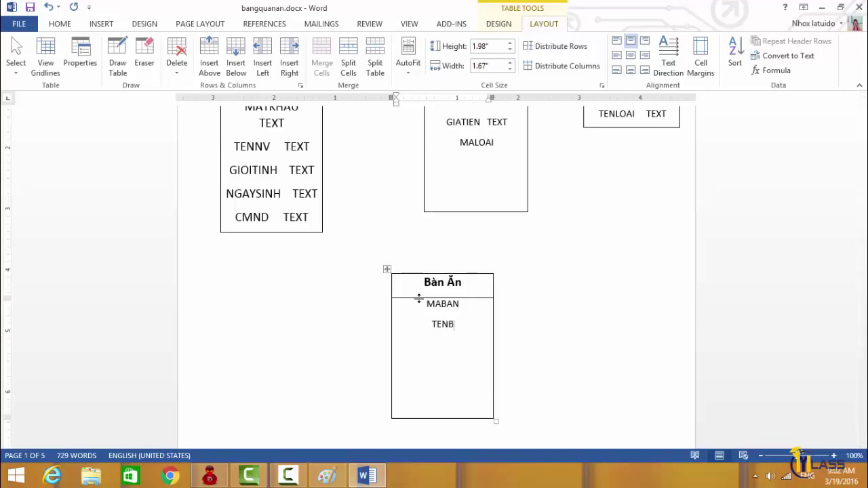
{"action": "type", "text": "AN"}
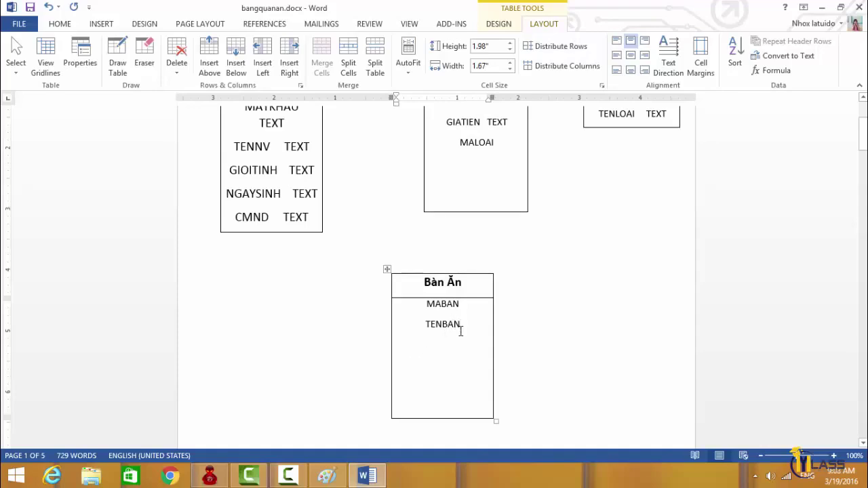
{"action": "left_click", "coordinate": [327, 476]}
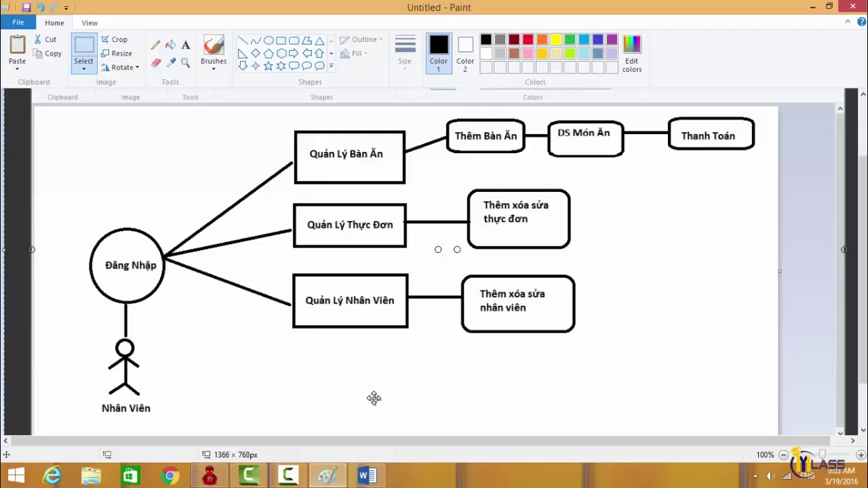
Step: Add TINHTRANG as Bàn Ăn's third field, shorten its body, then return to Paint
{"action": "left_click", "coordinate": [366, 476]}
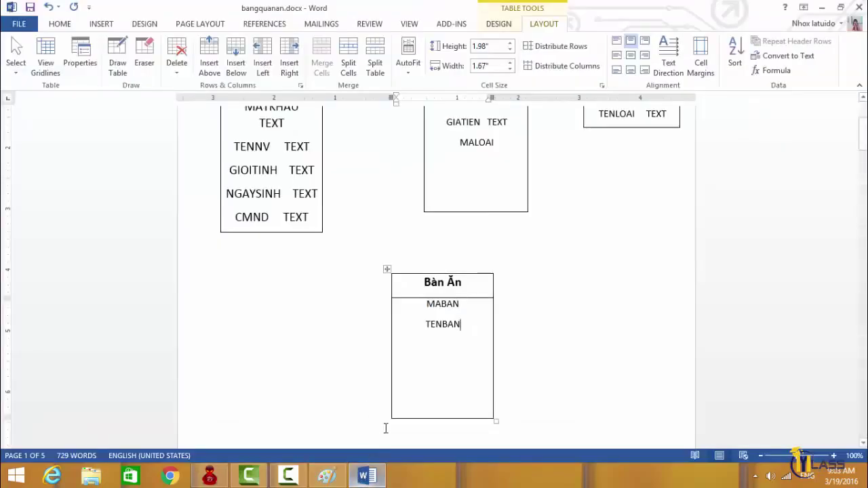
{"action": "key", "text": "Return"}
{"action": "type", "text": "TINHT"}
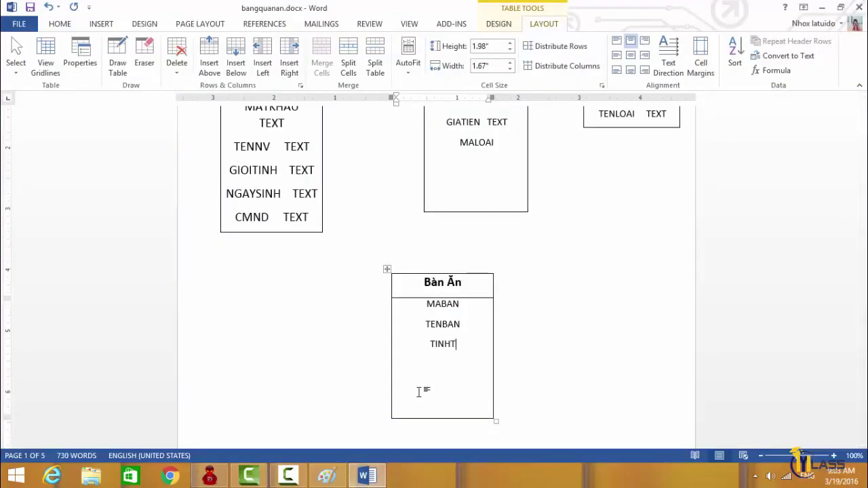
{"action": "type", "text": "RANG"}
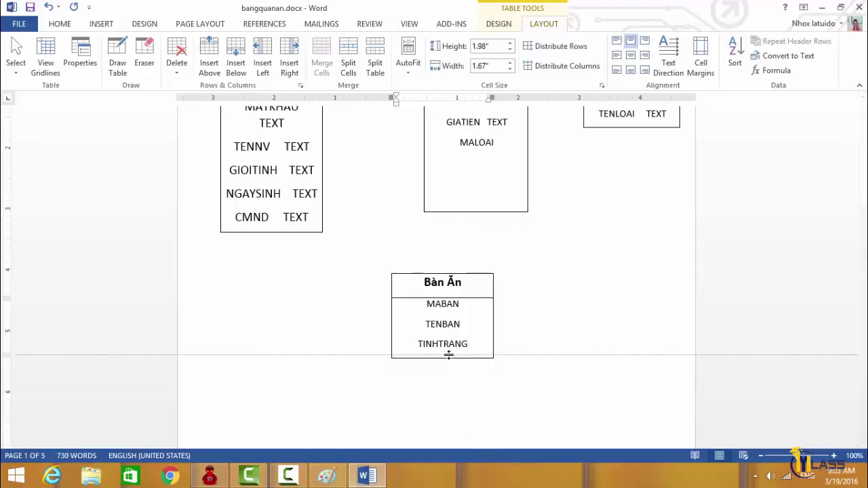
{"action": "left_click_drag", "start_coordinate": [448, 359], "coordinate": [449, 355]}
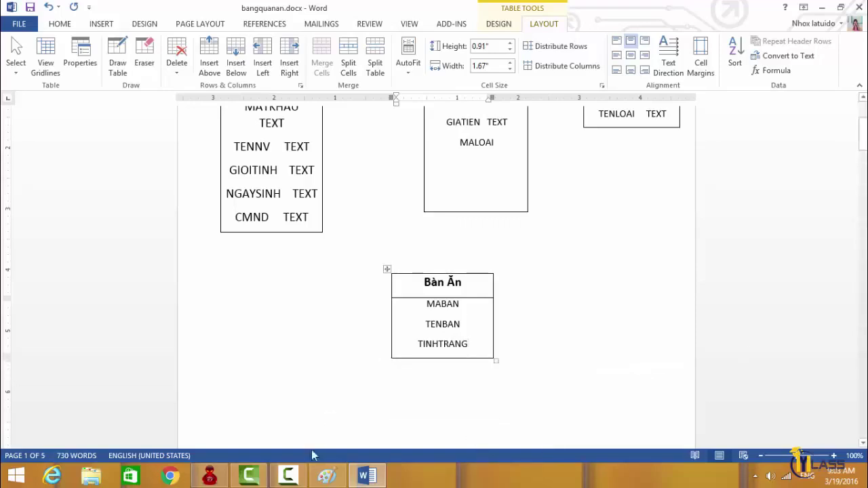
{"action": "left_click", "coordinate": [327, 476]}
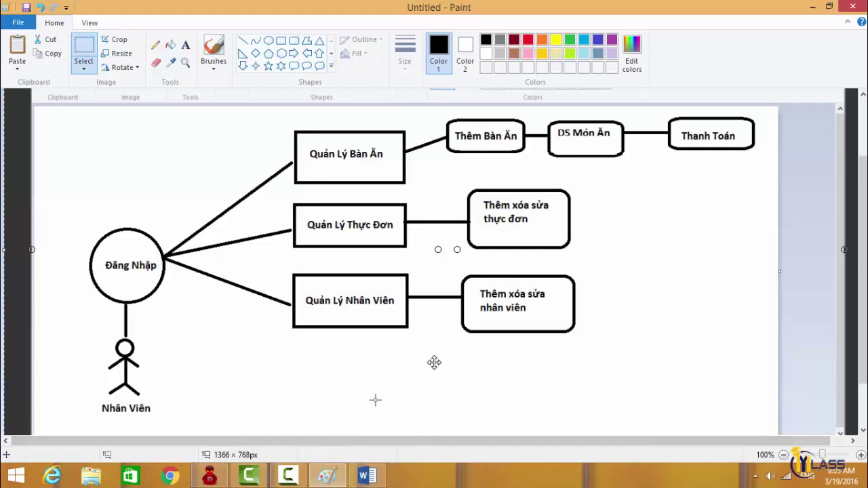
Step: Drag the Bàn Ăn table up the page and back down below the others
{"action": "left_click", "coordinate": [383, 476]}
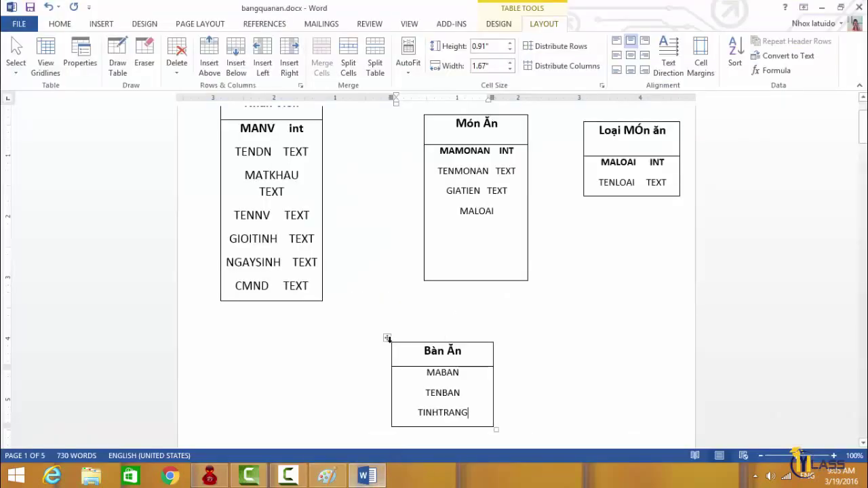
{"action": "left_click_drag", "start_coordinate": [387, 342], "coordinate": [284, 339]}
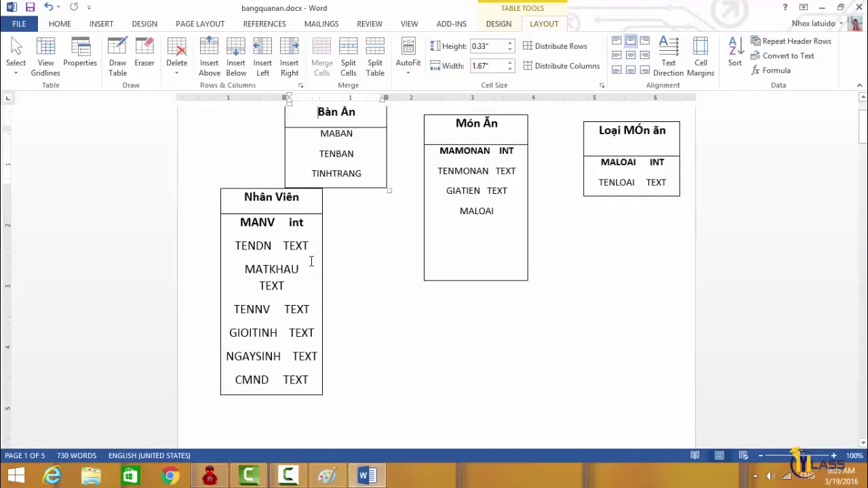
{"action": "mouse_move", "coordinate": [346, 266]}
{"action": "left_mouse_down"}
{"action": "mouse_move", "coordinate": [383, 285]}
{"action": "mouse_move", "coordinate": [315, 300]}
{"action": "left_mouse_up"}
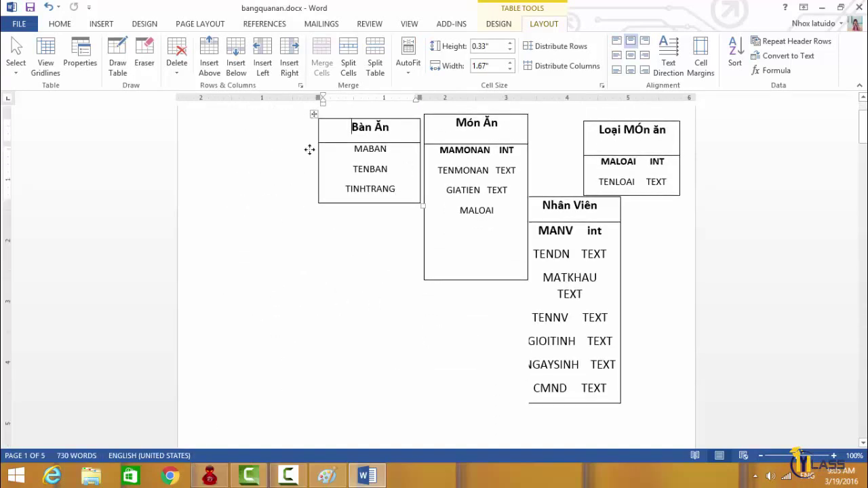
{"action": "left_click_drag", "start_coordinate": [313, 114], "coordinate": [282, 406]}
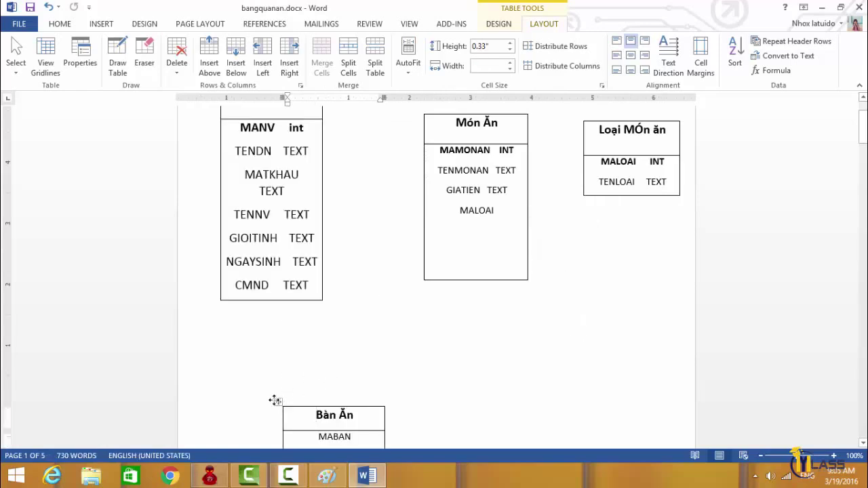
{"action": "left_click", "coordinate": [278, 401]}
{"action": "scroll", "coordinate": [405, 339], "scroll_direction": "down", "scroll_amount": 3}
{"action": "scroll", "coordinate": [447, 291], "scroll_direction": "up", "scroll_amount": 3}
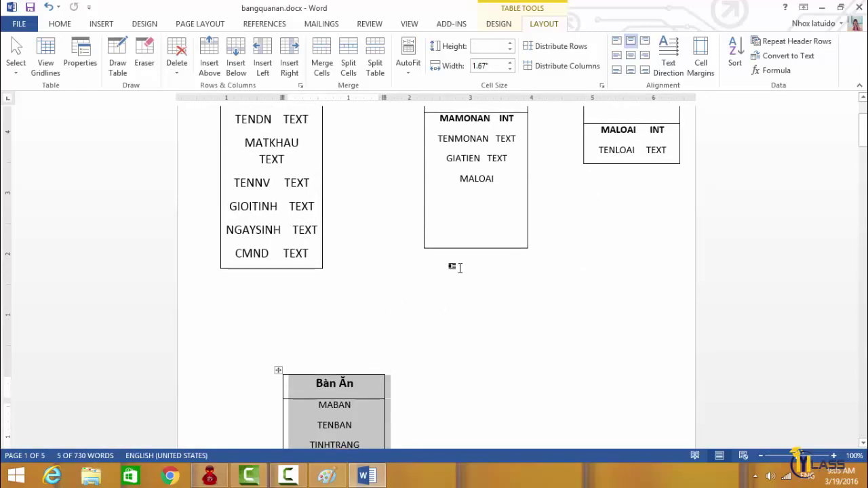
Step: Shorten the Món Ăn body to fit its four fields and move Bàn Ăn beneath Nhân Viên
{"action": "left_click", "coordinate": [465, 250]}
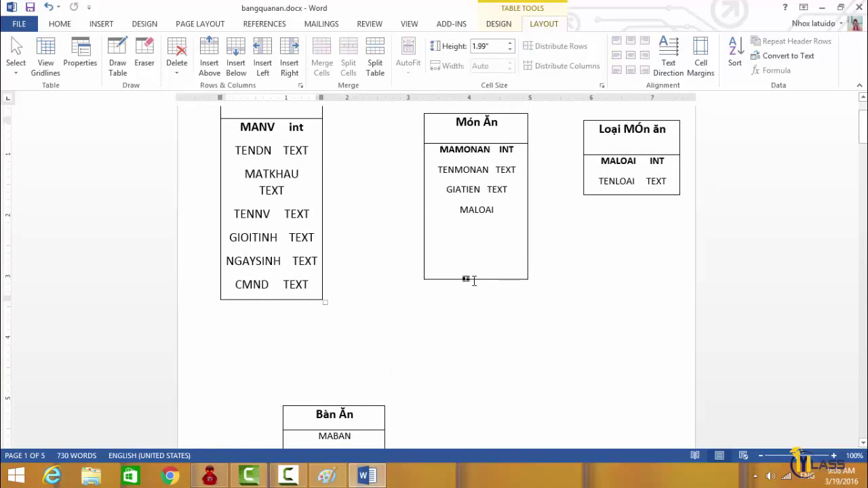
{"action": "left_click_drag", "start_coordinate": [473, 279], "coordinate": [475, 225]}
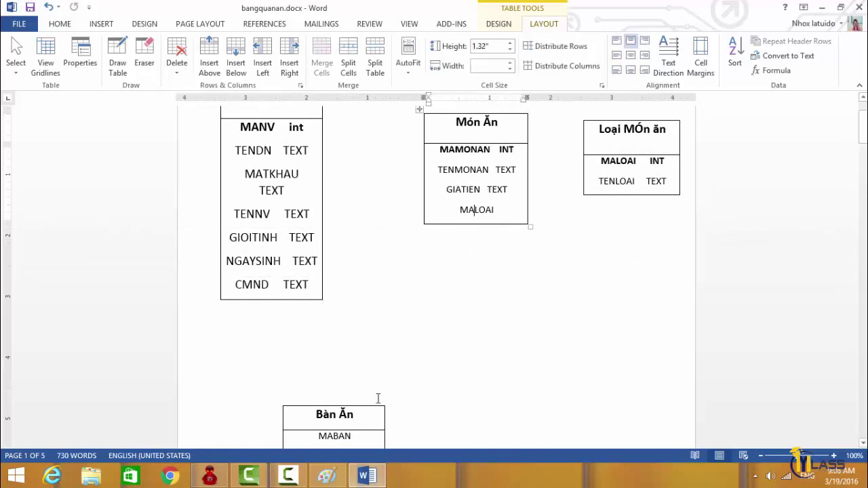
{"action": "left_click_drag", "start_coordinate": [278, 402], "coordinate": [347, 323]}
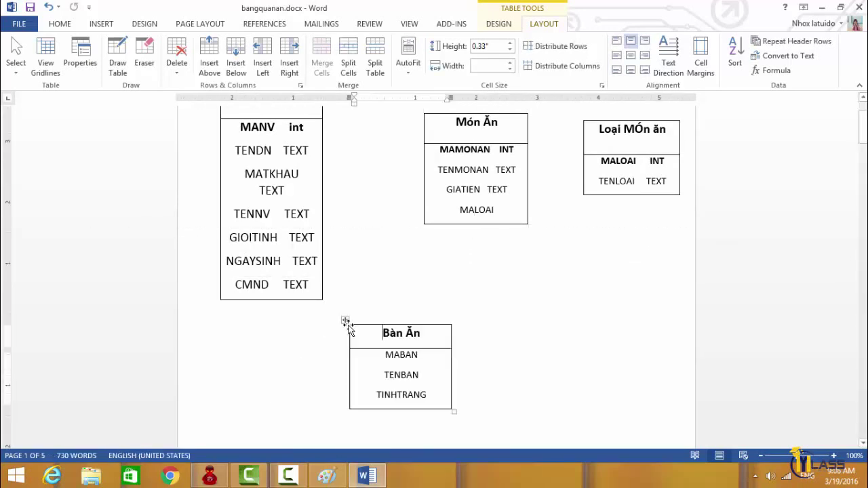
Step: Draw a new empty table with a header row beside Bàn Ăn
{"action": "left_click", "coordinate": [101, 24]}
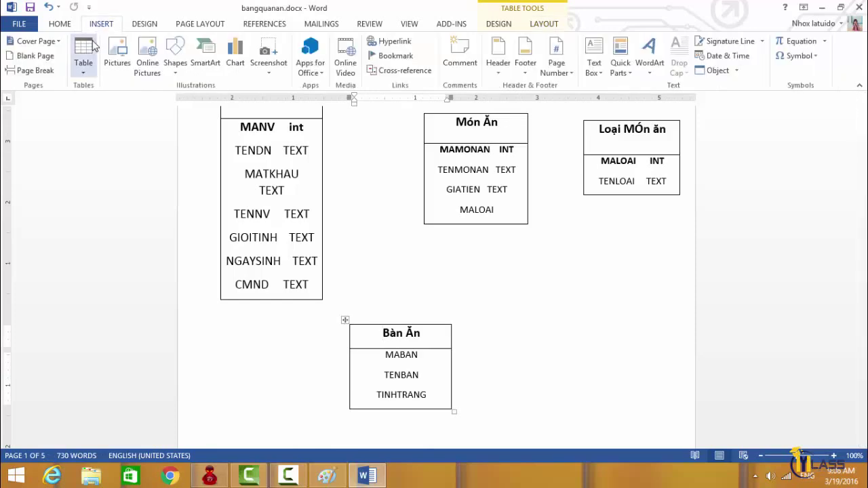
{"action": "left_click", "coordinate": [84, 69]}
{"action": "left_click", "coordinate": [110, 217]}
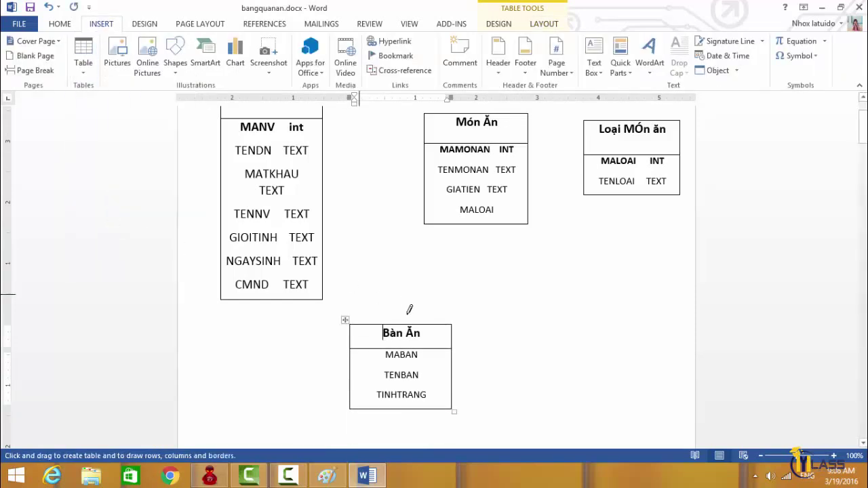
{"action": "left_click_drag", "start_coordinate": [486, 314], "coordinate": [588, 437]}
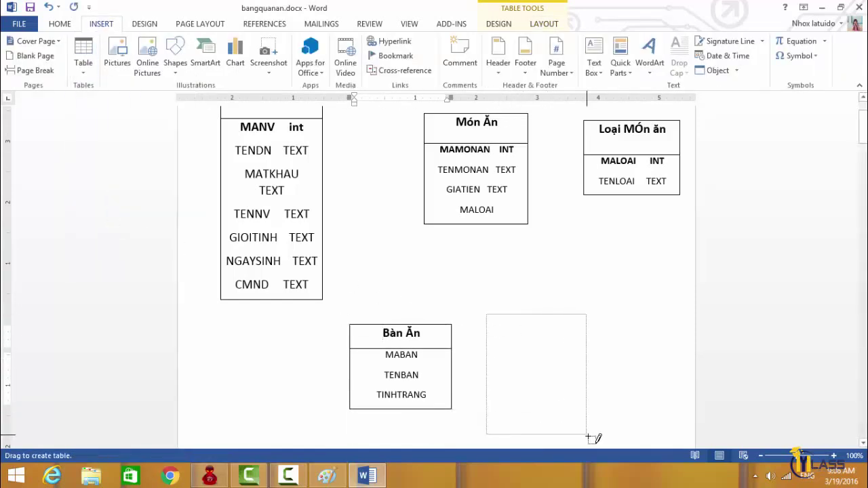
{"action": "left_click_drag", "start_coordinate": [588, 437], "coordinate": [613, 416]}
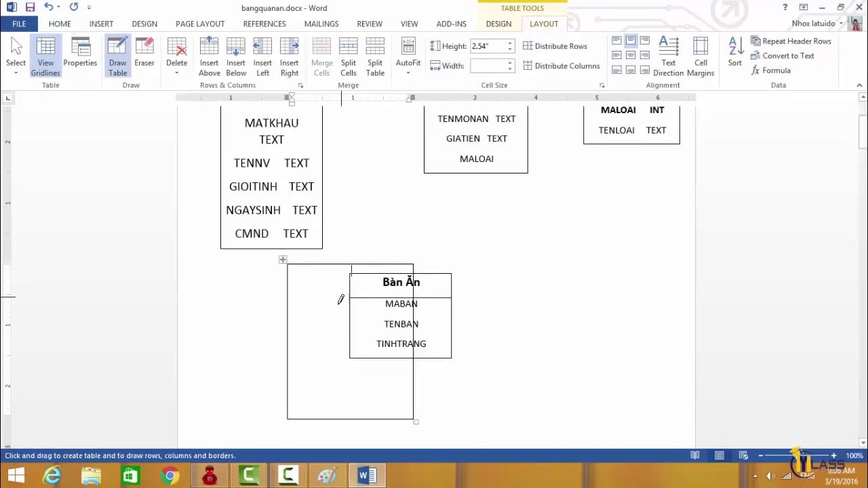
{"action": "left_click_drag", "start_coordinate": [290, 290], "coordinate": [406, 290]}
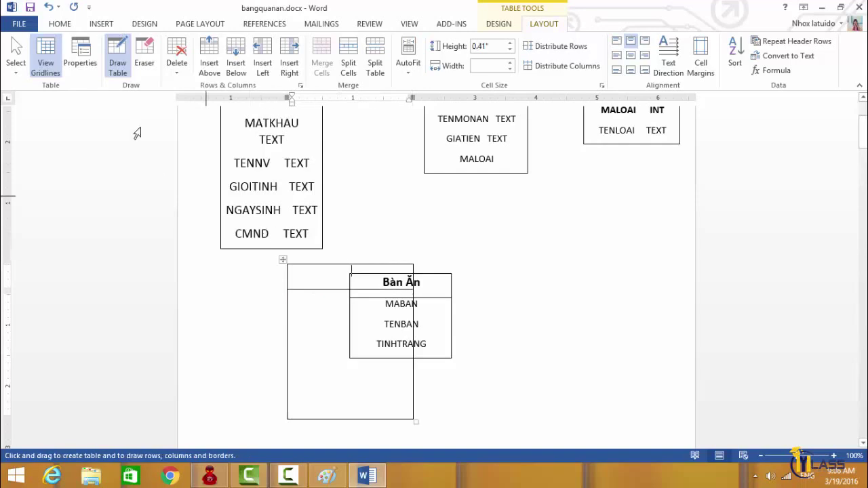
{"action": "left_click", "coordinate": [58, 26]}
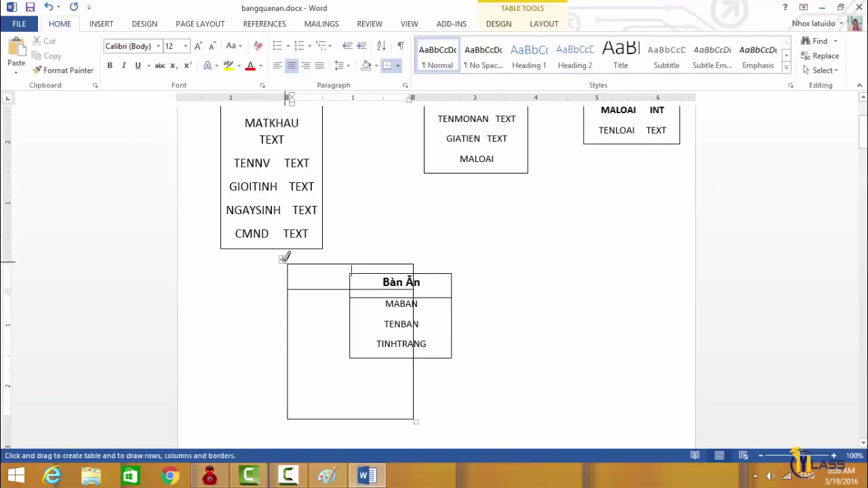
Step: Move the empty table right of Bàn Ăn, shift Bàn Ăn left, undoing a drop into Món Ăn
{"action": "left_click_drag", "start_coordinate": [284, 259], "coordinate": [503, 270]}
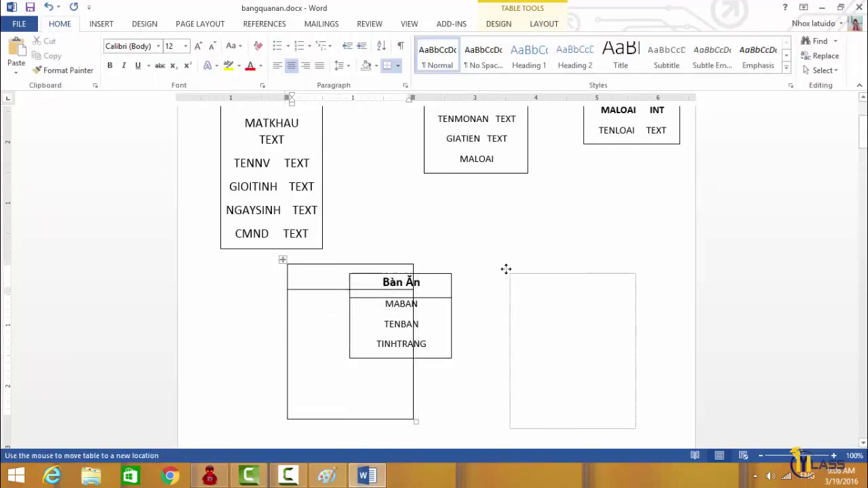
{"action": "left_click", "coordinate": [345, 268]}
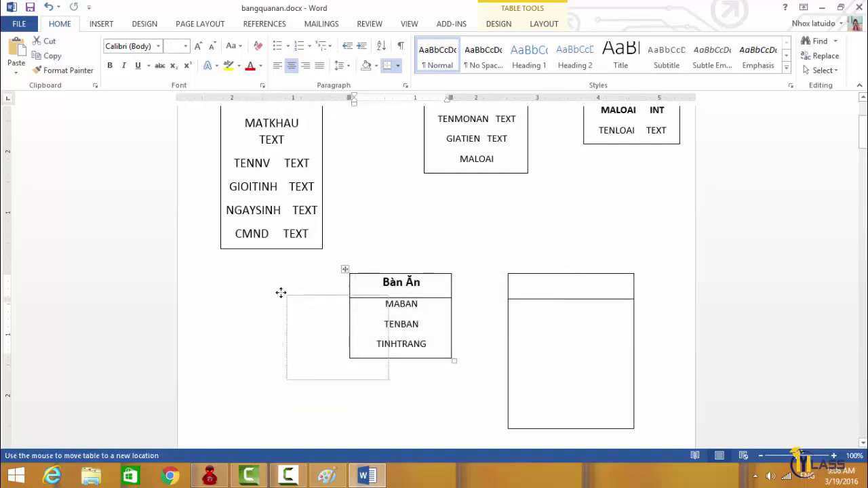
{"action": "mouse_move", "coordinate": [344, 268]}
{"action": "left_mouse_down"}
{"action": "mouse_move", "coordinate": [281, 291]}
{"action": "mouse_move", "coordinate": [233, 294]}
{"action": "left_mouse_up"}
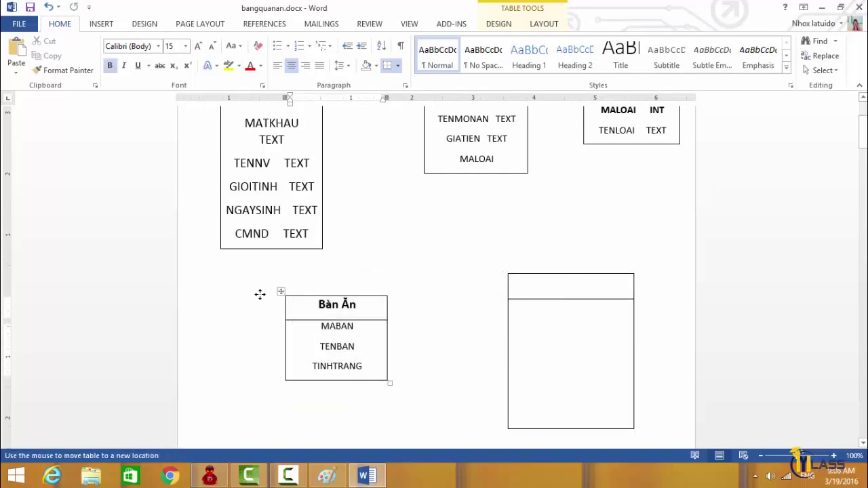
{"action": "left_click", "coordinate": [502, 288]}
{"action": "left_click", "coordinate": [497, 267]}
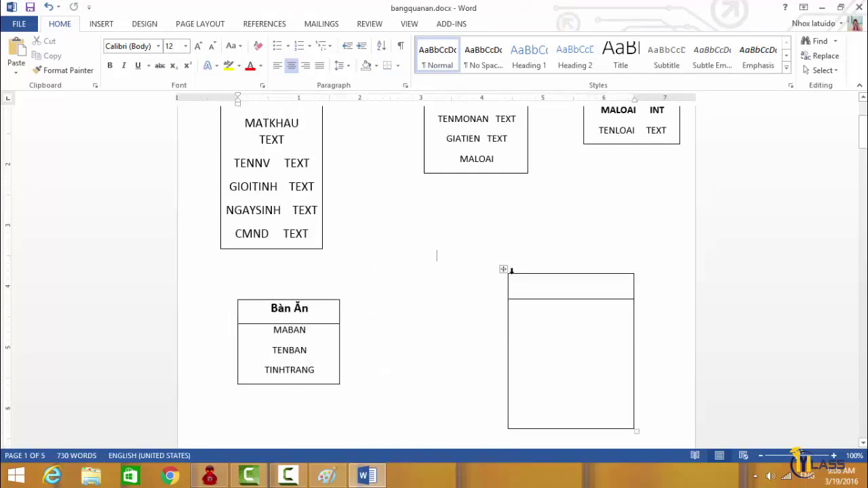
{"action": "mouse_move", "coordinate": [505, 272]}
{"action": "left_mouse_down"}
{"action": "mouse_move", "coordinate": [412, 242]}
{"action": "mouse_move", "coordinate": [399, 229]}
{"action": "left_mouse_up"}
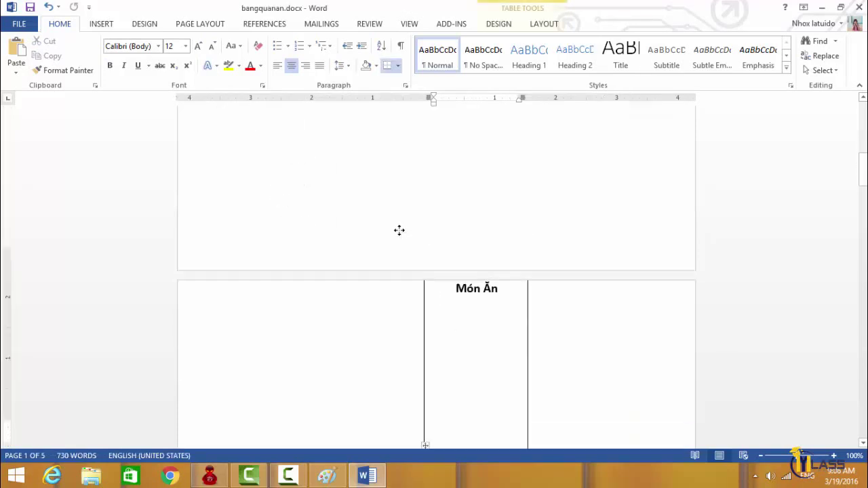
{"action": "key", "text": "ctrl+z"}
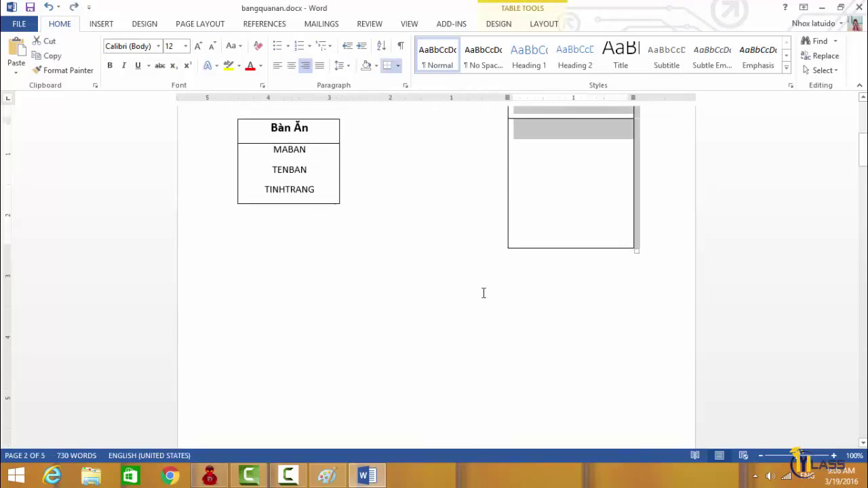
Step: Settle the empty table beside Bàn Ăn, below the Món Ăn table
{"action": "scroll", "coordinate": [484, 273], "scroll_direction": "up", "scroll_amount": 3}
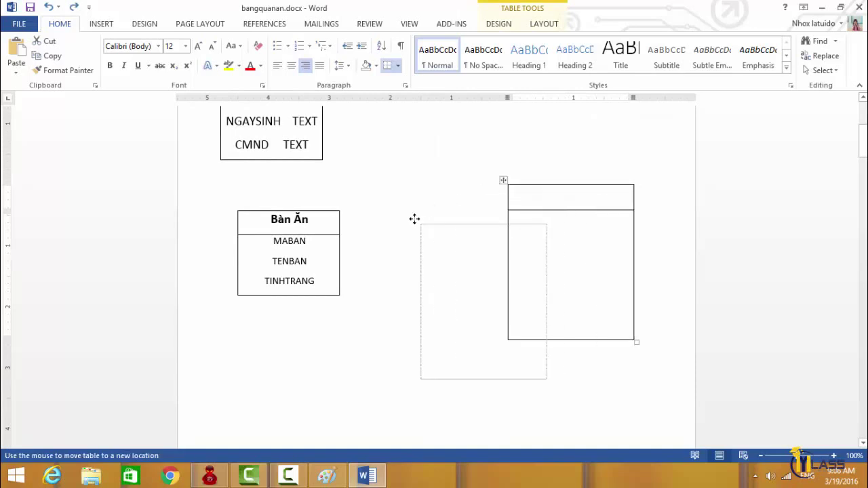
{"action": "left_click_drag", "start_coordinate": [502, 181], "coordinate": [413, 219]}
{"action": "scroll", "coordinate": [418, 228], "scroll_direction": "up", "scroll_amount": 1}
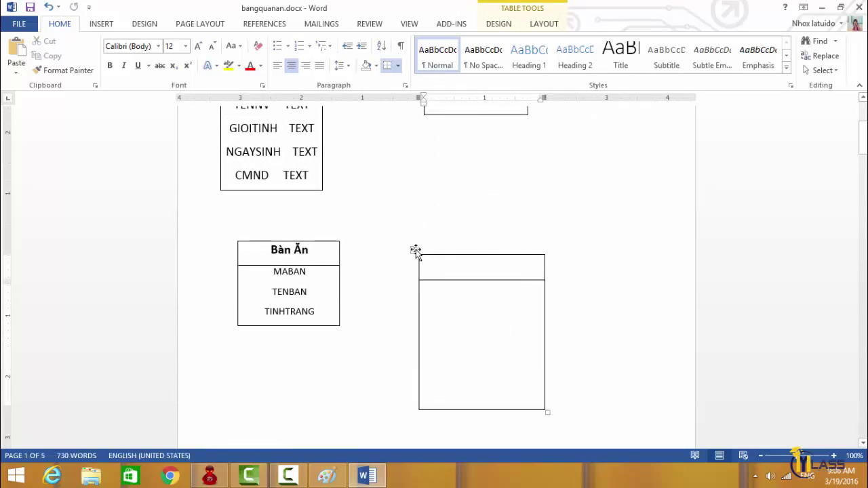
{"action": "left_click_drag", "start_coordinate": [415, 250], "coordinate": [395, 226]}
{"action": "scroll", "coordinate": [420, 238], "scroll_direction": "up", "scroll_amount": 3}
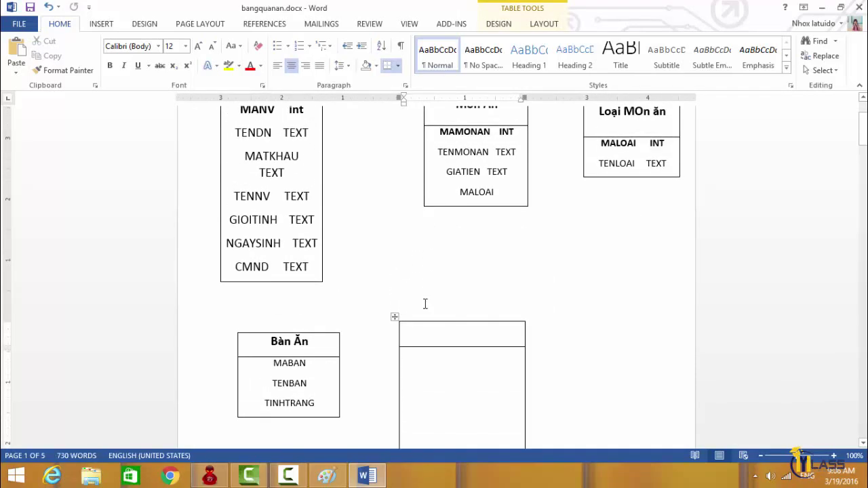
{"action": "scroll", "coordinate": [425, 304], "scroll_direction": "down", "scroll_amount": 2}
{"action": "scroll", "coordinate": [428, 297], "scroll_direction": "up", "scroll_amount": 1}
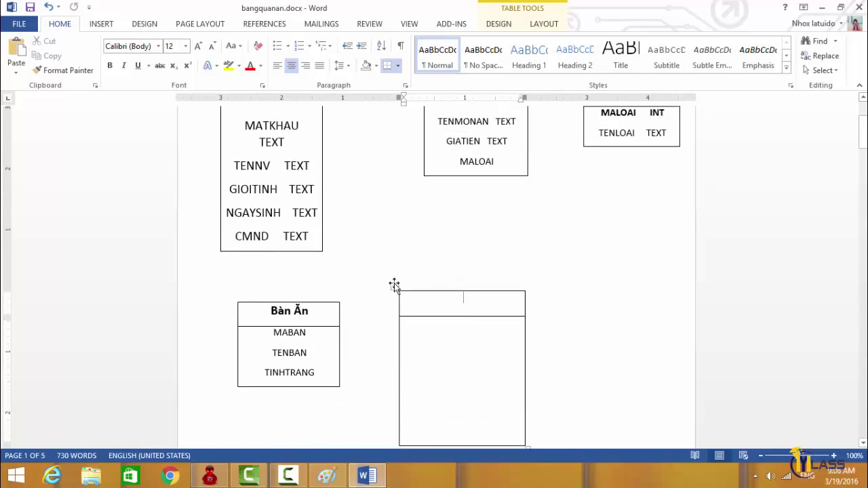
{"action": "left_click_drag", "start_coordinate": [394, 286], "coordinate": [399, 242]}
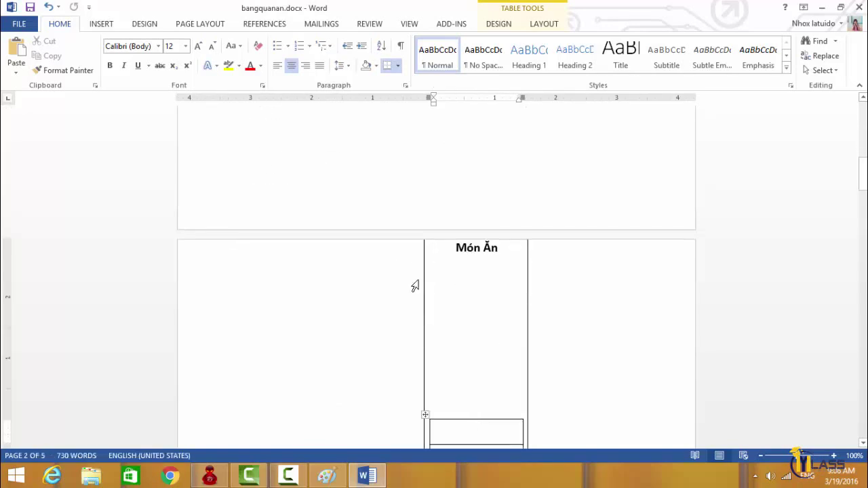
{"action": "scroll", "coordinate": [450, 225], "scroll_direction": "up", "scroll_amount": 2}
{"action": "scroll", "coordinate": [451, 224], "scroll_direction": "up", "scroll_amount": 4}
{"action": "scroll", "coordinate": [488, 232], "scroll_direction": "up", "scroll_amount": 4}
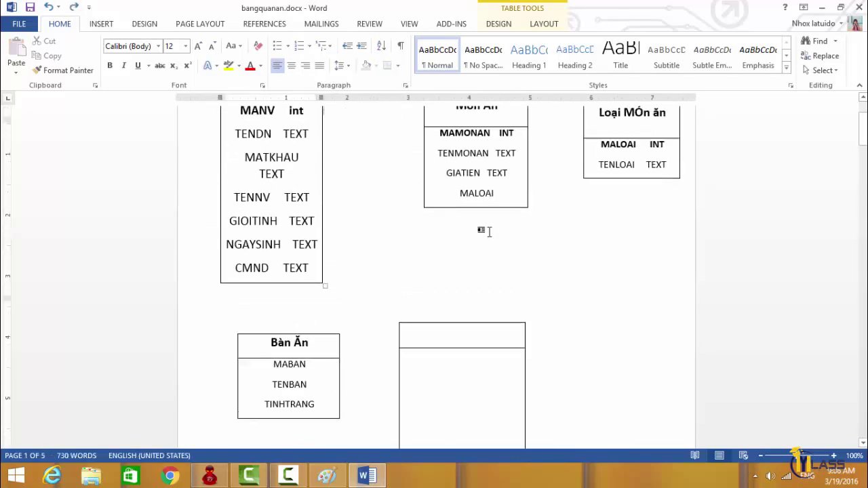
Step: Type 'Gọi Món' as the empty table's heading
{"action": "left_click", "coordinate": [459, 355]}
{"action": "type", "text": "GOI"}
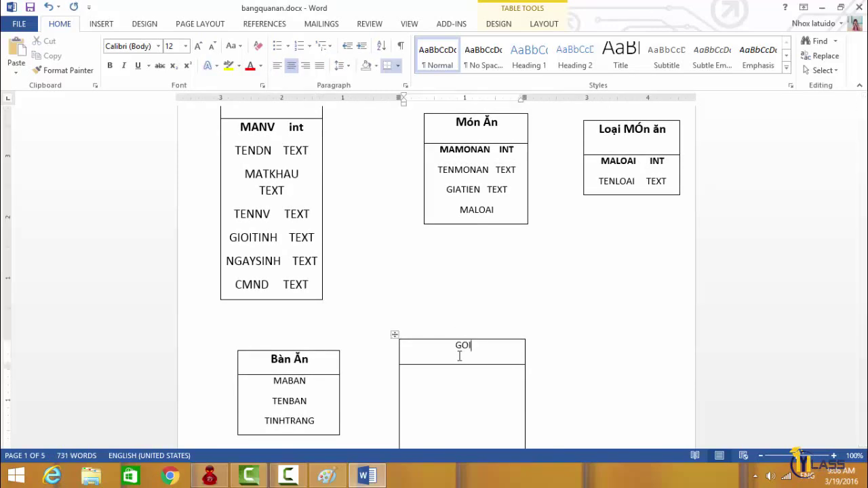
{"action": "type", "text": "M"}
{"action": "type", "text": "ón"}
{"action": "double_click", "coordinate": [459, 355]}
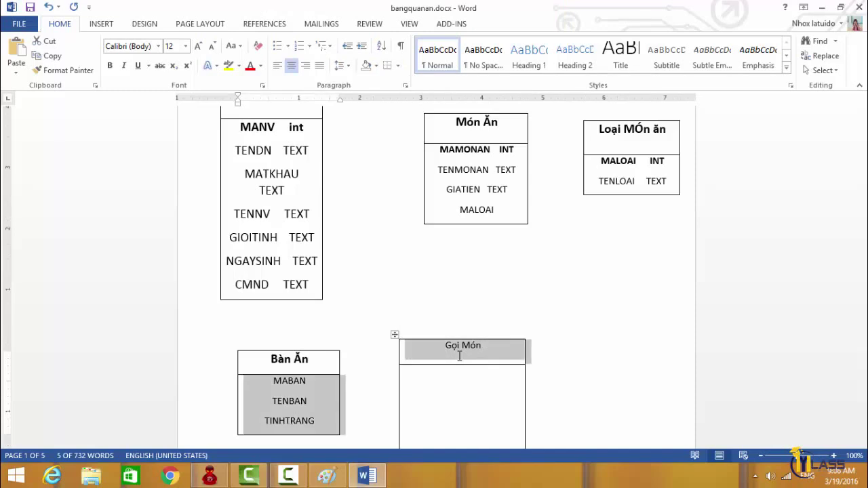
{"action": "scroll", "coordinate": [459, 355], "scroll_direction": "down", "scroll_amount": 5}
{"action": "scroll", "coordinate": [474, 353], "scroll_direction": "up", "scroll_amount": 2}
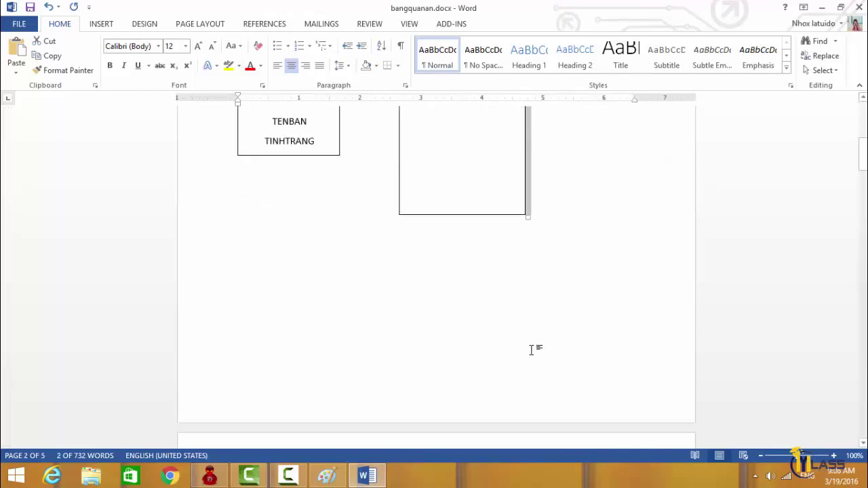
{"action": "scroll", "coordinate": [531, 351], "scroll_direction": "up", "scroll_amount": 4}
{"action": "scroll", "coordinate": [531, 354], "scroll_direction": "up", "scroll_amount": 4}
{"action": "left_click", "coordinate": [468, 315]}
{"action": "scroll", "coordinate": [466, 315], "scroll_direction": "up", "scroll_amount": 1}
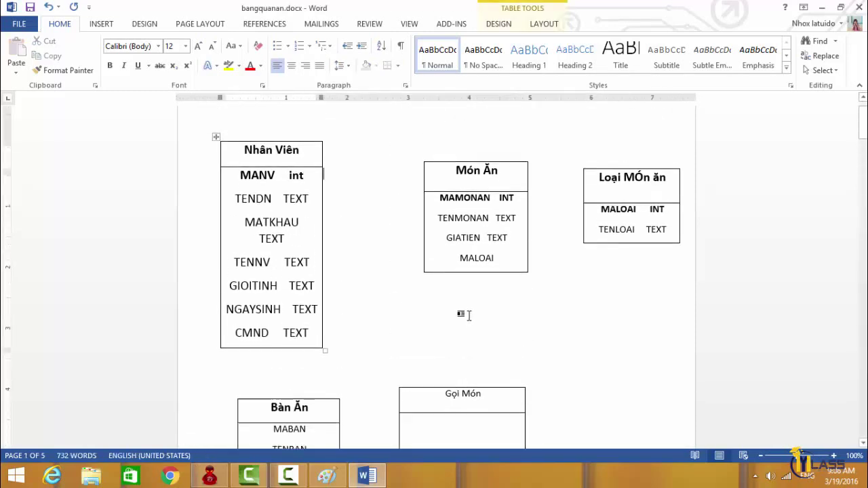
{"action": "scroll", "coordinate": [466, 314], "scroll_direction": "up", "scroll_amount": 1}
Step: Shift the Món Ăn table left and up, keeping Loại Món ăn to its right
{"action": "left_click", "coordinate": [432, 200]}
{"action": "left_click_drag", "start_coordinate": [420, 193], "coordinate": [379, 179]}
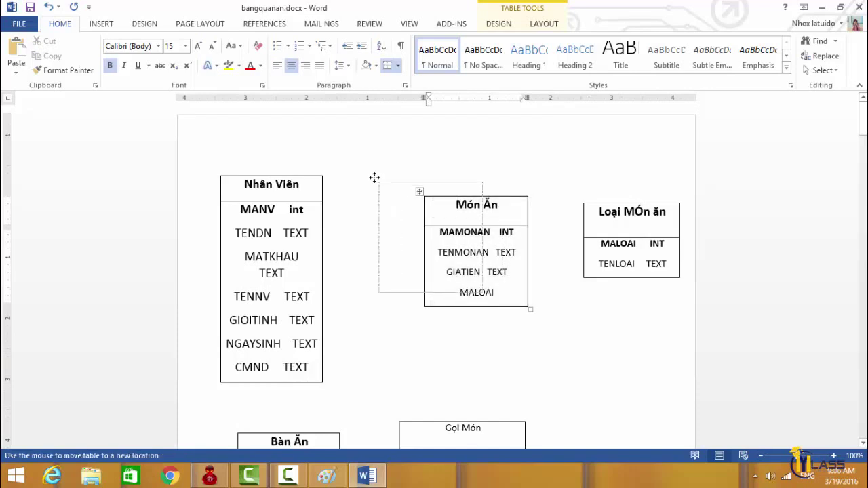
{"action": "left_click", "coordinate": [575, 209]}
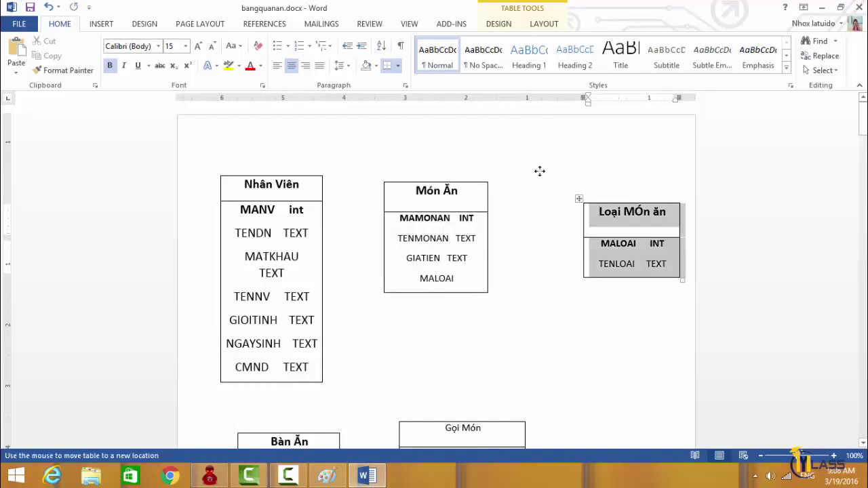
{"action": "mouse_move", "coordinate": [578, 199]}
{"action": "left_mouse_down"}
{"action": "mouse_move", "coordinate": [387, 178]}
{"action": "mouse_move", "coordinate": [505, 178]}
{"action": "left_mouse_up"}
{"action": "left_click_drag", "start_coordinate": [388, 180], "coordinate": [395, 178]}
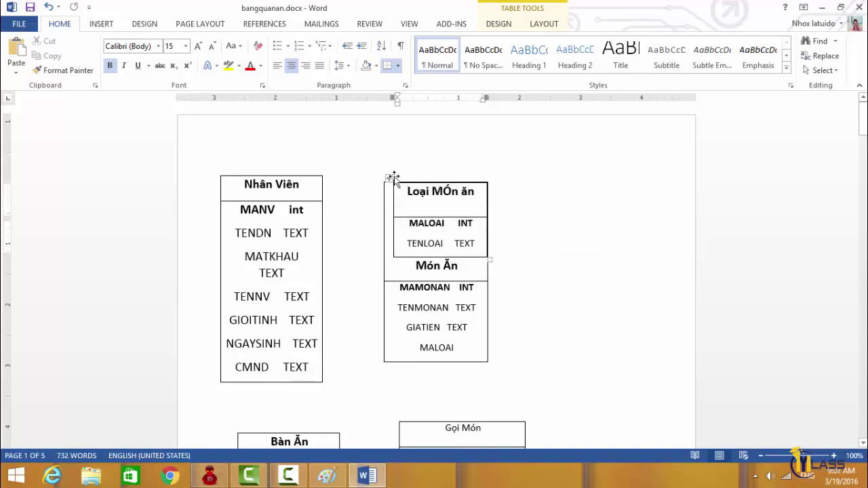
{"action": "left_click_drag", "start_coordinate": [388, 177], "coordinate": [568, 214]}
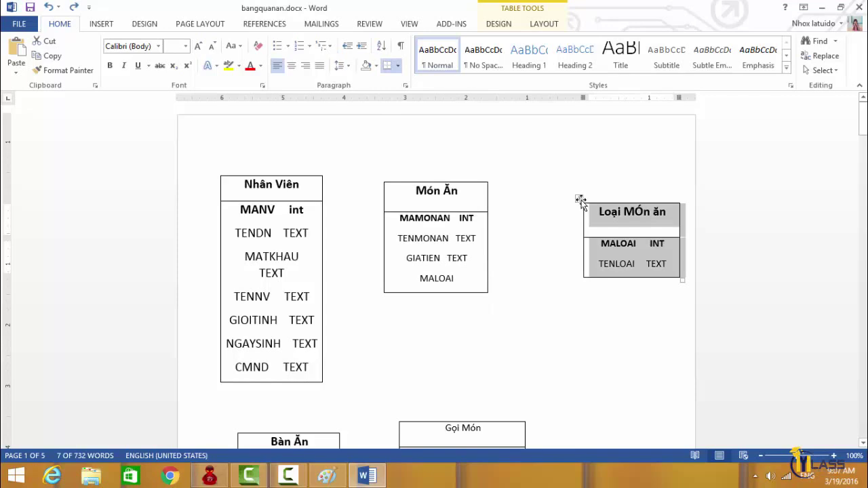
{"action": "key", "text": "ctrl+z"}
{"action": "key", "text": "ctrl+y"}
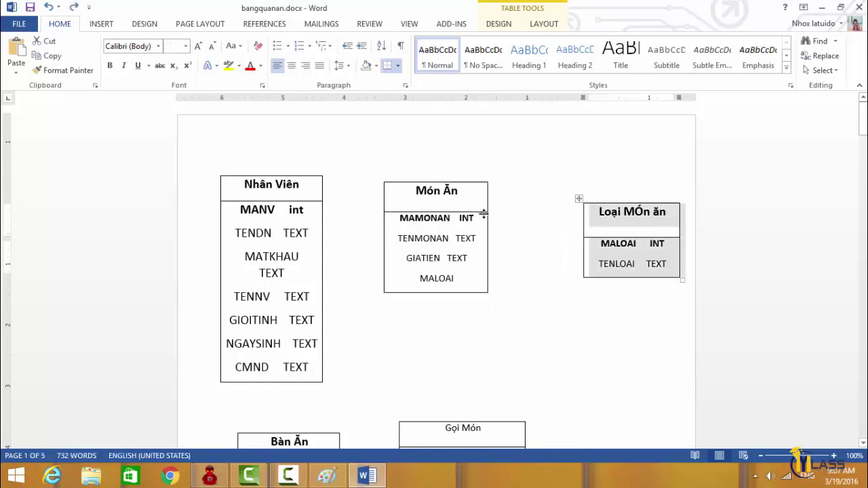
{"action": "scroll", "coordinate": [481, 299], "scroll_direction": "down", "scroll_amount": 2}
Step: Move the Gọi Món table up to sit beside Bàn Ăn
{"action": "left_click", "coordinate": [397, 366]}
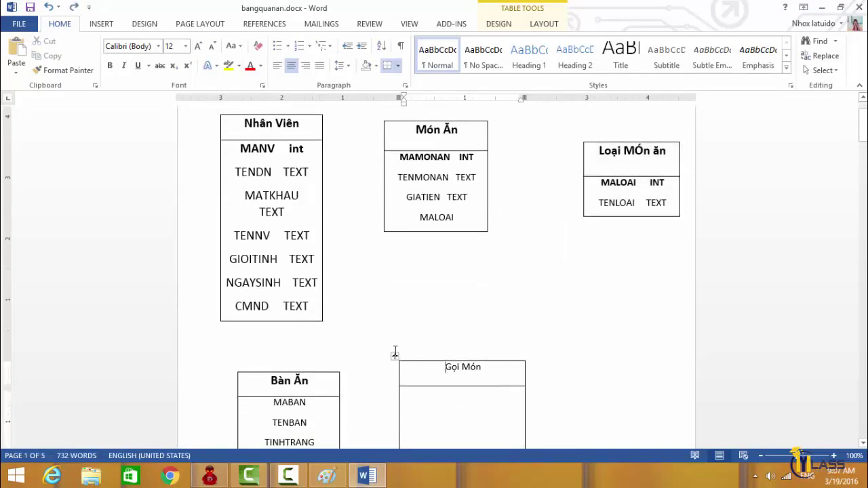
{"action": "left_click_drag", "start_coordinate": [395, 352], "coordinate": [409, 294]}
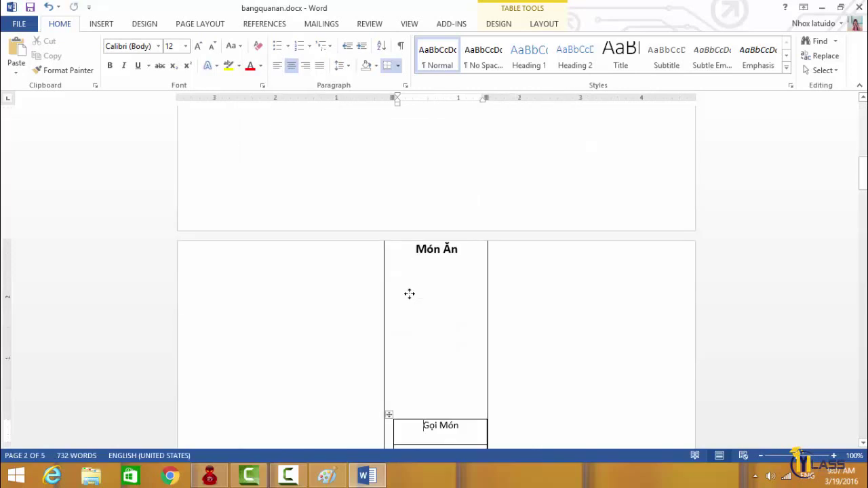
{"action": "mouse_move", "coordinate": [388, 413]}
{"action": "left_mouse_down"}
{"action": "mouse_move", "coordinate": [405, 233]}
{"action": "mouse_move", "coordinate": [424, 242]}
{"action": "left_mouse_up"}
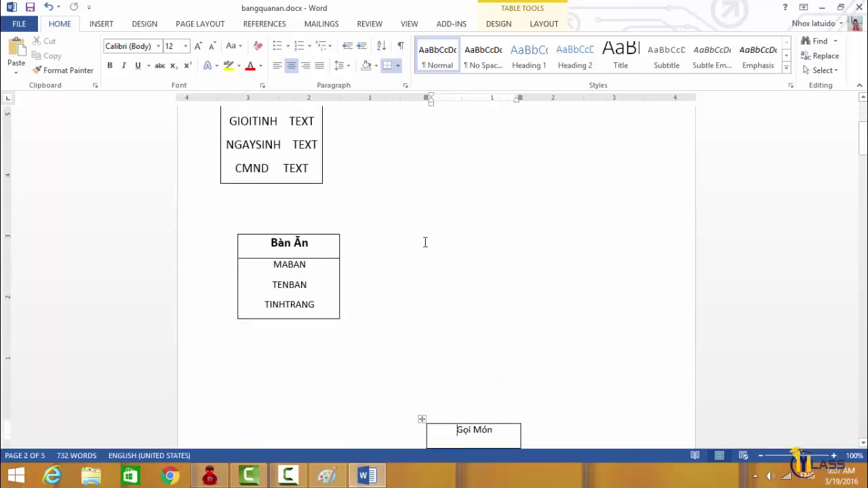
{"action": "left_click_drag", "start_coordinate": [422, 414], "coordinate": [427, 233]}
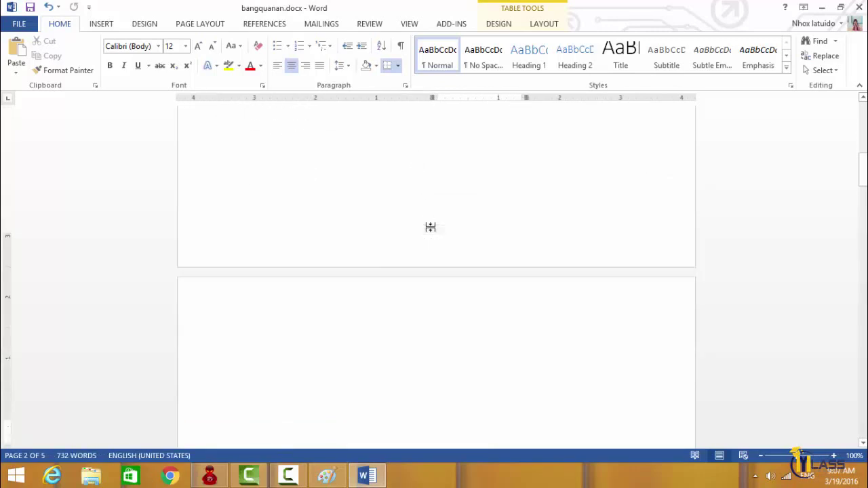
{"action": "scroll", "coordinate": [427, 233], "scroll_direction": "up", "scroll_amount": 2}
{"action": "scroll", "coordinate": [430, 251], "scroll_direction": "up", "scroll_amount": 4}
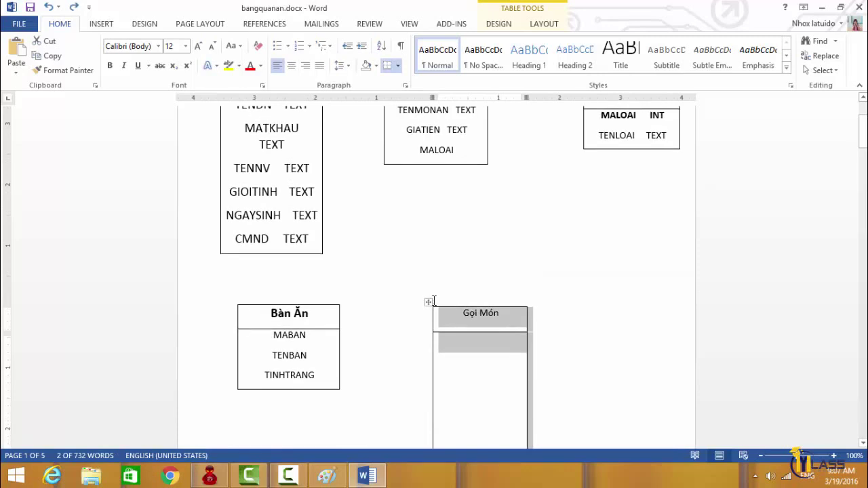
{"action": "scroll", "coordinate": [440, 237], "scroll_direction": "down", "scroll_amount": 5}
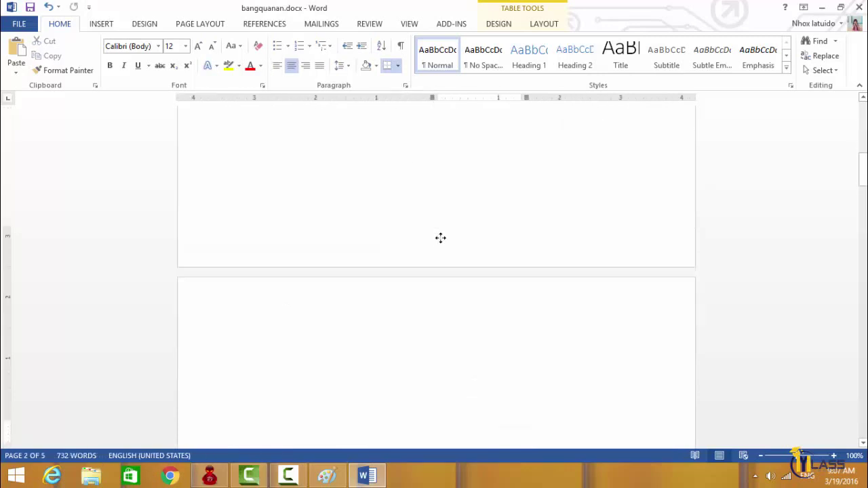
{"action": "scroll", "coordinate": [442, 242], "scroll_direction": "up", "scroll_amount": 2}
{"action": "scroll", "coordinate": [443, 242], "scroll_direction": "up", "scroll_amount": 3}
Step: Make the Gọi Món heading bold and enlarge its text
{"action": "left_click", "coordinate": [407, 225]}
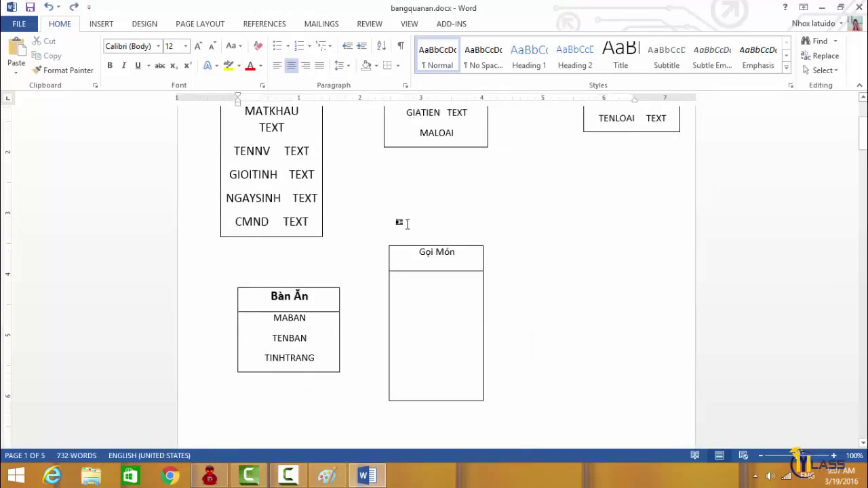
{"action": "left_click_drag", "start_coordinate": [454, 253], "coordinate": [420, 253]}
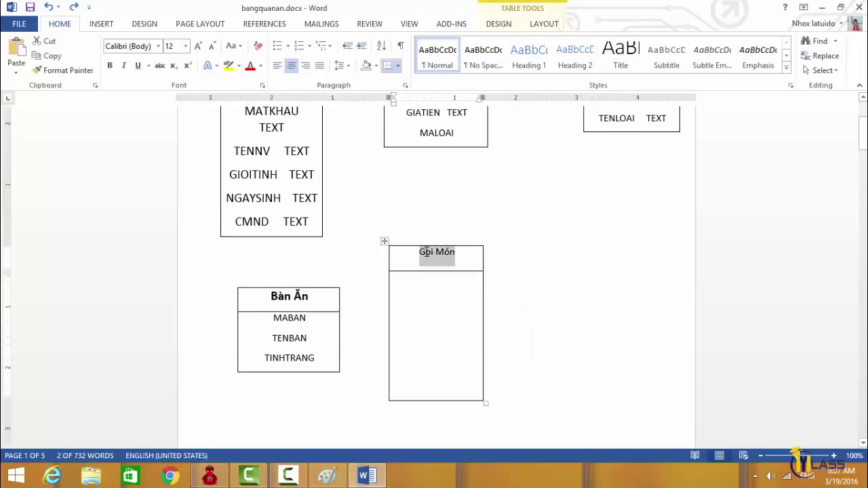
{"action": "key", "text": "ctrl+b"}
{"action": "key", "text": "ctrl+bracketright"}
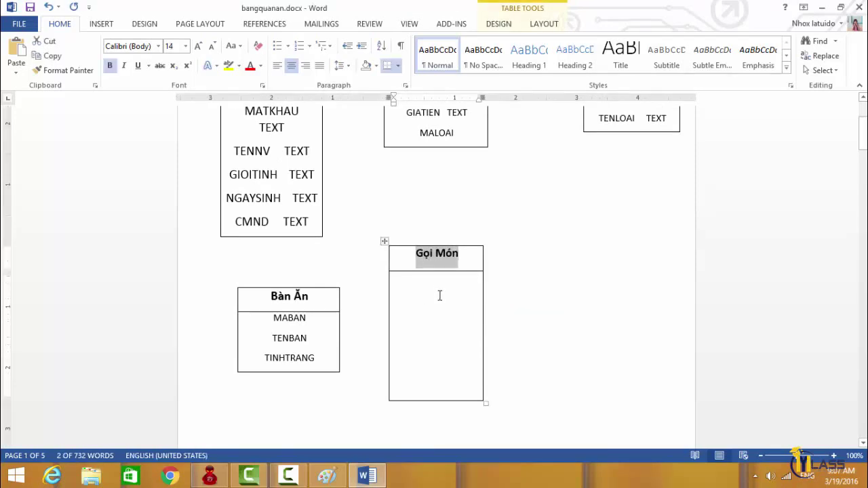
Step: Enter the first Gọi Món fields, MAGOIMON INT and MANV INT
{"action": "left_click", "coordinate": [439, 296]}
{"action": "type", "text": "AGOIM"}
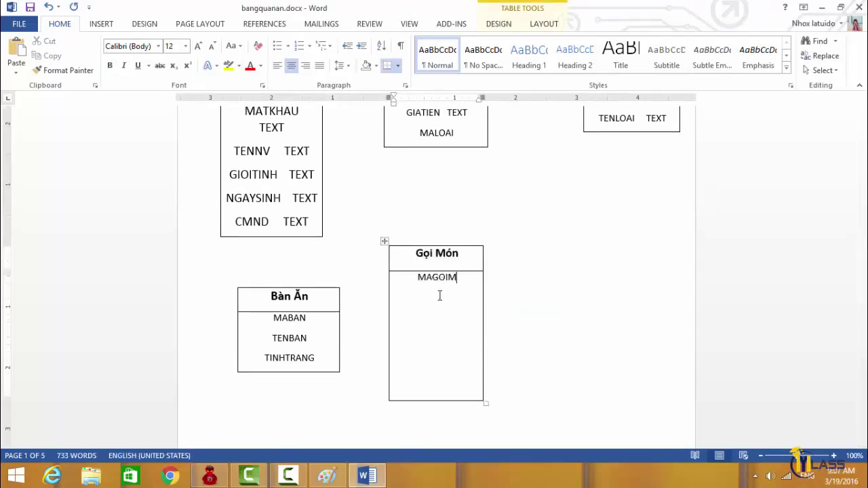
{"action": "type", "text": "ON"}
{"action": "type", "text": "NV"}
{"action": "scroll", "coordinate": [368, 324], "scroll_direction": "up", "scroll_amount": 2}
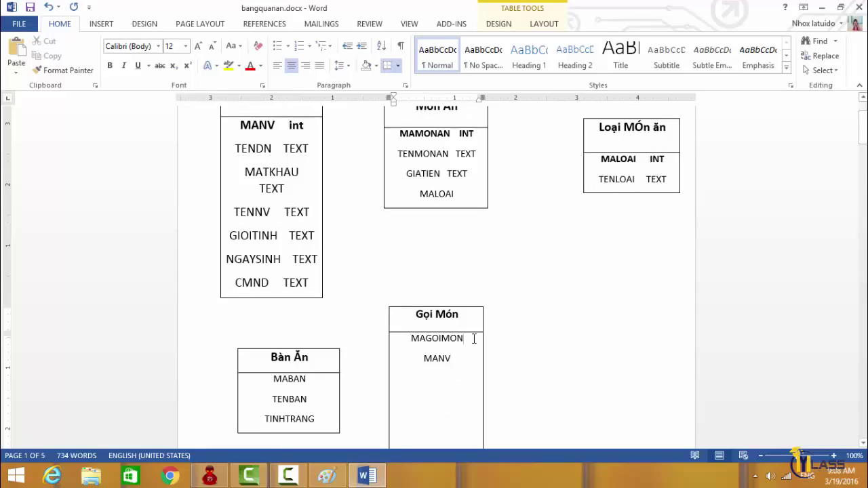
{"action": "type", "text": "INT"}
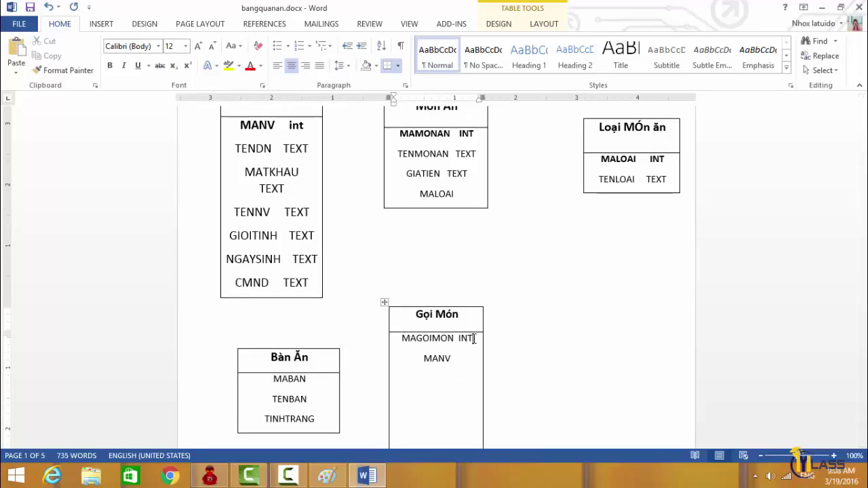
{"action": "type", "text": " MANV  INT"}
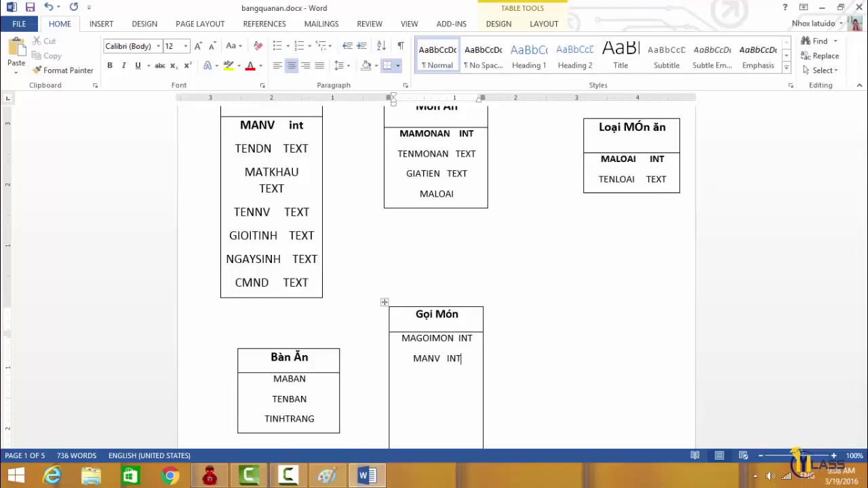
Step: Add NGAYGOI TEXT and TINHTRANG TEXT as new lines below MANV INT
{"action": "left_click", "coordinate": [430, 371]}
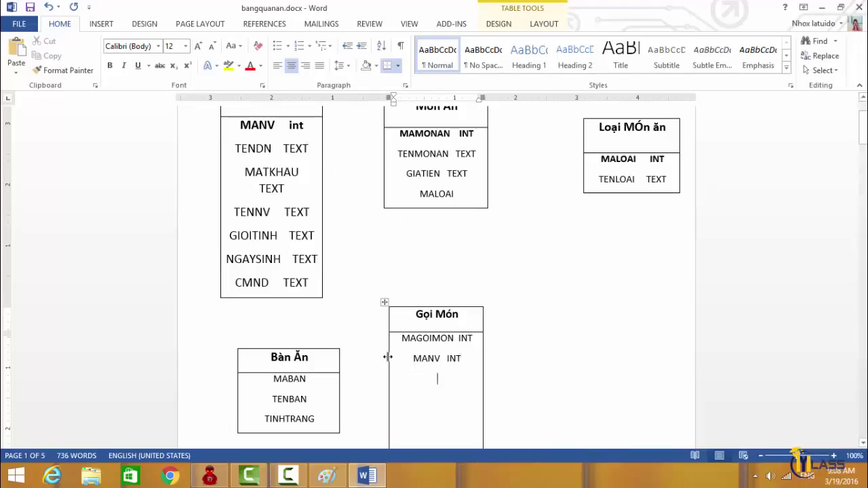
{"action": "type", "text": "NGAY"}
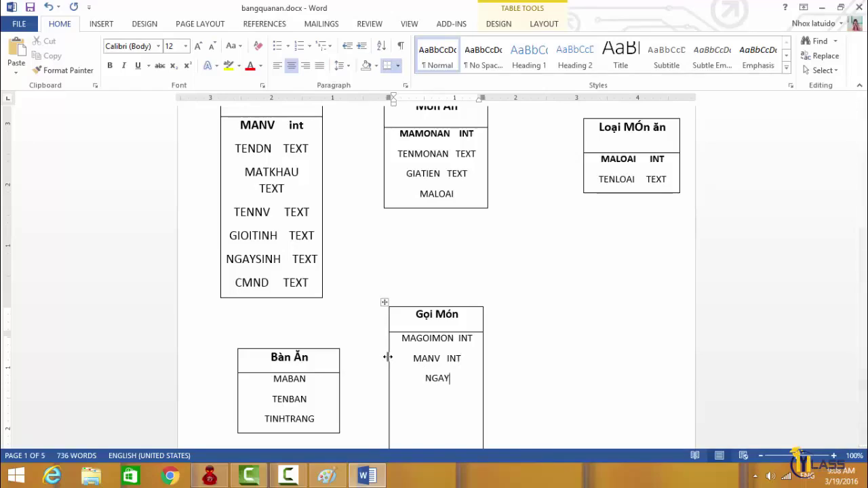
{"action": "type", "text": "GOIMO"}
{"action": "key", "text": "BackSpace"}
{"action": "key", "text": "BackSpace"}
{"action": "key", "text": "BackSpace"}
{"action": "type", "text": "i"}
{"action": "type", "text": "I  "}
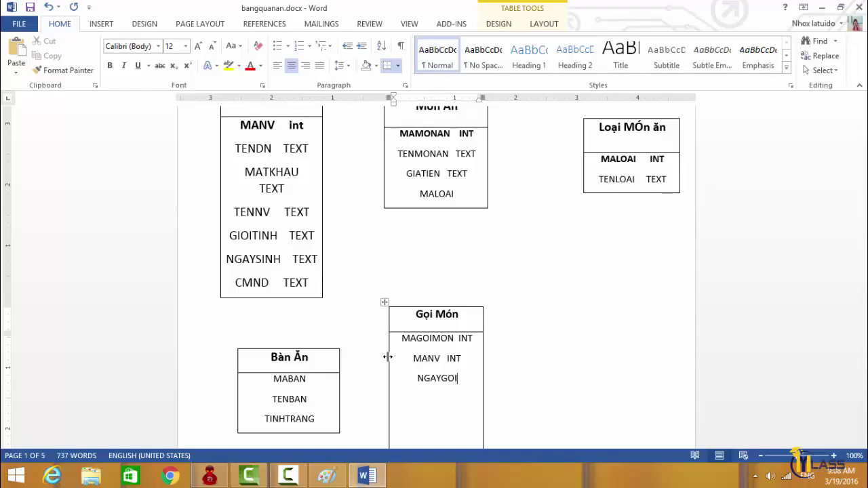
{"action": "type", "text": "TEXT"}
{"action": "key", "text": "Return"}
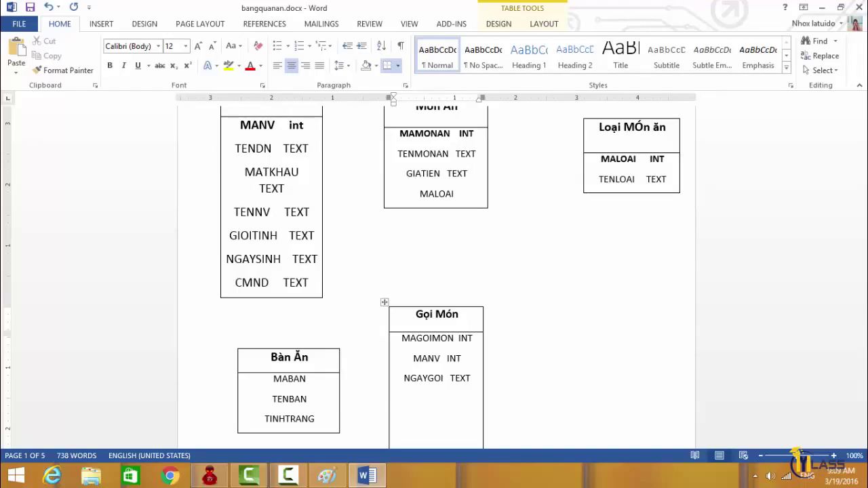
{"action": "type", "text": "TINHTRANG "}
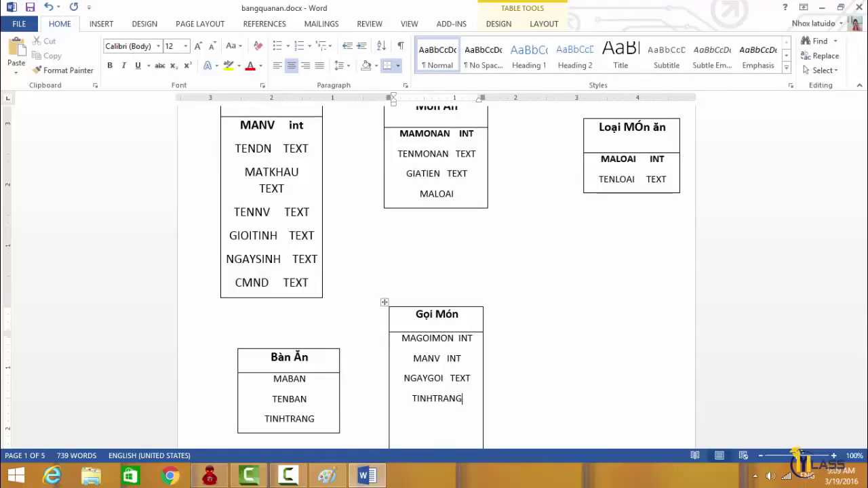
{"action": "type", "text": "TEXT"}
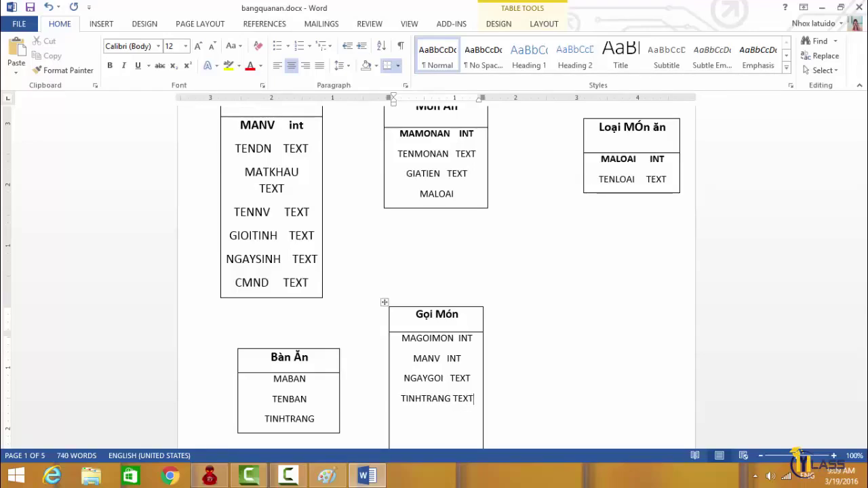
{"action": "scroll", "coordinate": [427, 407], "scroll_direction": "down", "scroll_amount": 1}
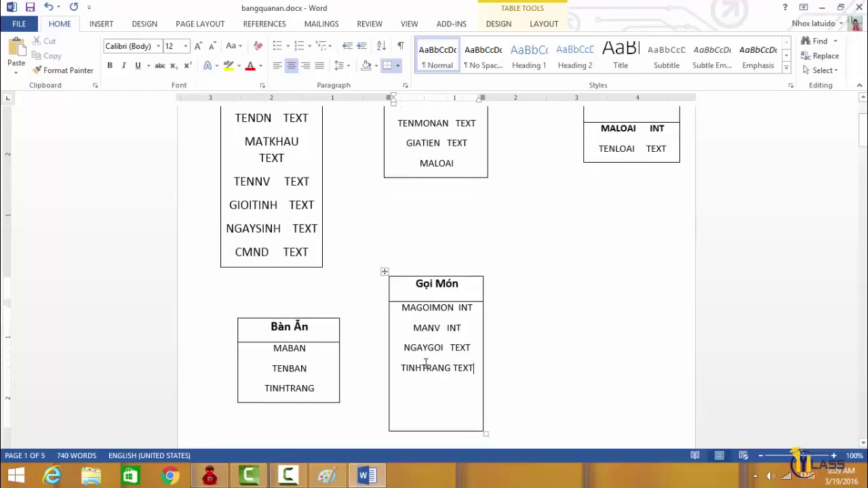
{"action": "double_click", "coordinate": [425, 366]}
{"action": "left_click", "coordinate": [367, 417]}
{"action": "double_click", "coordinate": [425, 372]}
{"action": "left_click", "coordinate": [413, 319]}
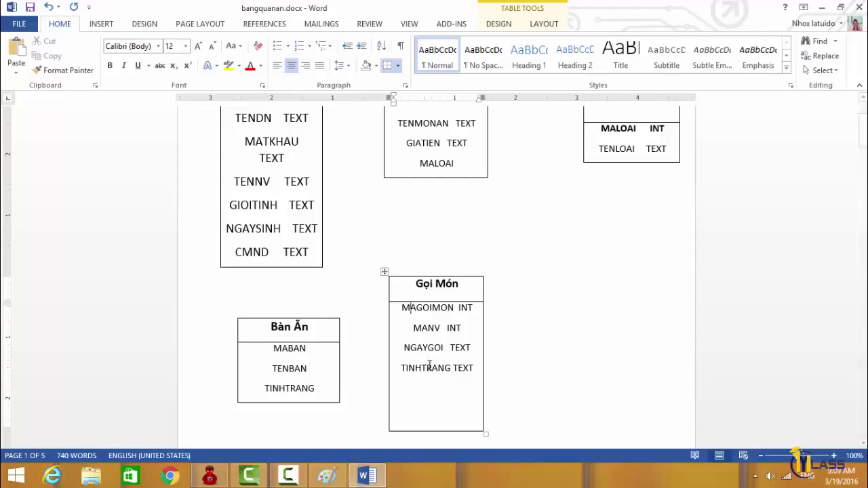
{"action": "double_click", "coordinate": [429, 366]}
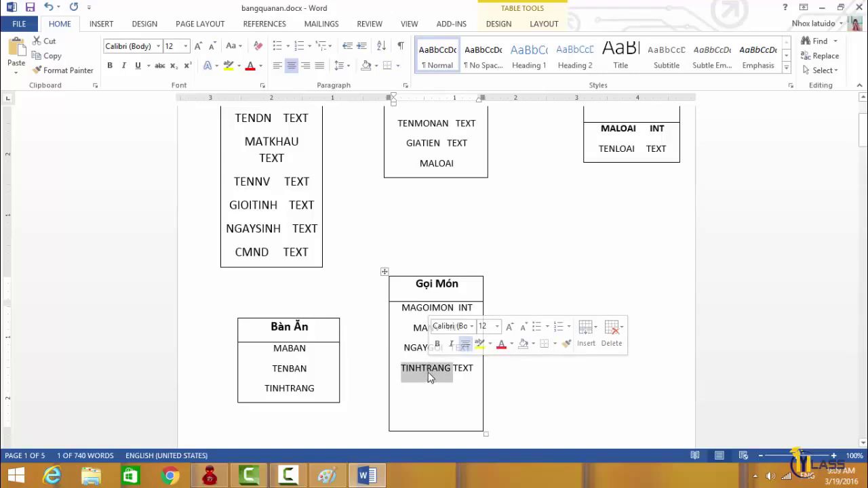
{"action": "left_click", "coordinate": [410, 324]}
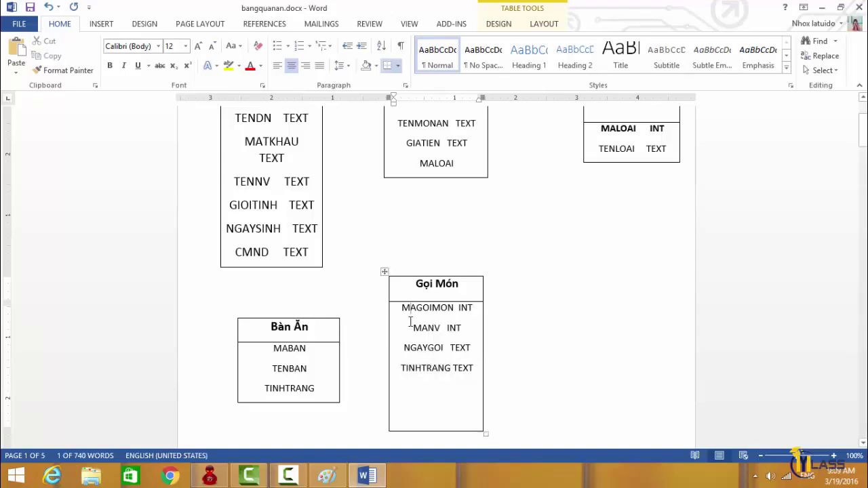
{"action": "double_click", "coordinate": [428, 368]}
{"action": "left_click", "coordinate": [425, 370]}
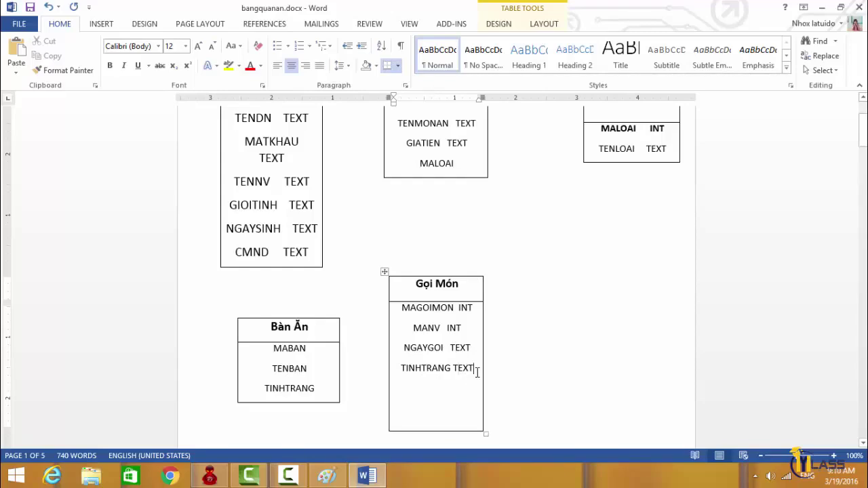
Step: Add fields MAMONAN INT, MABAN and SOLUONG below TINHTRANG TEXT in the Gọi Món table
{"action": "key", "text": "Return"}
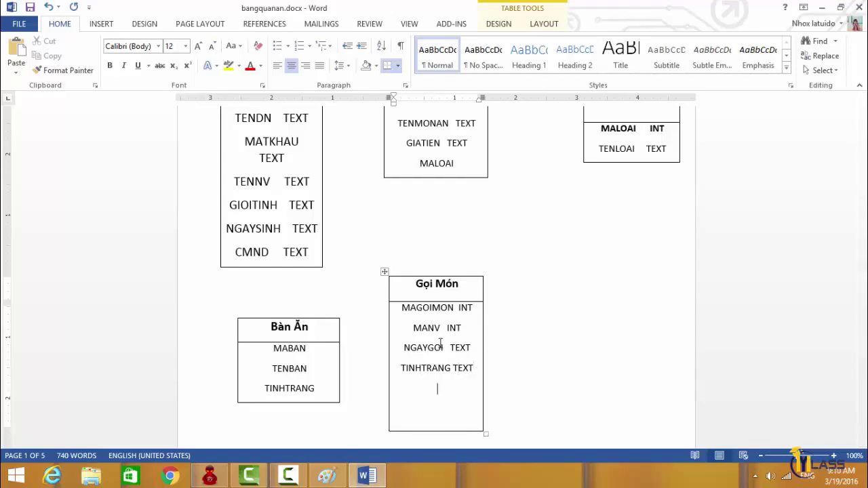
{"action": "type", "text": "MA"}
{"action": "type", "text": "M"}
{"action": "type", "text": "ONAN"}
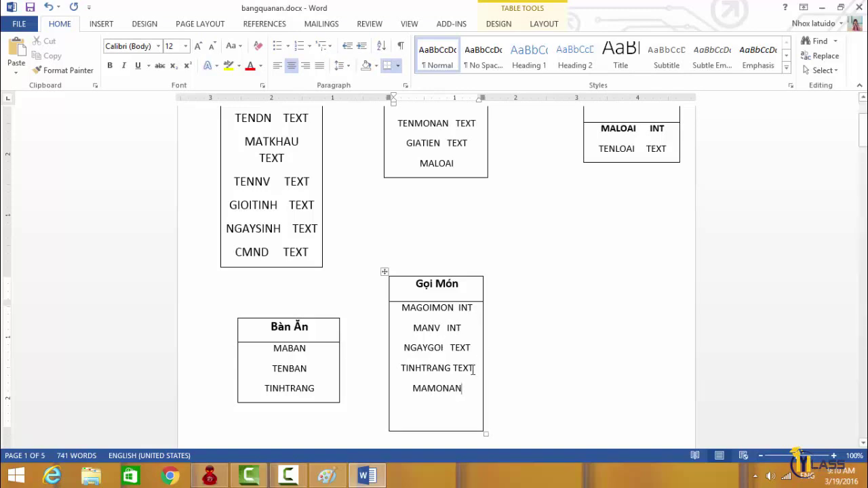
{"action": "scroll", "coordinate": [452, 412], "scroll_direction": "up", "scroll_amount": 1}
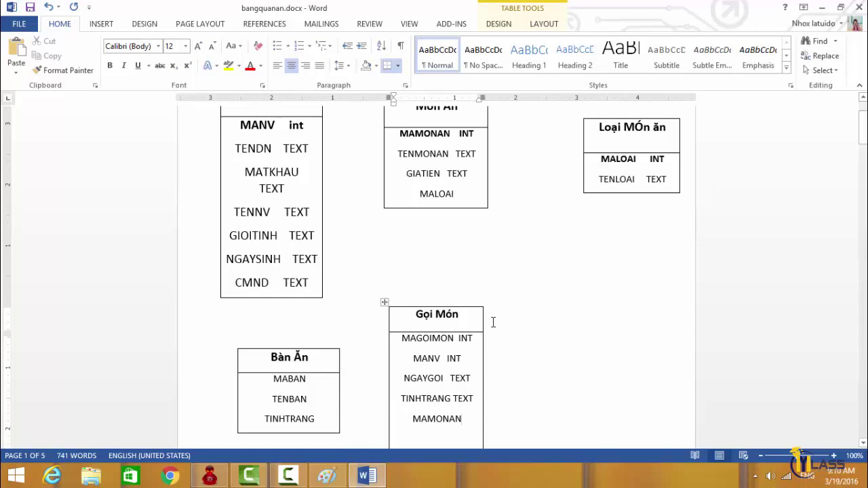
{"action": "scroll", "coordinate": [493, 319], "scroll_direction": "down", "scroll_amount": 1}
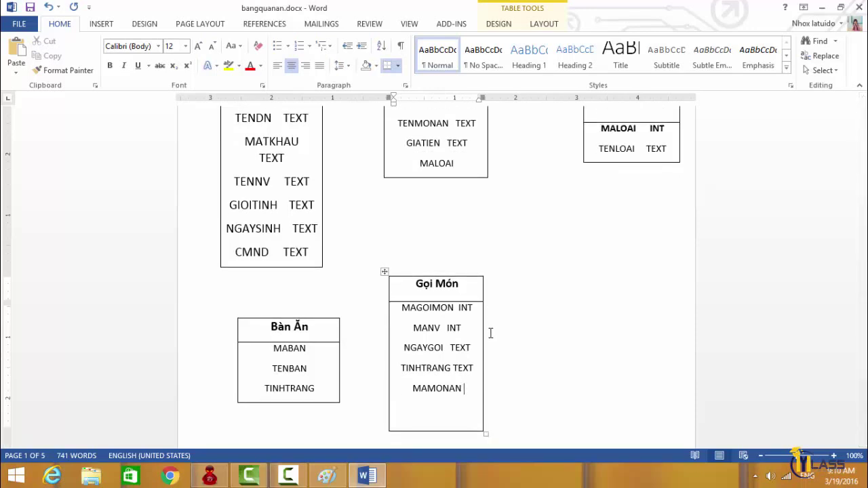
{"action": "type", "text": "INT"}
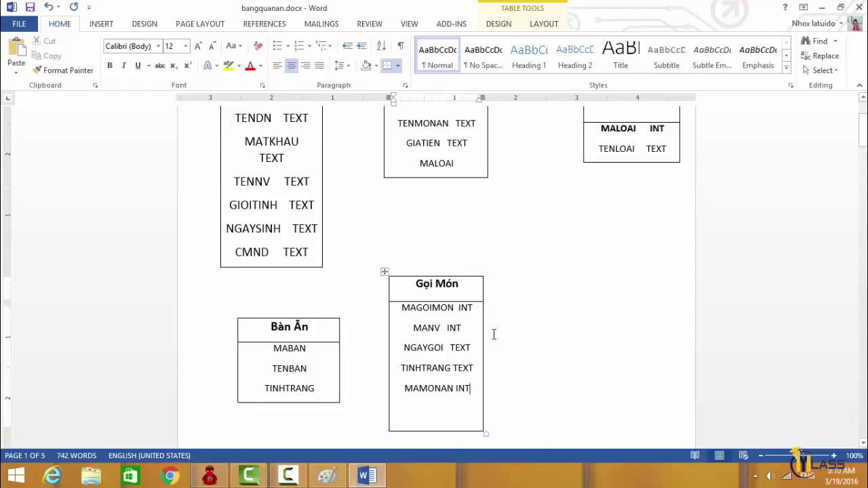
{"action": "scroll", "coordinate": [493, 333], "scroll_direction": "up", "scroll_amount": 1}
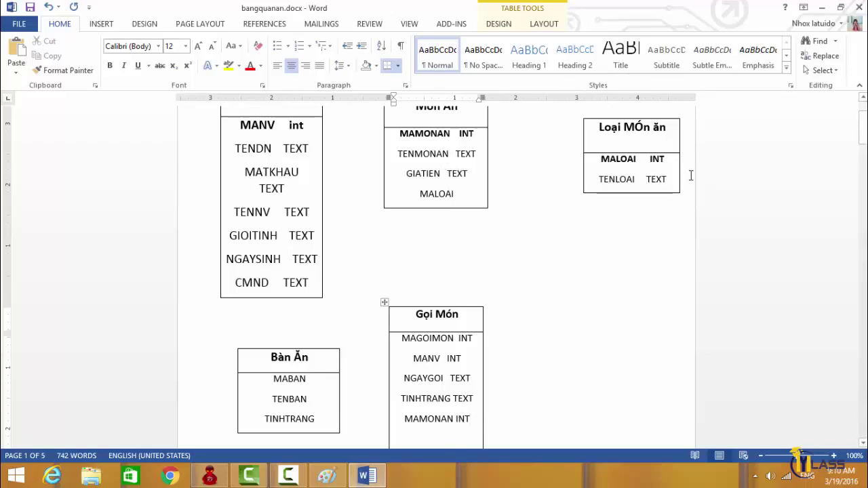
{"action": "scroll", "coordinate": [690, 176], "scroll_direction": "down", "scroll_amount": 1}
{"action": "type", "text": "MA"}
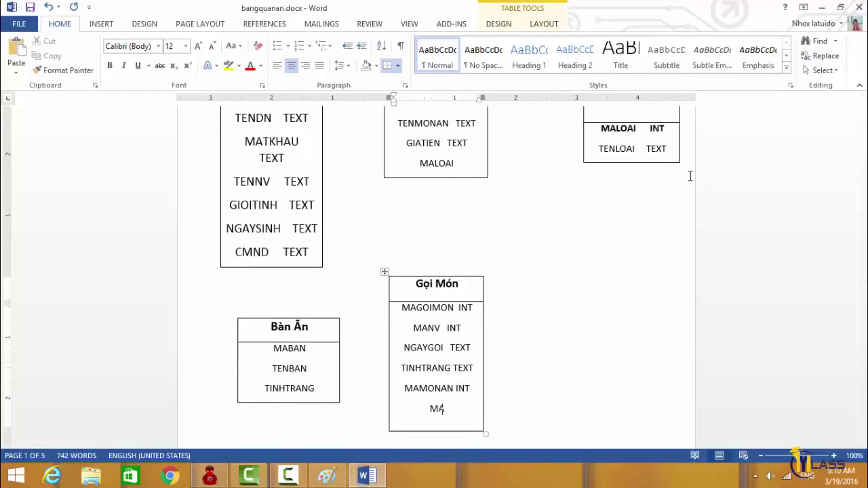
{"action": "type", "text": "BAN"}
{"action": "key", "text": "Return"}
{"action": "type", "text": "SOLUONG"}
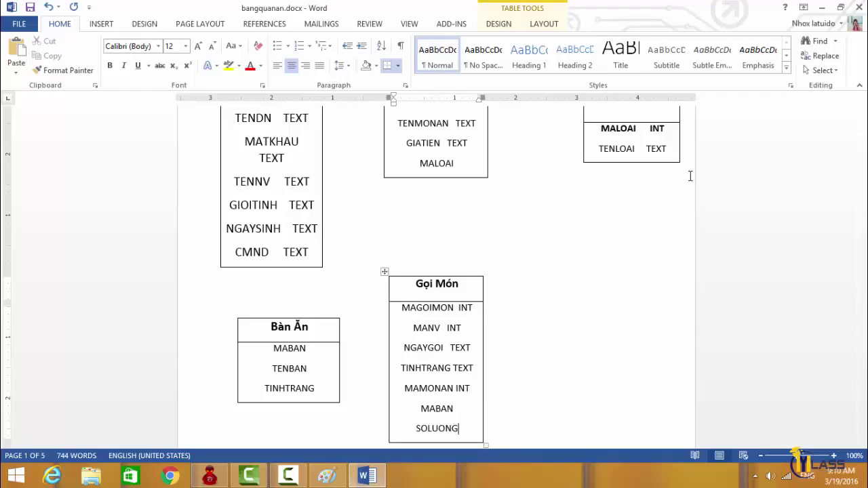
Step: Bring Paint up as a smaller window over Word and clear the old diagram
{"action": "left_click", "coordinate": [334, 478]}
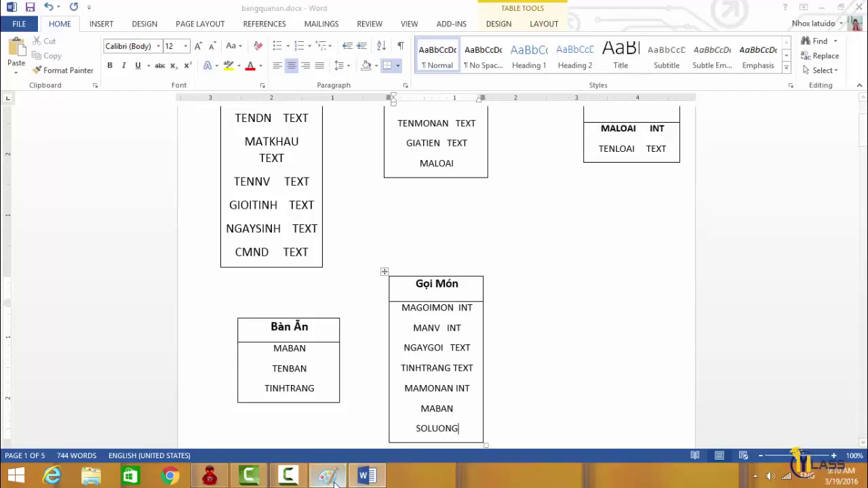
{"action": "left_click", "coordinate": [839, 7]}
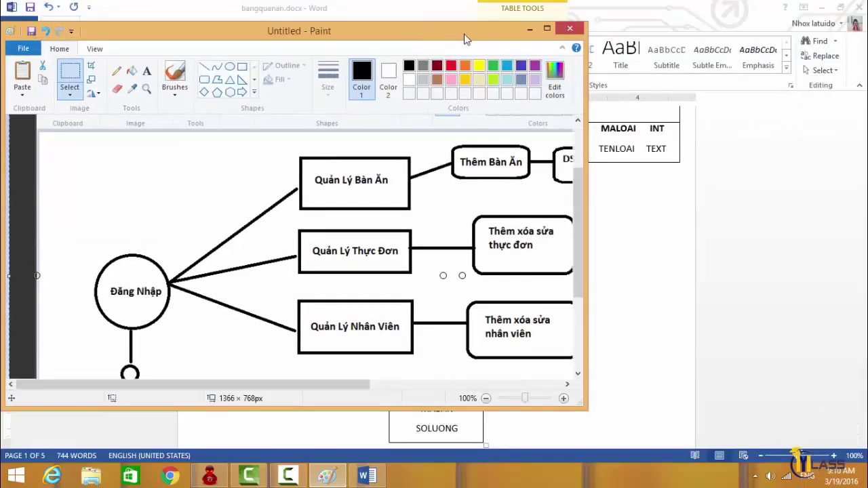
{"action": "left_click_drag", "start_coordinate": [465, 39], "coordinate": [251, 52]}
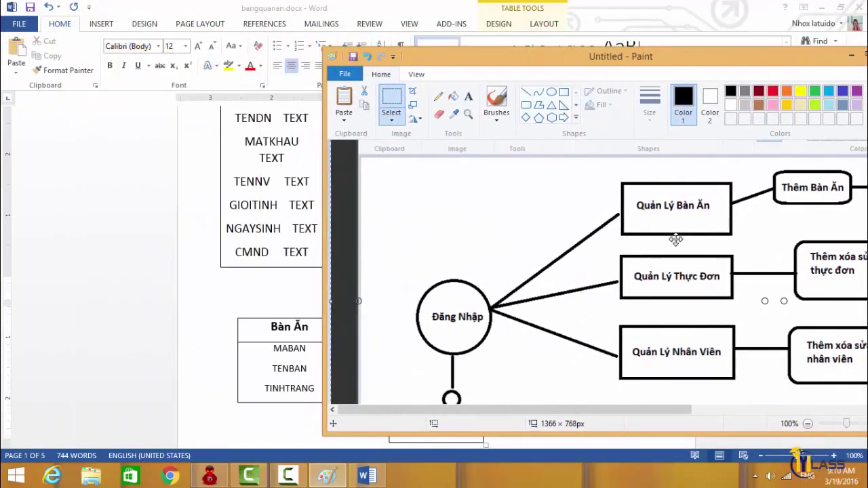
{"action": "key", "text": "Delete"}
{"action": "left_click_drag", "start_coordinate": [627, 60], "coordinate": [800, 72]}
Step: Add a text box on the canvas reading 1-1-23/2/2016 - false
{"action": "left_click", "coordinate": [640, 106]}
{"action": "left_click_drag", "start_coordinate": [649, 68], "coordinate": [692, 64]}
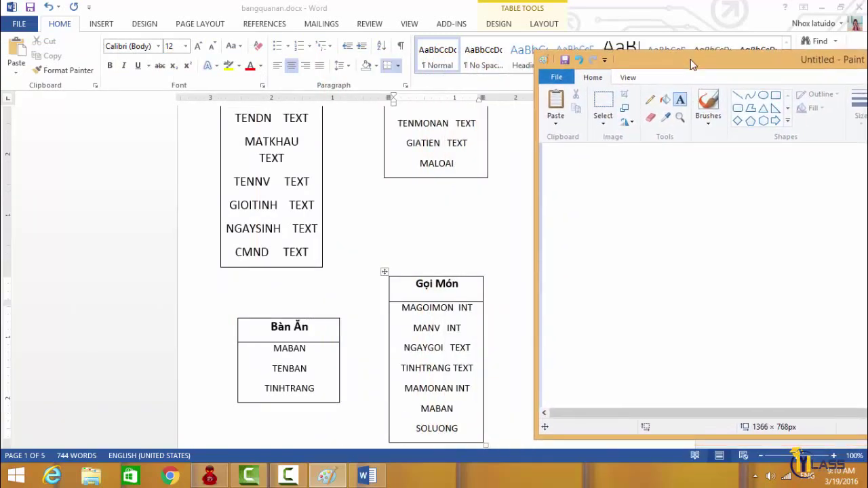
{"action": "left_click", "coordinate": [577, 184]}
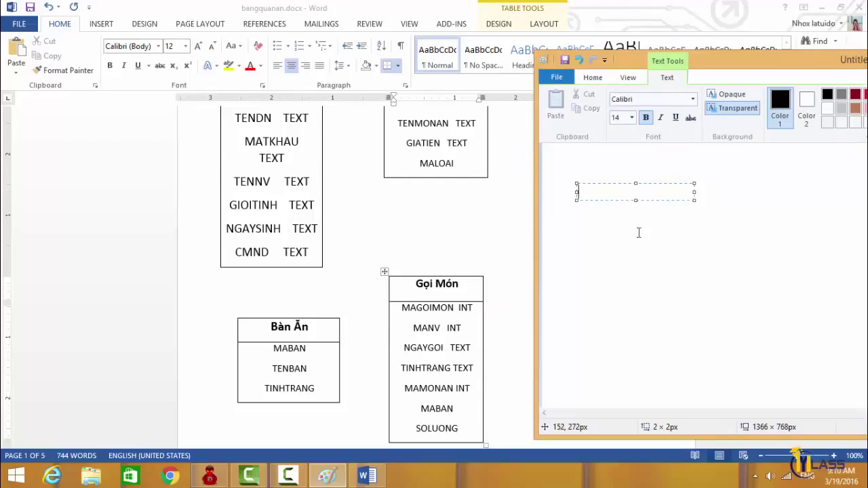
{"action": "type", "text": "1"}
{"action": "type", "text": "-"}
{"action": "type", "text": " 1"}
{"action": "type", "text": "-23"}
{"action": "type", "text": "/2"}
{"action": "type", "text": "/2016"}
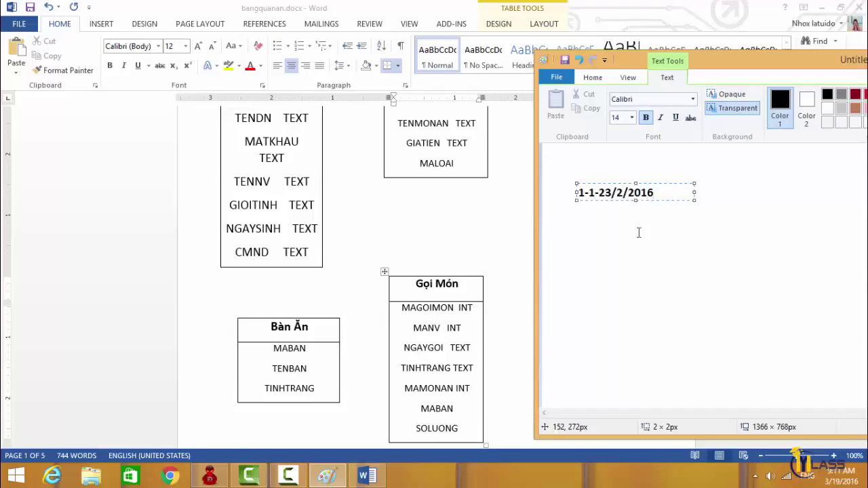
{"action": "type", "text": " -"}
{"action": "type", "text": "tr"}
{"action": "key", "text": "BackSpace"}
{"action": "key", "text": "BackSpace"}
{"action": "type", "text": "false"}
Step: Add a second line "- 2 - 1 - 3" to the record and copy the whole record
{"action": "key", "text": "Return"}
{"action": "type", "text": "-"}
{"action": "type", "text": " 2"}
{"action": "type", "text": " -"}
{"action": "type", "text": " 1 -"}
{"action": "type", "text": "3"}
{"action": "key", "text": "BackSpace"}
{"action": "type", "text": "3"}
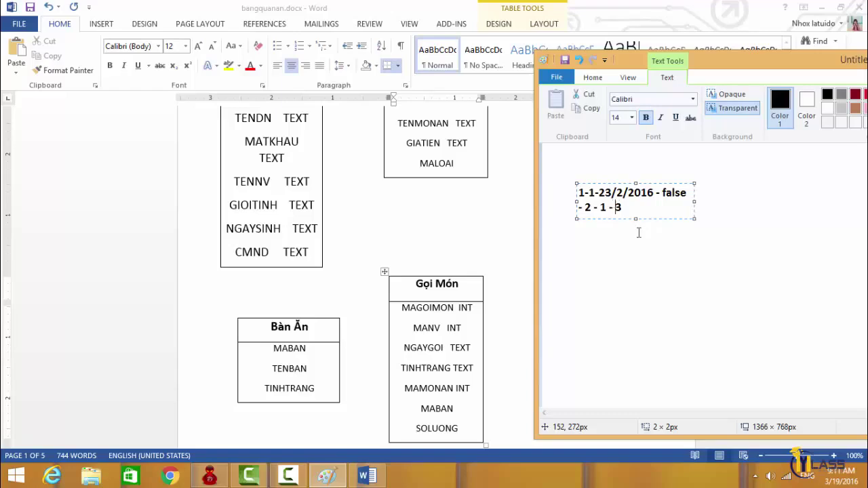
{"action": "key", "text": "ctrl+a"}
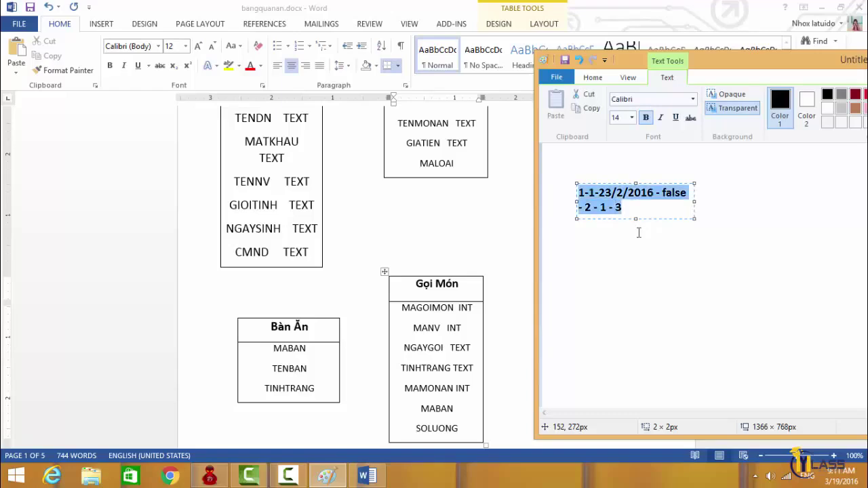
{"action": "key", "text": "ctrl+c"}
{"action": "key", "text": "Right"}
Step: Paste a copy of the record below the first and change its last values to 1 - 1 - 2
{"action": "key", "text": "Return"}
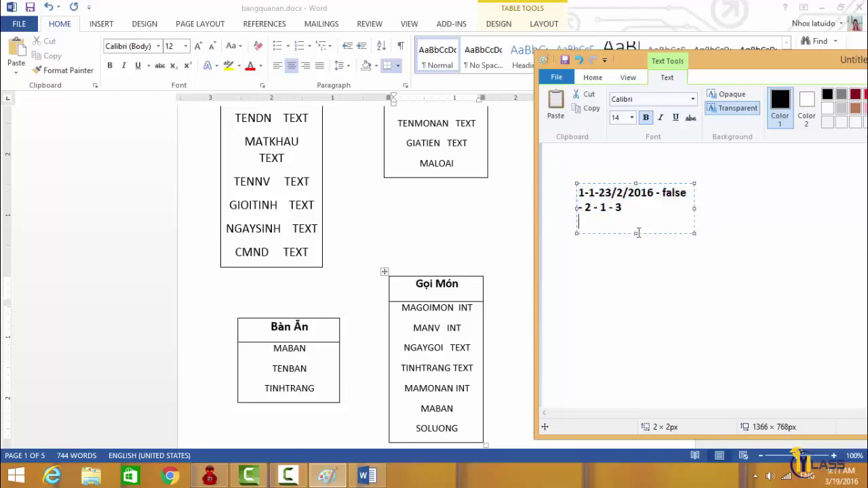
{"action": "key", "text": "Return"}
{"action": "key", "text": "ctrl+v"}
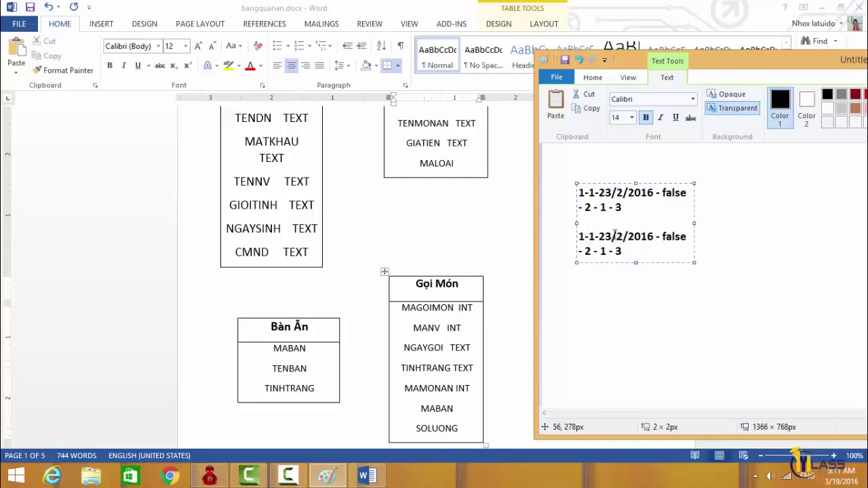
{"action": "left_click", "coordinate": [586, 236]}
{"action": "left_click", "coordinate": [611, 236]}
{"action": "key", "text": "shift+Right"}
{"action": "type", "text": "1"}
{"action": "key", "text": "Right"}
{"action": "key", "text": "Right"}
{"action": "key", "text": "Right"}
{"action": "key", "text": "Right"}
{"action": "key", "text": "Right"}
{"action": "key", "text": "Right"}
{"action": "key", "text": "Right"}
{"action": "key", "text": "Right"}
{"action": "key", "text": "BackSpace"}
{"action": "type", "text": "2"}
{"action": "left_click", "coordinate": [585, 236]}
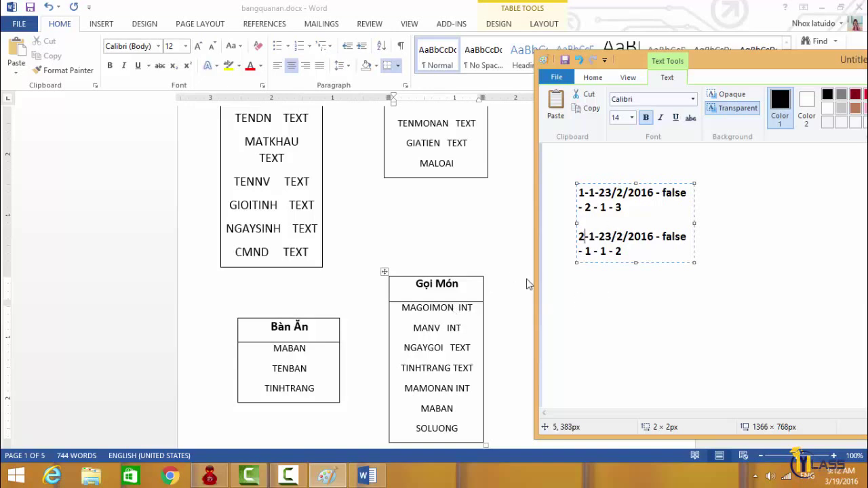
Step: Draw a new table box with Draw Table below the Gọi Món table
{"action": "left_click", "coordinate": [504, 262]}
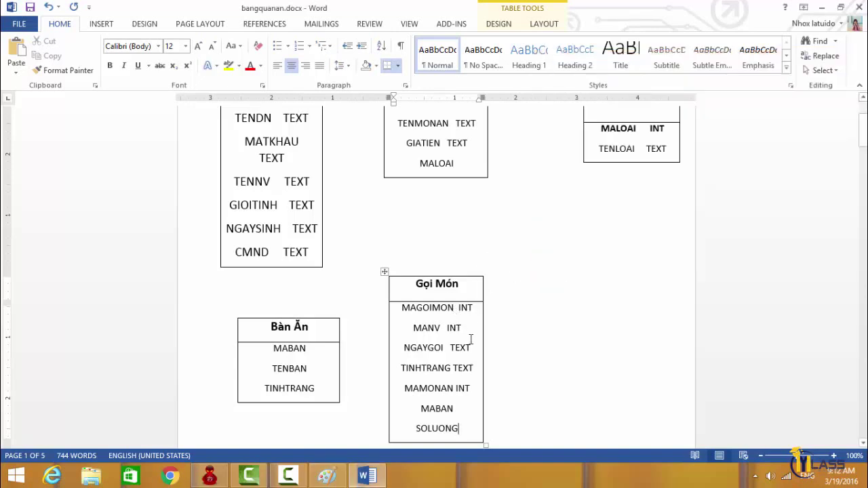
{"action": "left_click", "coordinate": [108, 24]}
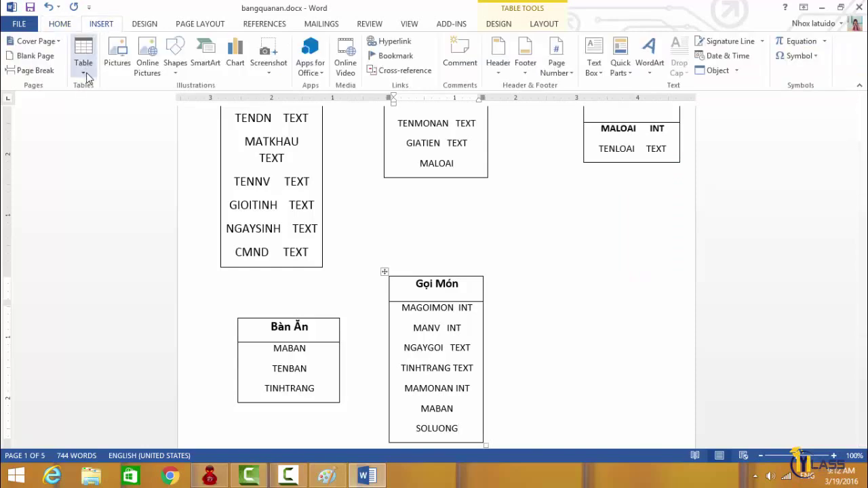
{"action": "left_click", "coordinate": [85, 71]}
{"action": "left_click", "coordinate": [99, 215]}
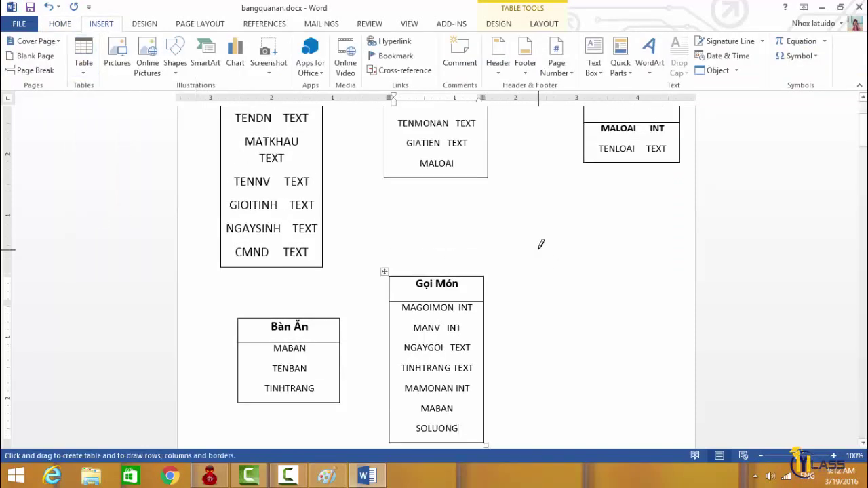
{"action": "left_click_drag", "start_coordinate": [539, 242], "coordinate": [621, 382]}
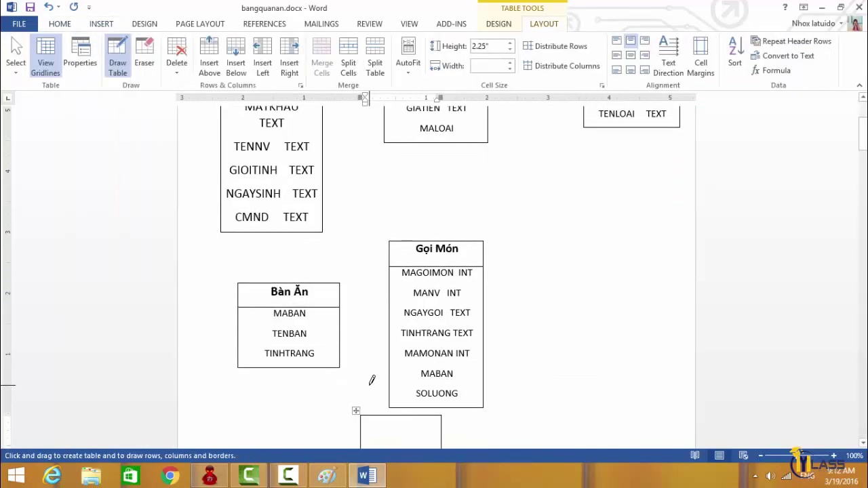
{"action": "scroll", "coordinate": [366, 378], "scroll_direction": "down", "scroll_amount": 1}
{"action": "key", "text": "ctrl+z"}
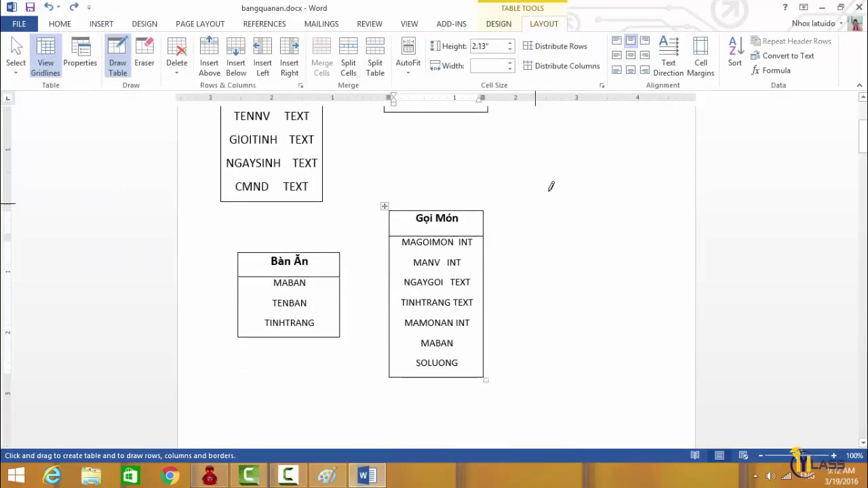
{"action": "left_click_drag", "start_coordinate": [549, 192], "coordinate": [682, 279]}
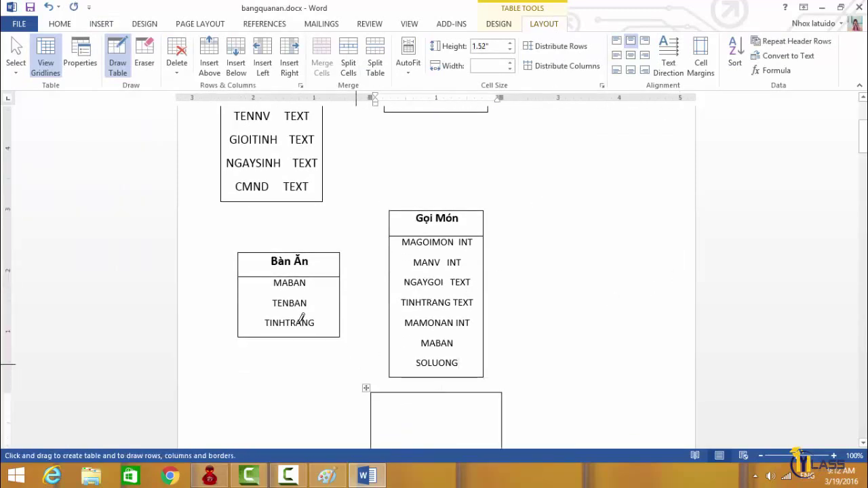
{"action": "left_click", "coordinate": [17, 30]}
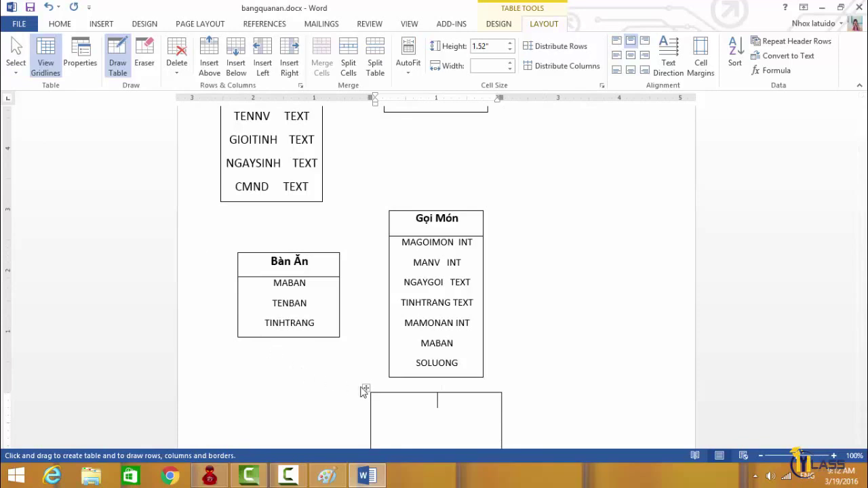
{"action": "left_click", "coordinate": [25, 20]}
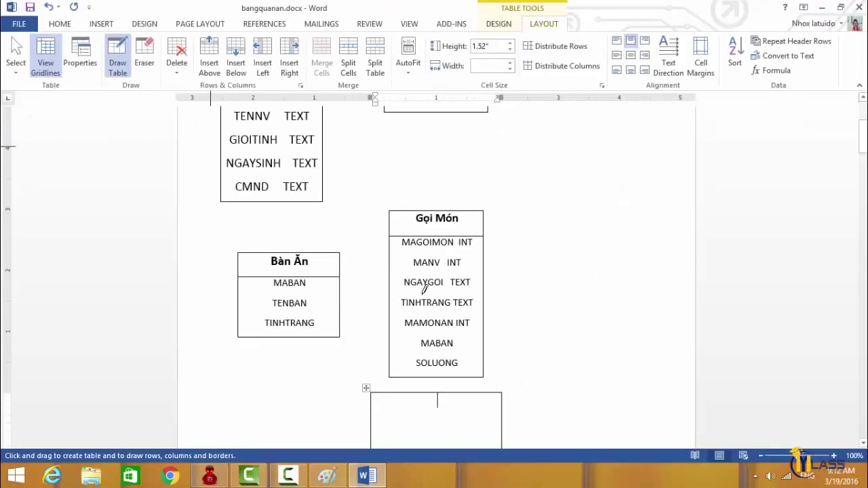
Step: Add a divider line splitting the empty table into header and body rows
{"action": "left_click", "coordinate": [441, 329]}
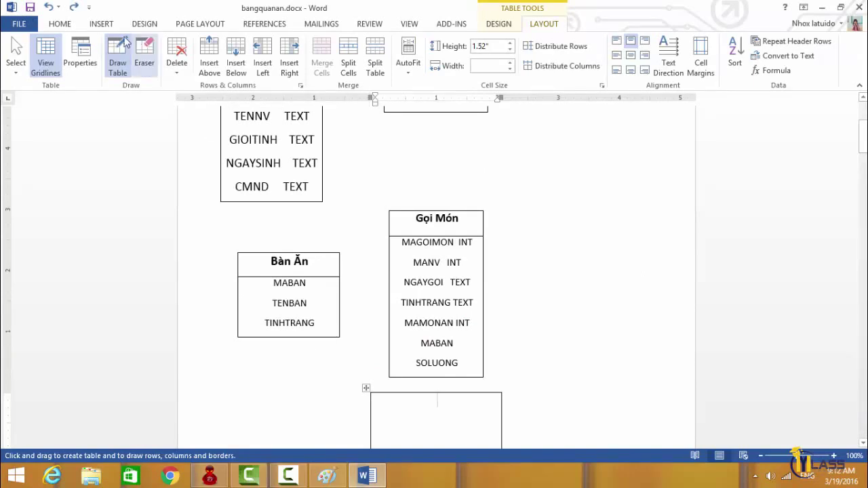
{"action": "left_click", "coordinate": [344, 379]}
{"action": "left_click_drag", "start_coordinate": [368, 386], "coordinate": [401, 362]}
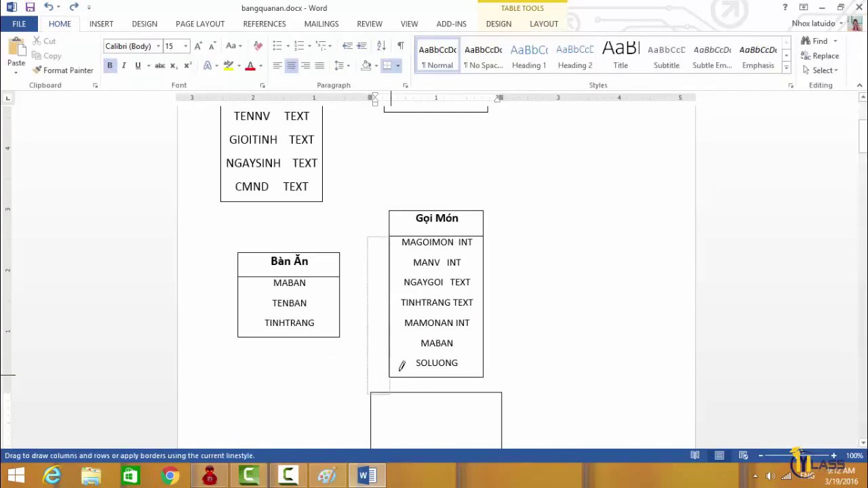
{"action": "left_click_drag", "start_coordinate": [386, 418], "coordinate": [498, 418]}
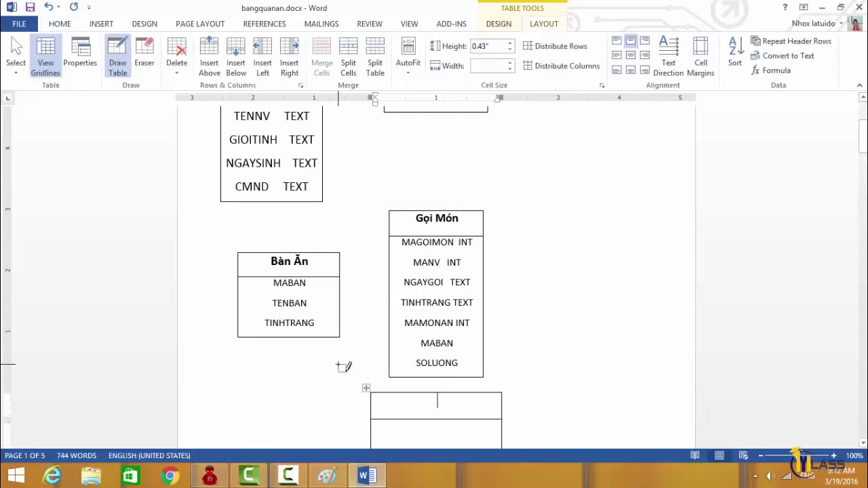
Step: Move the new table up beside Gọi Món and the Bàn Ăn table
{"action": "left_click_drag", "start_coordinate": [365, 388], "coordinate": [537, 193]}
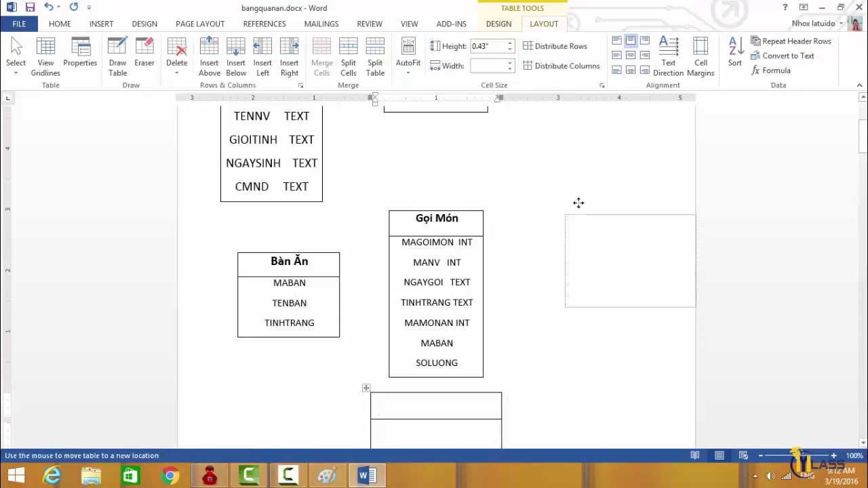
{"action": "scroll", "coordinate": [537, 192], "scroll_direction": "down", "scroll_amount": 5}
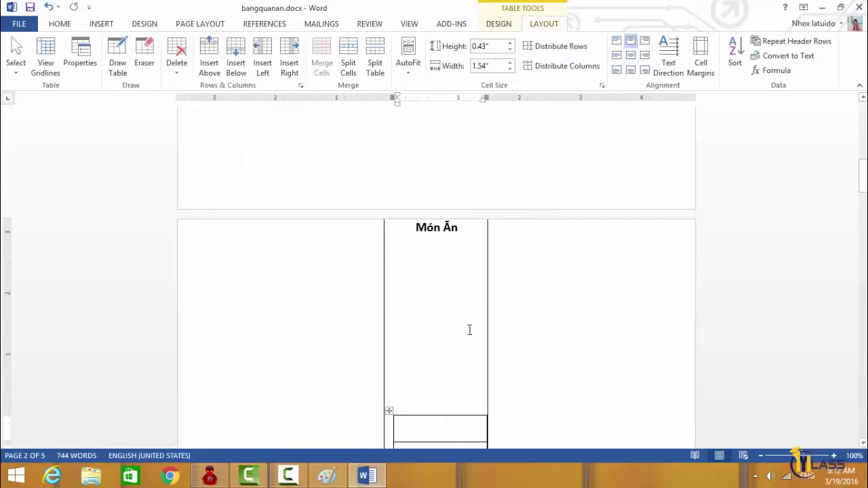
{"action": "left_click_drag", "start_coordinate": [389, 411], "coordinate": [566, 115]}
{"action": "scroll", "coordinate": [548, 253], "scroll_direction": "up", "scroll_amount": 4}
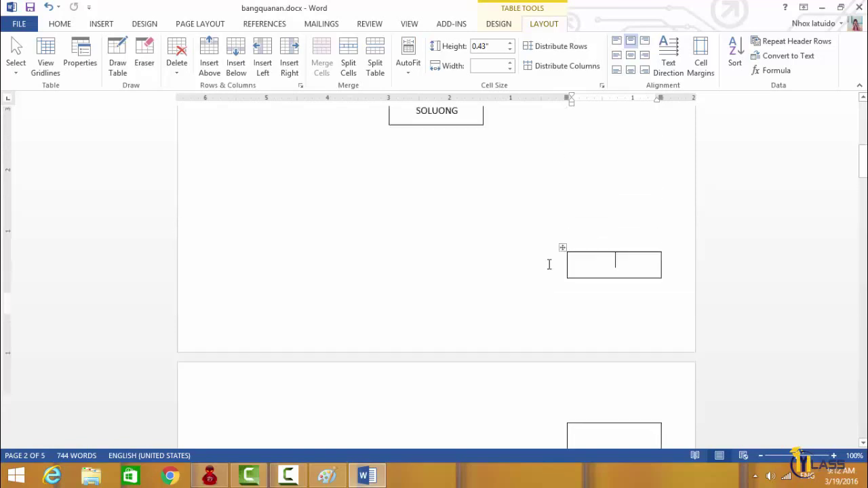
{"action": "scroll", "coordinate": [548, 263], "scroll_direction": "up", "scroll_amount": 2}
{"action": "left_click_drag", "start_coordinate": [560, 282], "coordinate": [555, 192]}
{"action": "scroll", "coordinate": [556, 223], "scroll_direction": "up", "scroll_amount": 3}
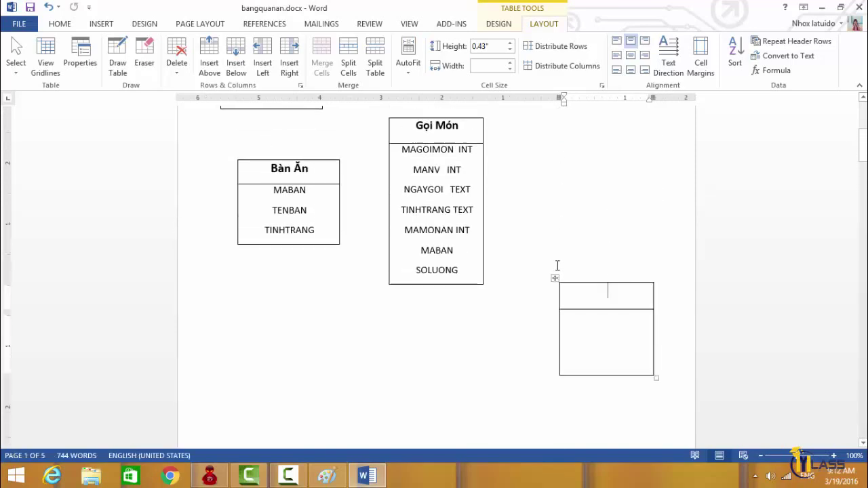
{"action": "left_click_drag", "start_coordinate": [555, 282], "coordinate": [557, 160]}
{"action": "scroll", "coordinate": [558, 203], "scroll_direction": "up", "scroll_amount": 3}
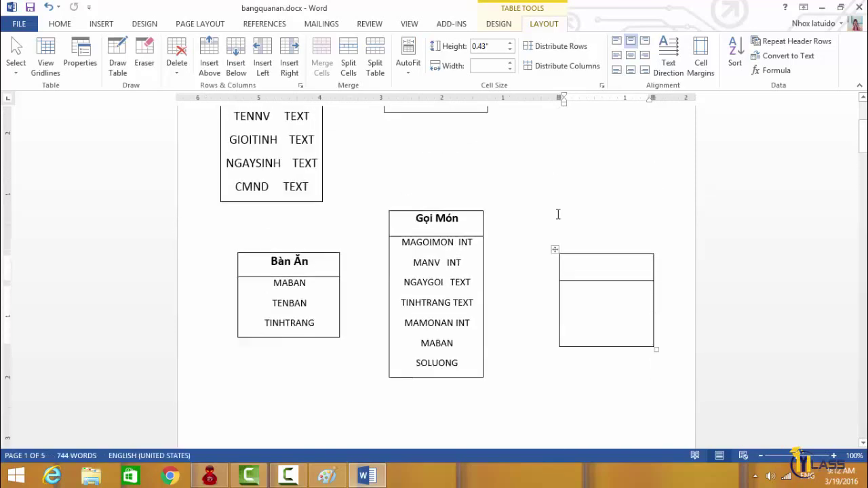
{"action": "left_click_drag", "start_coordinate": [555, 251], "coordinate": [553, 214]}
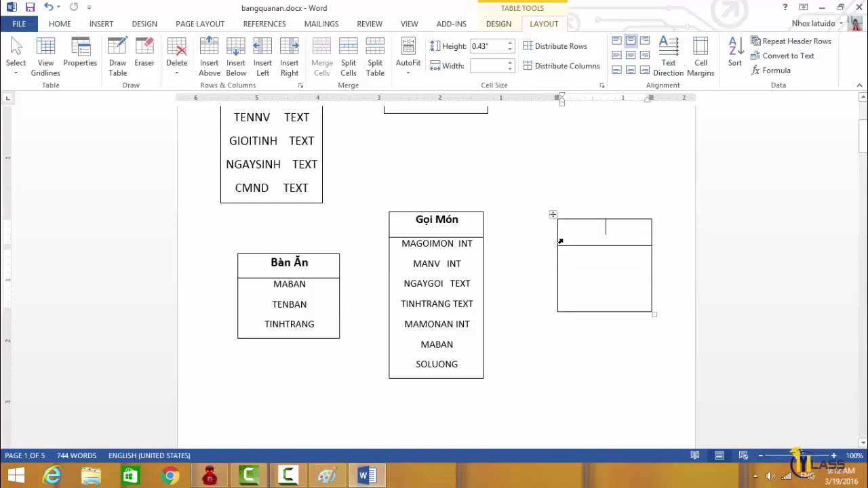
Step: Title the table 'Chi Tiết Gọi Món' with correct capitals and widen it to one line
{"action": "type", "text": "CHITIETGOI"}
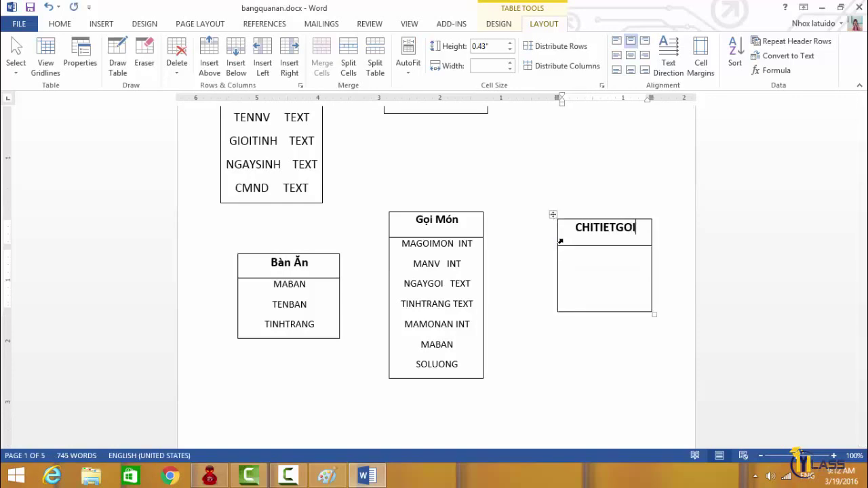
{"action": "key", "text": "BackSpace"}
{"action": "key", "text": "BackSpace"}
{"action": "key", "text": "BackSpace"}
{"action": "key", "text": "BackSpace"}
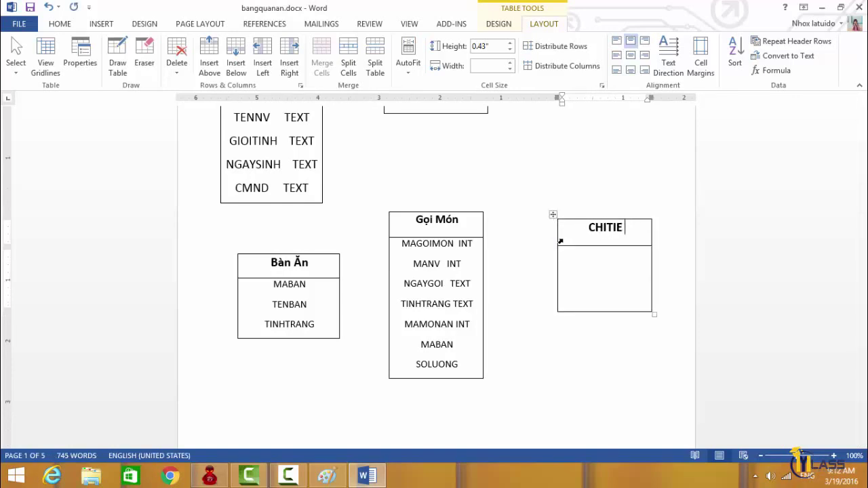
{"action": "key", "text": "BackSpace"}
{"action": "key", "text": "BackSpace"}
{"action": "key", "text": "BackSpace"}
{"action": "key", "text": "BackSpace"}
{"action": "key", "text": "BackSpace"}
{"action": "type", "text": "hi tiế"}
{"action": "type", "text": "t gọi "}
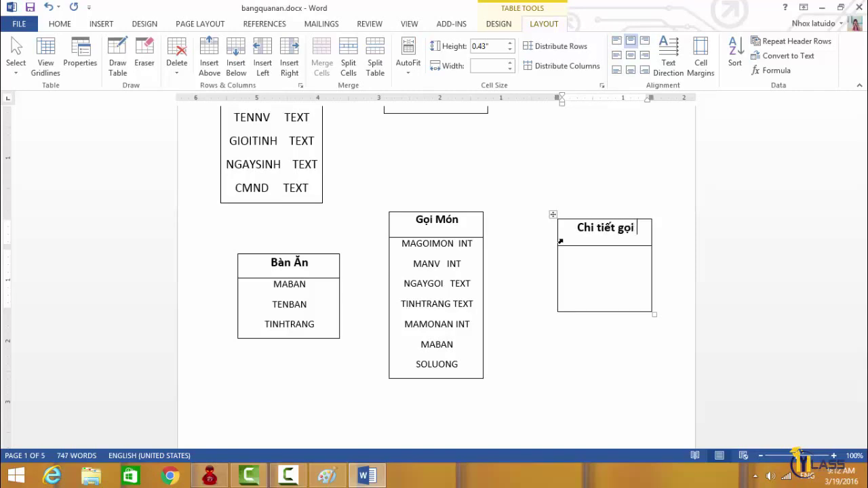
{"action": "type", "text": "món"}
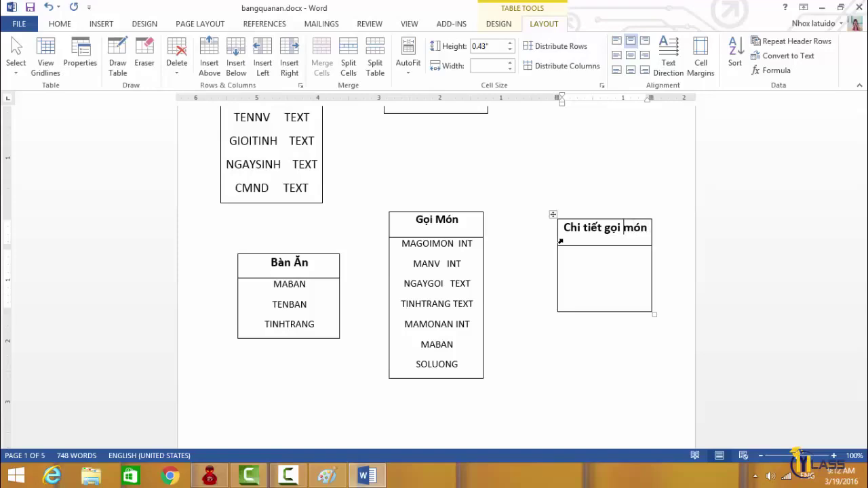
{"action": "key", "text": "Delete"}
{"action": "type", "text": "M"}
{"action": "key", "text": "Left"}
{"action": "key", "text": "Left"}
{"action": "key", "text": "Left"}
{"action": "key", "text": "BackSpace"}
{"action": "type", "text": "G"}
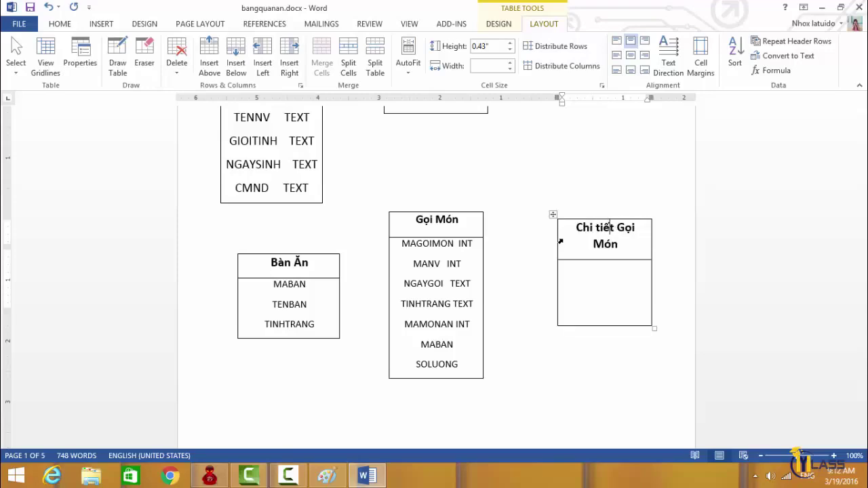
{"action": "key", "text": "Left"}
{"action": "key", "text": "Left"}
{"action": "key", "text": "BackSpace"}
{"action": "type", "text": "T"}
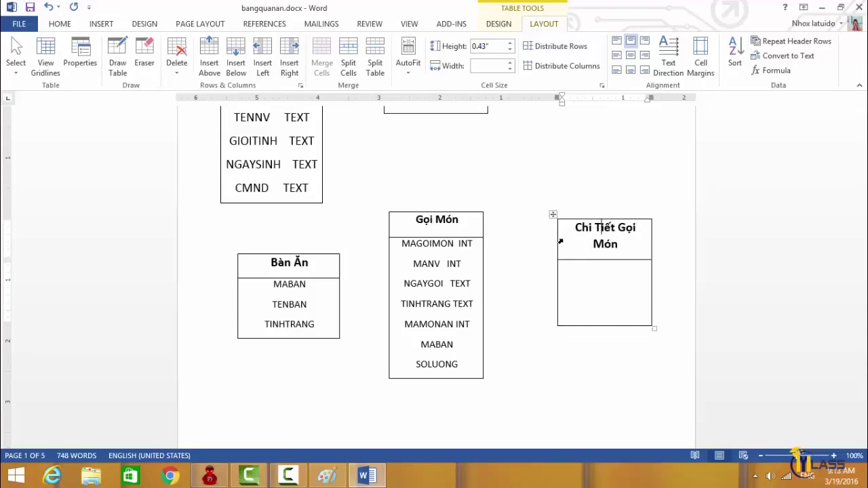
{"action": "mouse_move", "coordinate": [554, 258]}
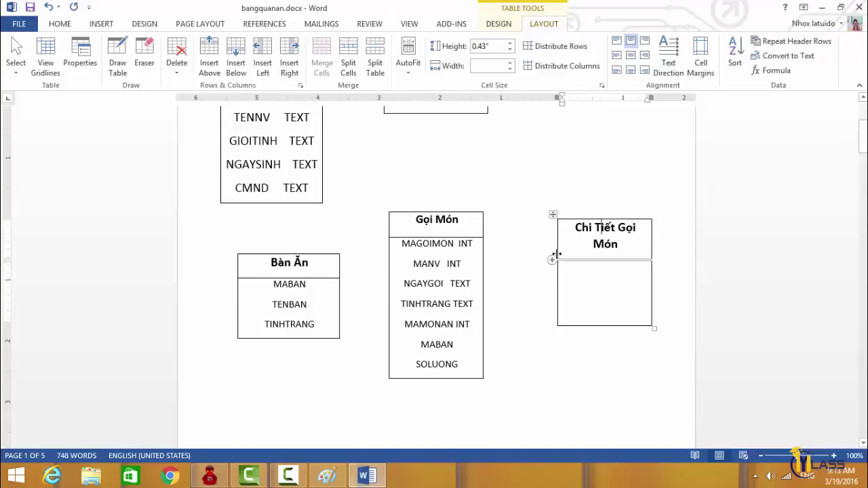
{"action": "left_click_drag", "start_coordinate": [556, 253], "coordinate": [531, 253]}
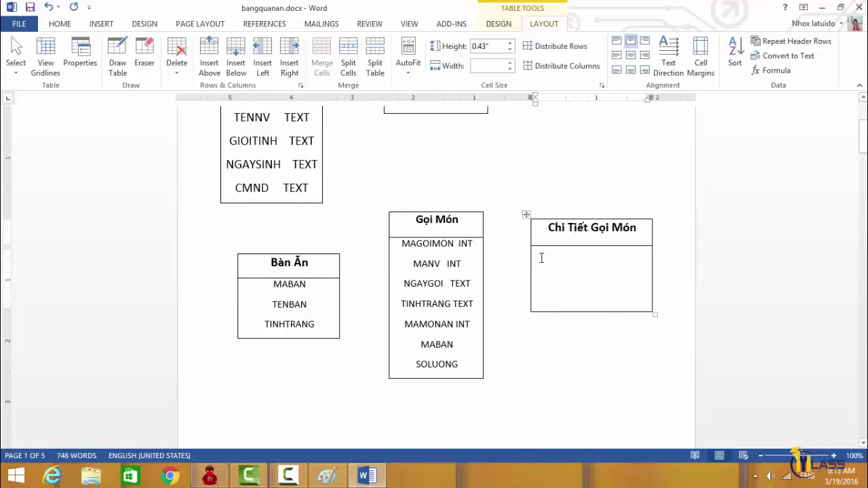
Step: Enter MAGOIMON INT as the first field of Chi Tiết Gọi Món
{"action": "left_click", "coordinate": [542, 258]}
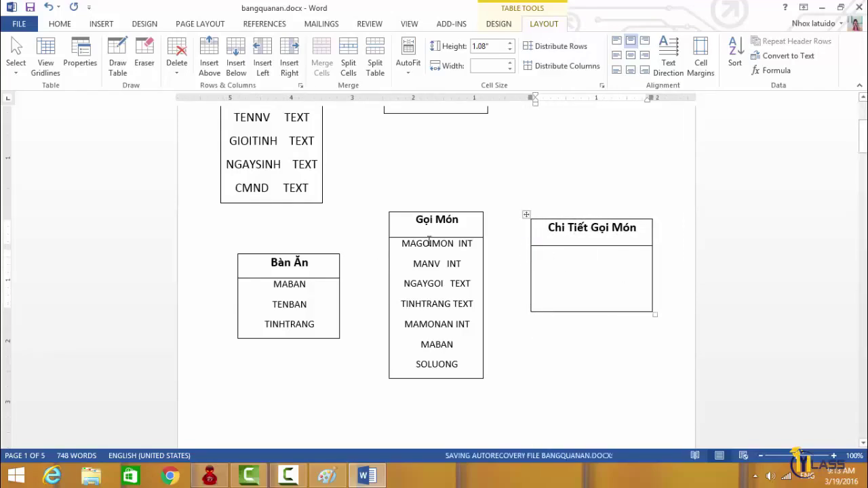
{"action": "type", "text": "MAGO"}
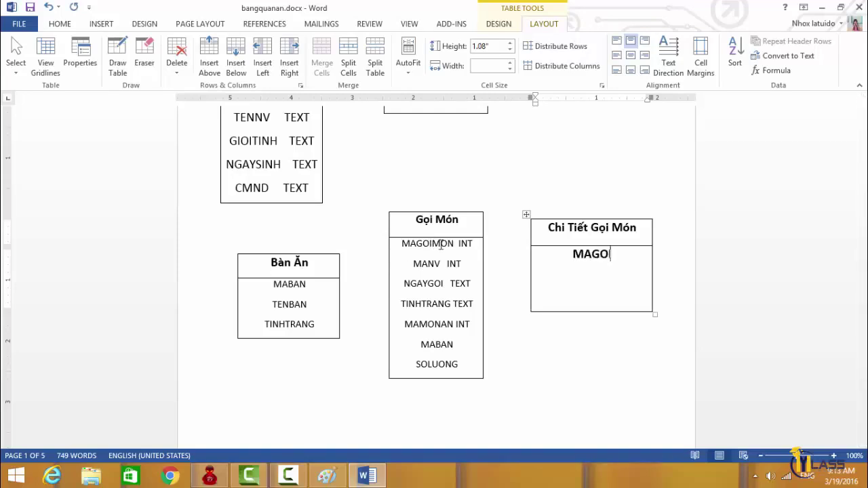
{"action": "key", "text": "BackSpace"}
{"action": "key", "text": "BackSpace"}
{"action": "key", "text": "BackSpace"}
{"action": "key", "text": "BackSpace"}
{"action": "type", "text": "<"}
{"action": "key", "text": "BackSpace"}
{"action": "type", "text": "MAGOIM"}
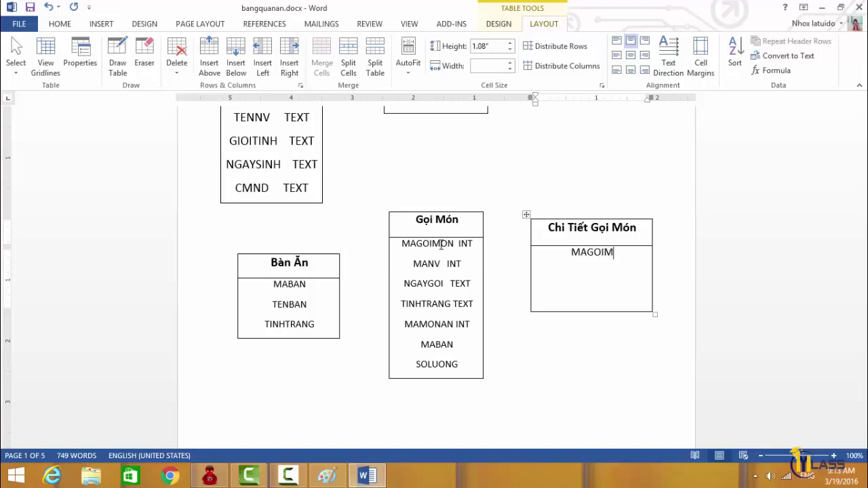
{"action": "type", "text": "ON  INT"}
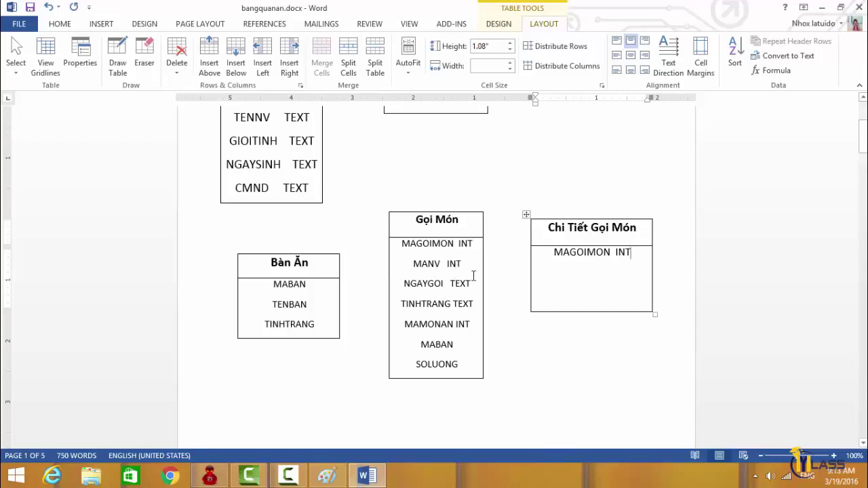
{"action": "scroll", "coordinate": [473, 274], "scroll_direction": "down", "scroll_amount": 1}
Step: Add MAMONAN INT and SOLUONG lines, then select SOLUONG in Gọi Món
{"action": "key", "text": "Return"}
{"action": "type", "text": "M"}
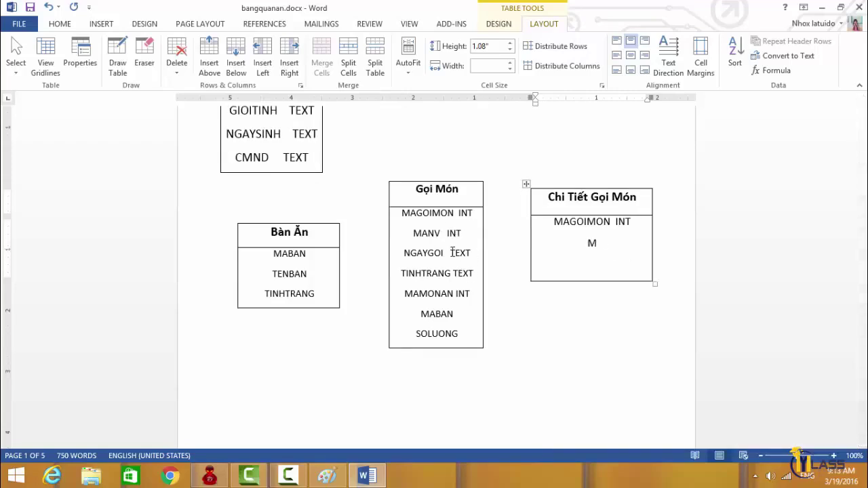
{"action": "type", "text": "AMON"}
{"action": "type", "text": "AN"}
{"action": "type", "text": " TE"}
{"action": "key", "text": "BackSpace"}
{"action": "key", "text": "BackSpace"}
{"action": "type", "text": "INT"}
{"action": "key", "text": "Return"}
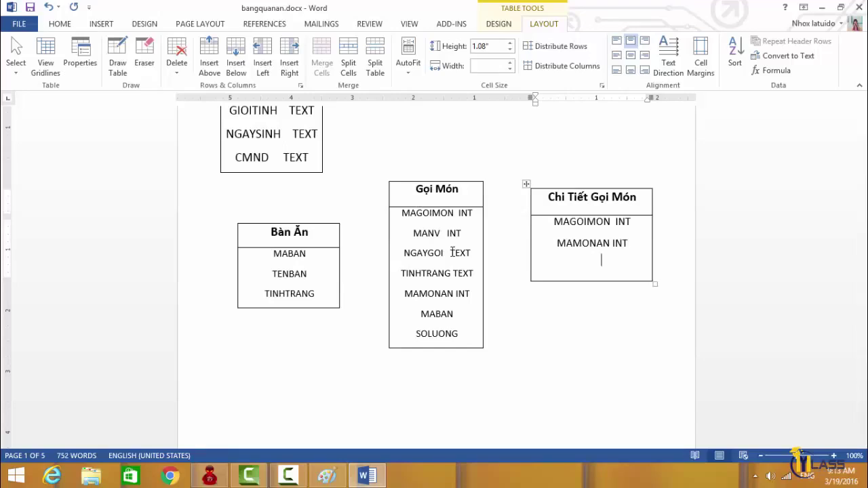
{"action": "type", "text": "SOLUONG"}
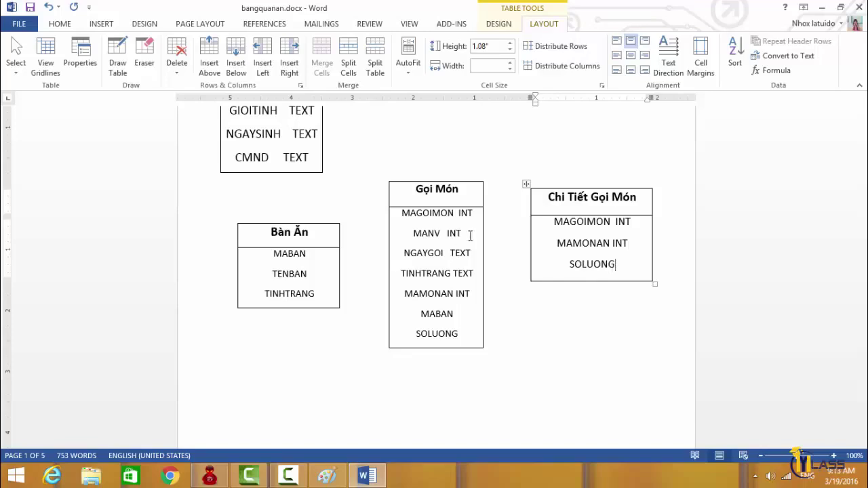
{"action": "left_click_drag", "start_coordinate": [461, 334], "coordinate": [420, 335]}
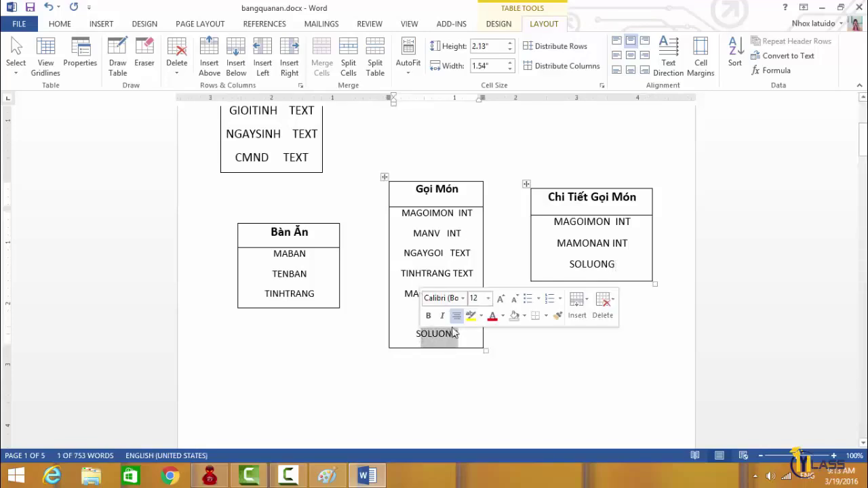
Step: Delete SOLUONG and MAMONAN INT from the Gọi Món table
{"action": "key", "text": "BackSpace"}
{"action": "key", "text": "BackSpace"}
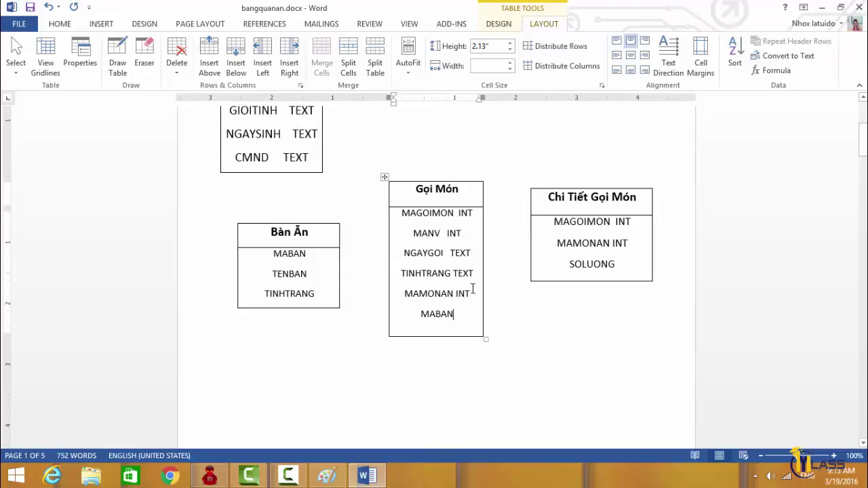
{"action": "left_click_drag", "start_coordinate": [472, 289], "coordinate": [412, 294]}
{"action": "key", "text": "BackSpace"}
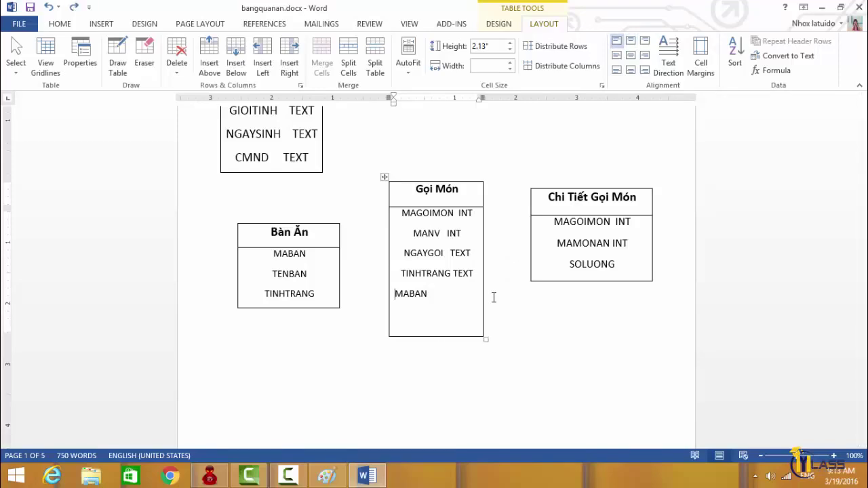
Step: Centre MABAN, complete it as MABAN INT, and shorten the Gọi Món table
{"action": "key", "text": "ctrl+e"}
{"action": "left_click", "coordinate": [469, 292]}
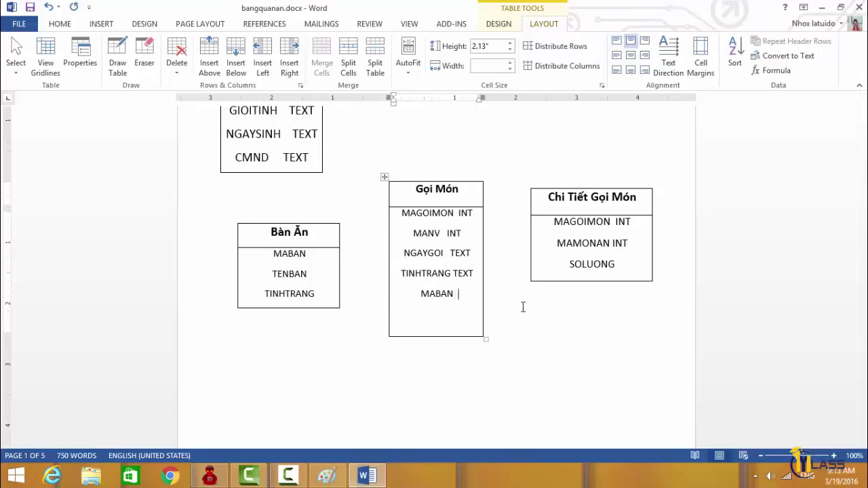
{"action": "type", "text": "INT"}
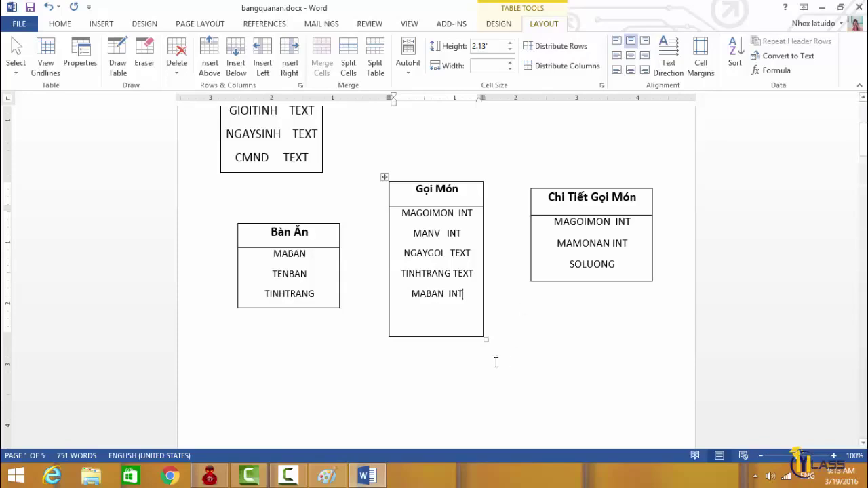
{"action": "left_click_drag", "start_coordinate": [440, 335], "coordinate": [439, 309]}
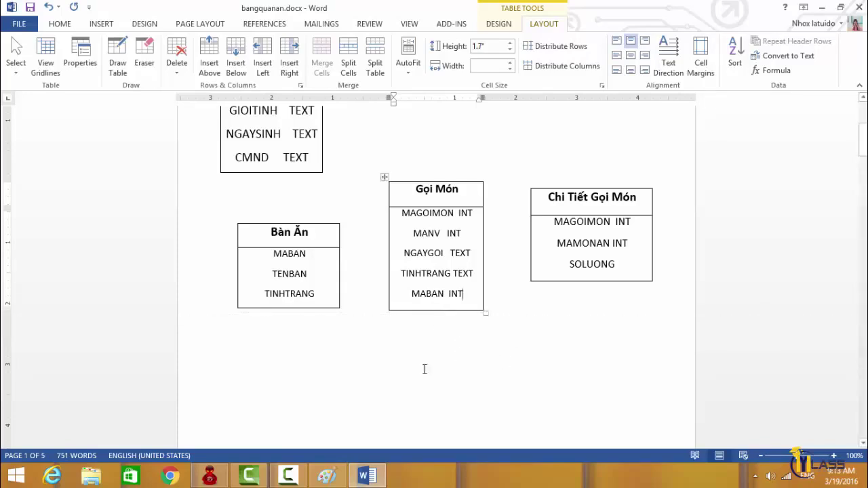
Step: In Paint, add the sample row '1 - 1 - 24/3/2016 - false - 1' below the existing records
{"action": "left_click", "coordinate": [327, 476]}
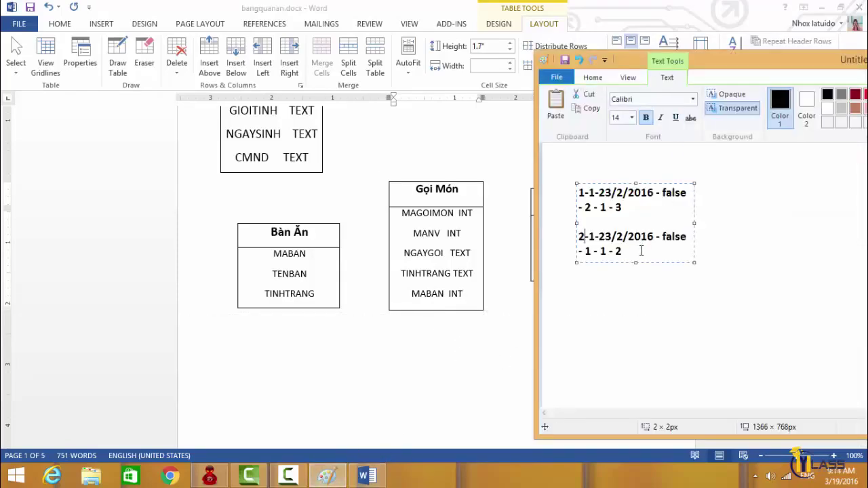
{"action": "left_click_drag", "start_coordinate": [714, 68], "coordinate": [748, 64]}
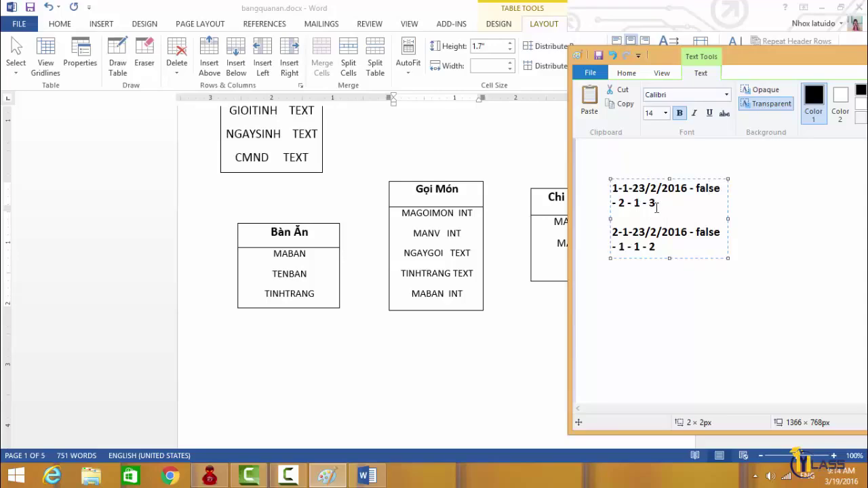
{"action": "left_click", "coordinate": [623, 203]}
{"action": "left_click", "coordinate": [629, 314]}
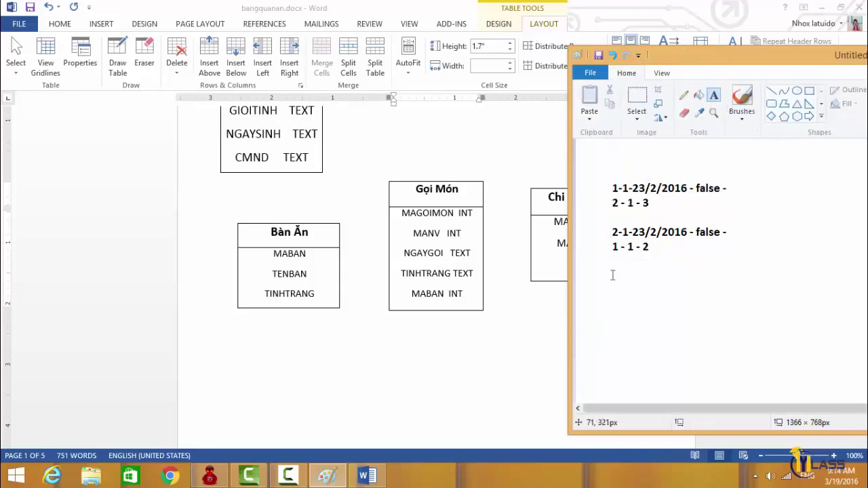
{"action": "left_click", "coordinate": [610, 299]}
{"action": "left_click", "coordinate": [610, 299]}
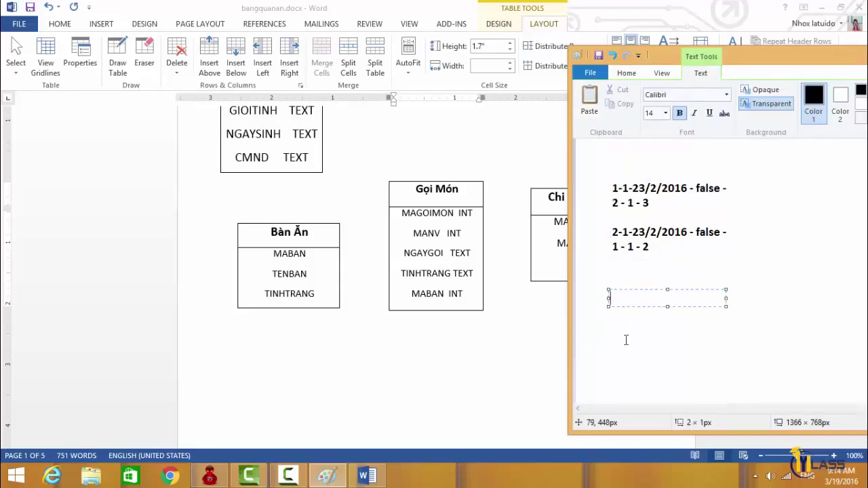
{"action": "type", "text": "1"}
{"action": "type", "text": "1 "}
{"action": "type", "text": "24"}
{"action": "type", "text": "/4"}
{"action": "type", "text": "/"}
{"action": "type", "text": "201"}
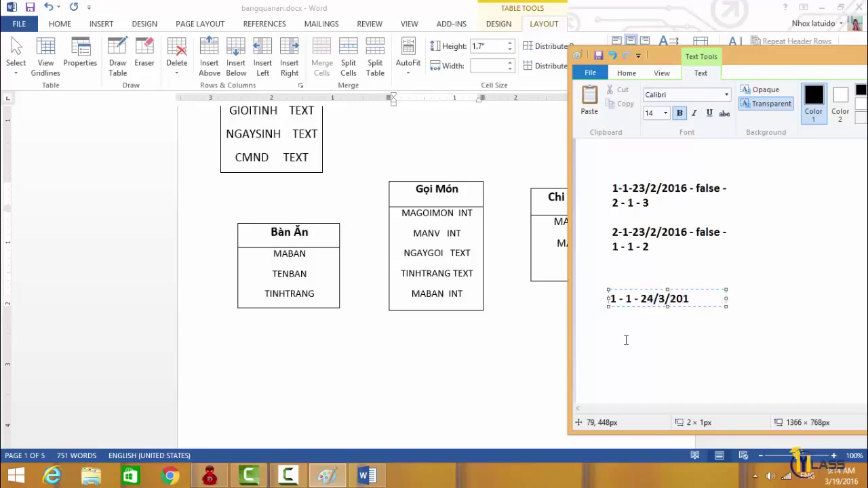
{"action": "type", "text": "6"}
{"action": "type", "text": "lse"}
{"action": "key", "text": "BackSpace"}
{"action": "key", "text": "BackSpace"}
{"action": "key", "text": "BackSpace"}
{"action": "type", "text": "lse -"}
{"action": "type", "text": " 1"}
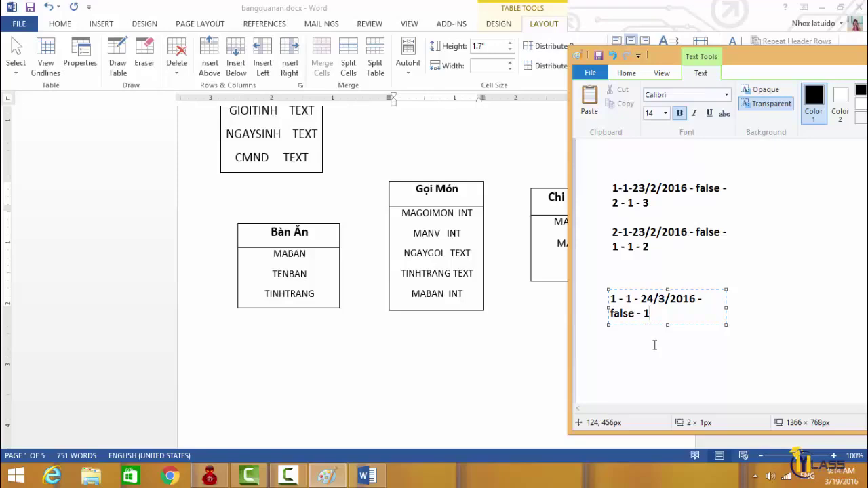
{"action": "left_click", "coordinate": [654, 345]}
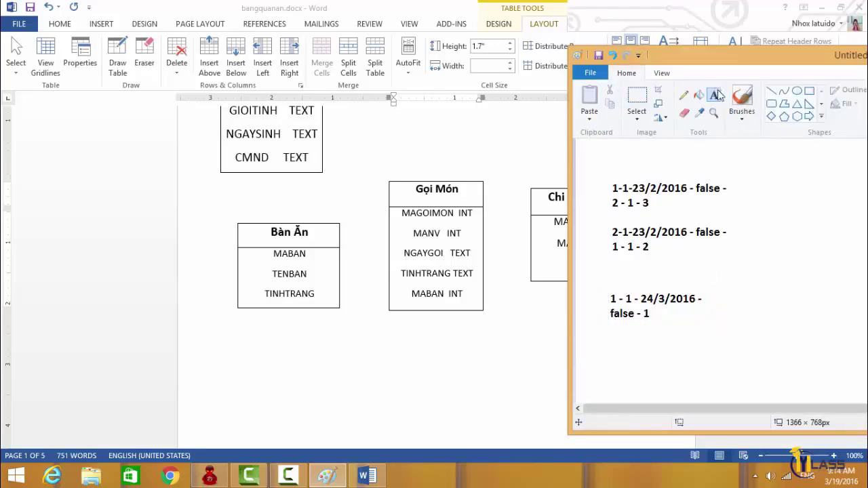
Step: Type sample lines 1 - 1 - 4, 1 - 2 - 3 and 1 - 4 - 5 right of the third row
{"action": "left_click_drag", "start_coordinate": [737, 57], "coordinate": [764, 61]}
{"action": "left_click", "coordinate": [778, 288]}
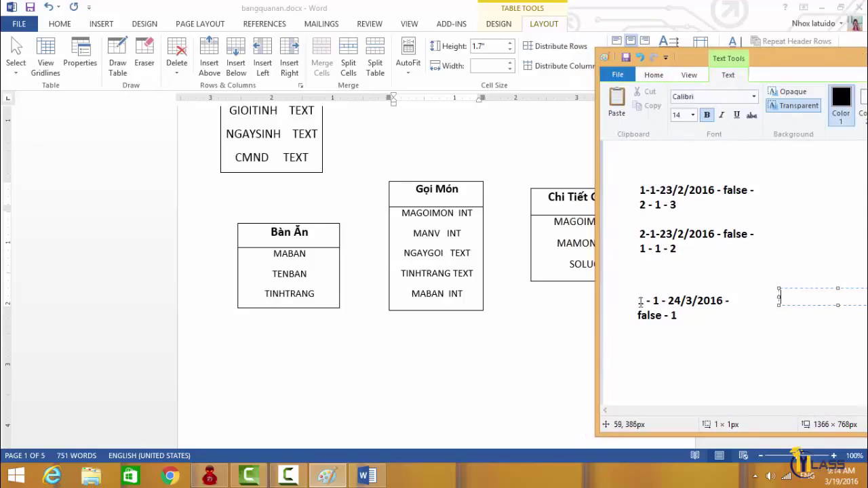
{"action": "type", "text": "1 - 1 -"}
{"action": "type", "text": "4"}
{"action": "key", "text": "Return"}
{"action": "type", "text": "1"}
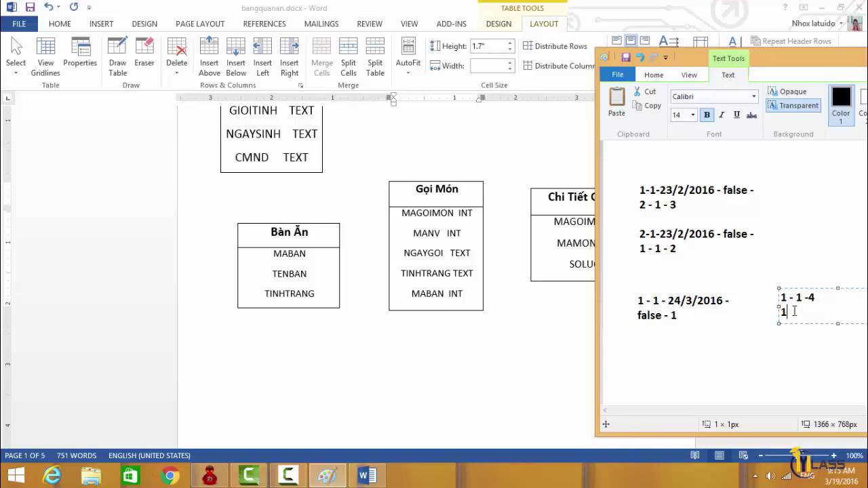
{"action": "type", "text": "-"}
{"action": "type", "text": " 2 "}
{"action": "type", "text": "- 3"}
{"action": "key", "text": "Return"}
{"action": "type", "text": "1 - 4 - 5"}
{"action": "left_click_drag", "start_coordinate": [638, 298], "coordinate": [680, 319]}
{"action": "left_click", "coordinate": [671, 336]}
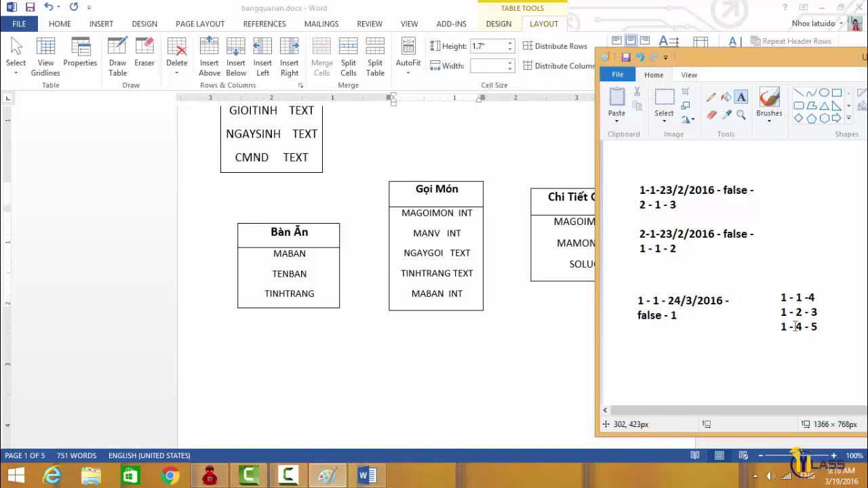
Step: Draw an arrow from MANV in Nhân Viên to MANV in Gọi Món
{"action": "left_click", "coordinate": [500, 269]}
{"action": "scroll", "coordinate": [498, 268], "scroll_direction": "up", "scroll_amount": 2}
{"action": "scroll", "coordinate": [496, 263], "scroll_direction": "up", "scroll_amount": 3}
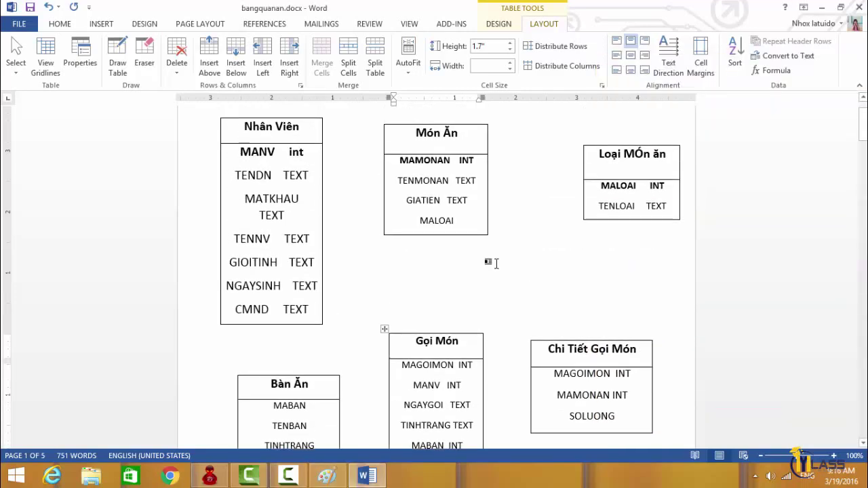
{"action": "left_click", "coordinate": [105, 24]}
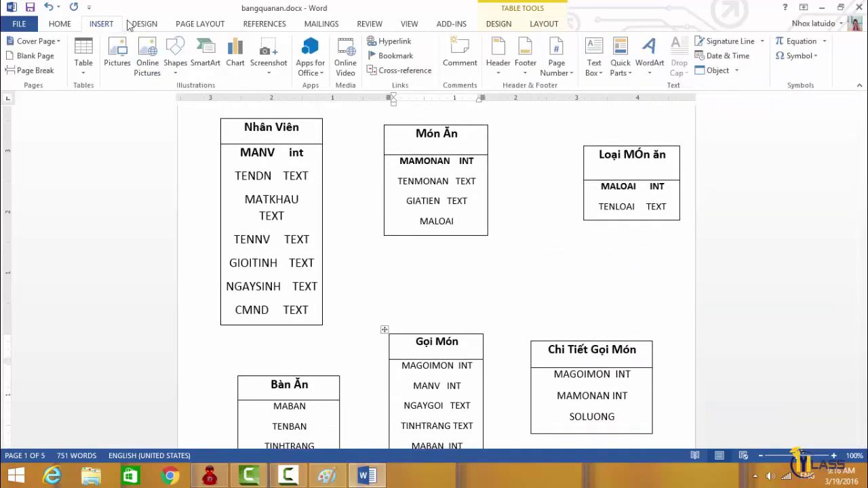
{"action": "left_click", "coordinate": [132, 24]}
{"action": "left_click", "coordinate": [114, 24]}
{"action": "left_click", "coordinate": [175, 61]}
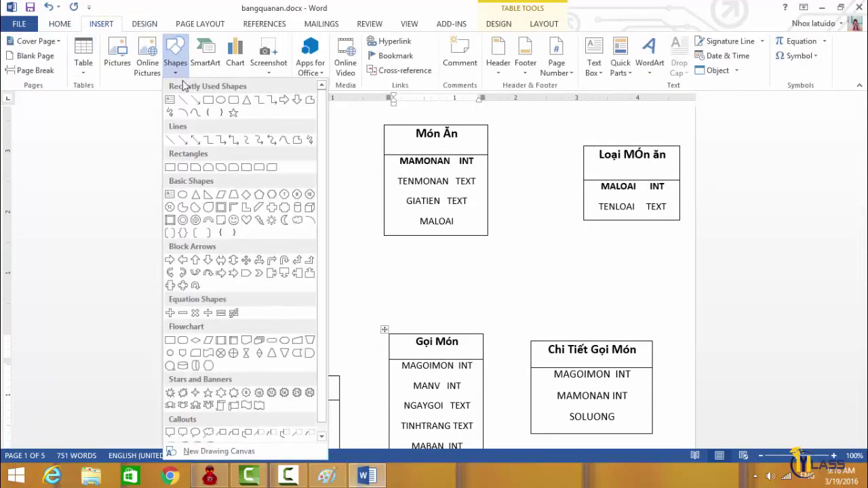
{"action": "left_click", "coordinate": [183, 99]}
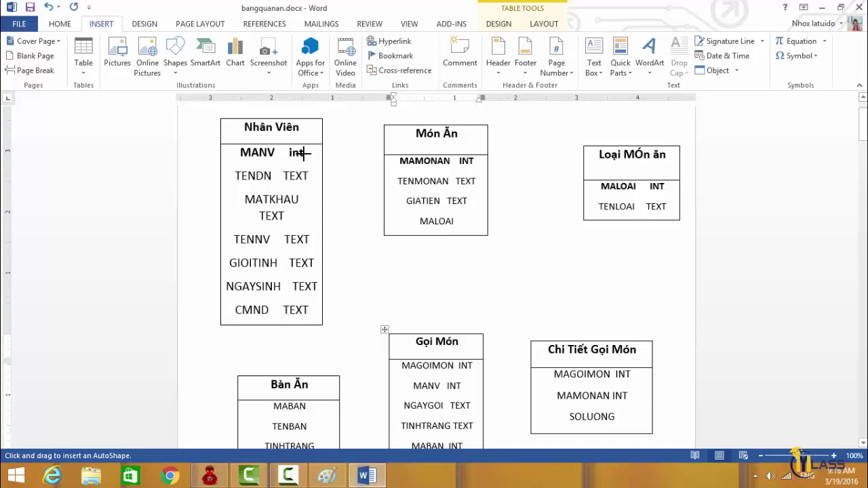
{"action": "left_click_drag", "start_coordinate": [303, 153], "coordinate": [407, 384]}
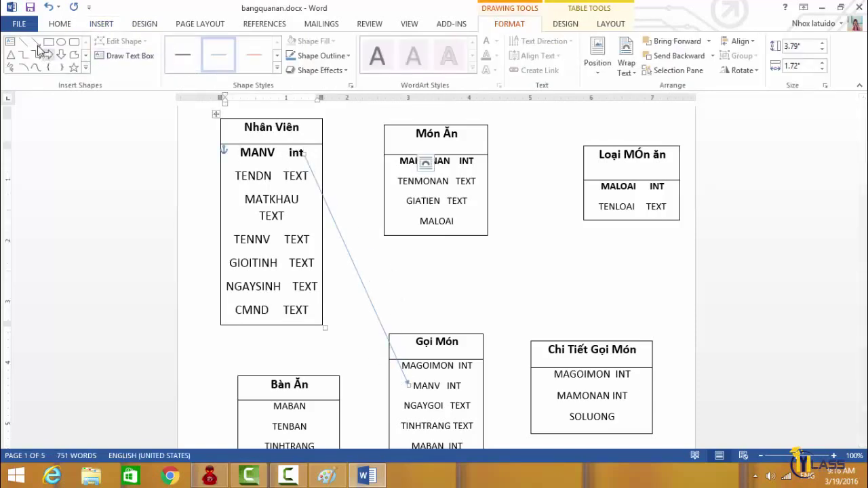
Step: Add arrows linking MAMONAN, MAGOIMON, MALOAI and MABAN, then select Bàn Ăn's MABAN
{"action": "left_click", "coordinate": [36, 42]}
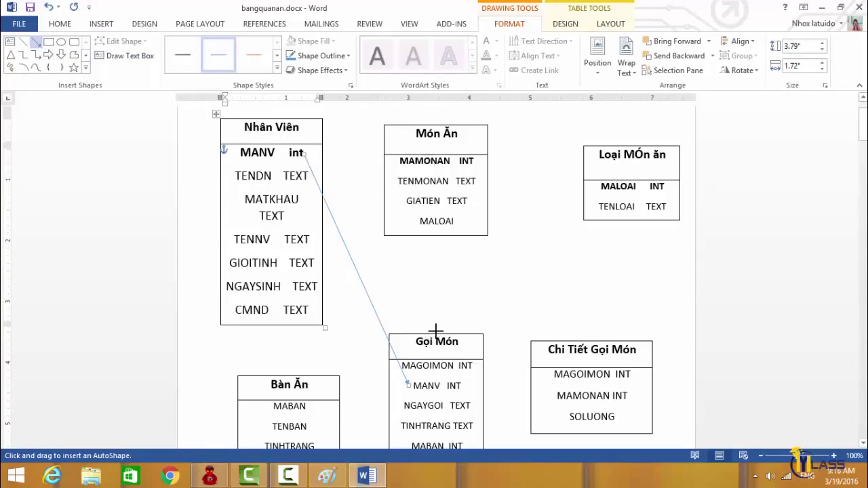
{"action": "scroll", "coordinate": [436, 331], "scroll_direction": "down", "scroll_amount": 1}
{"action": "left_click_drag", "start_coordinate": [461, 136], "coordinate": [552, 370]}
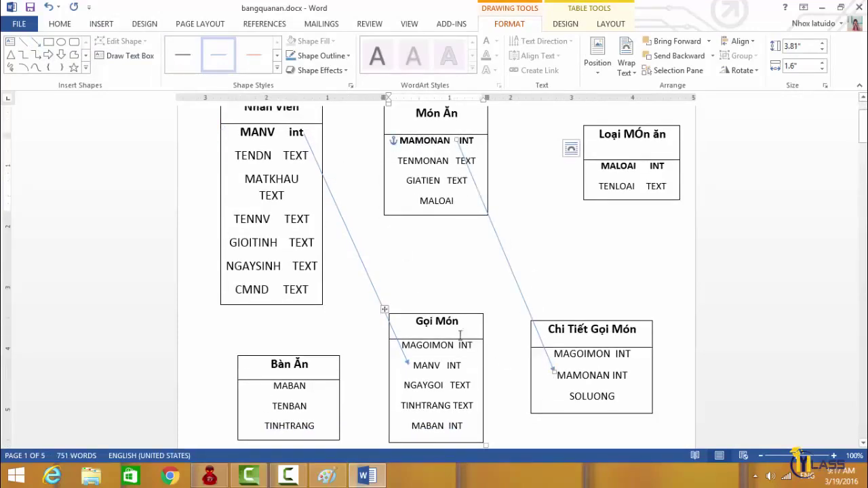
{"action": "left_click", "coordinate": [36, 43]}
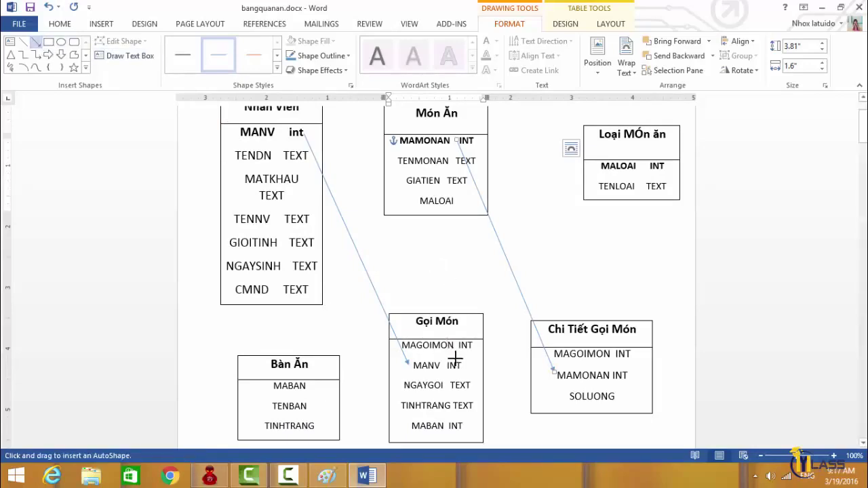
{"action": "left_click_drag", "start_coordinate": [473, 345], "coordinate": [552, 353]}
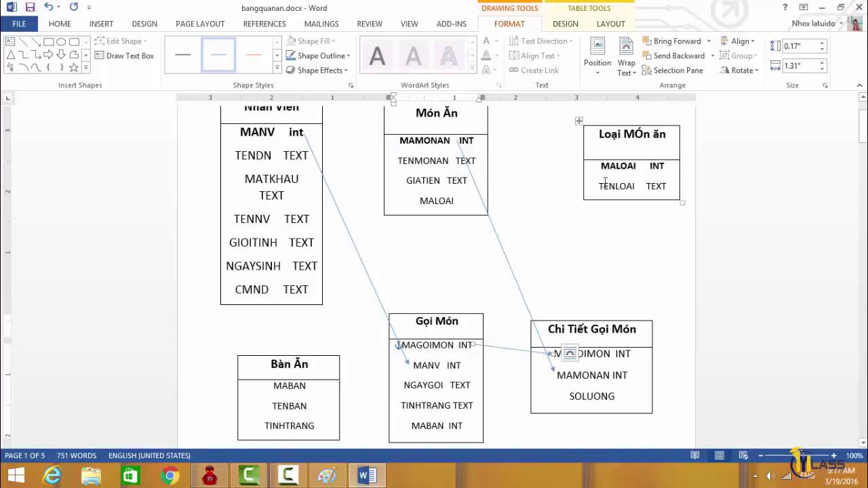
{"action": "left_click", "coordinate": [36, 42]}
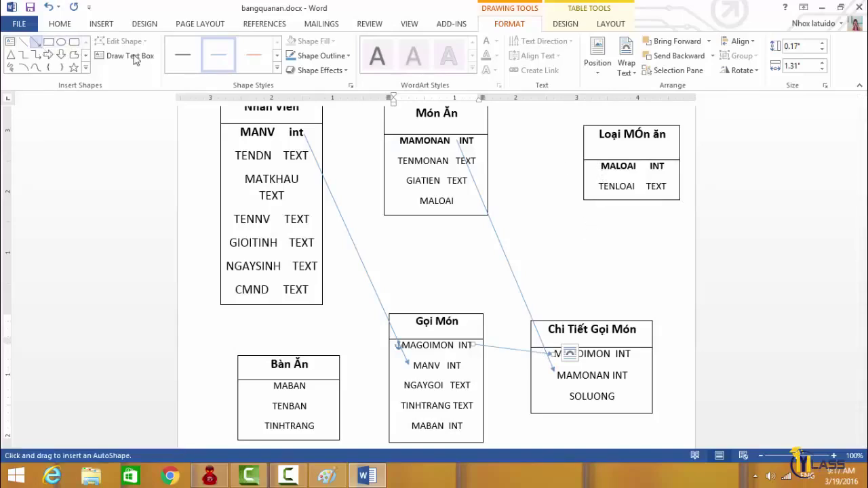
{"action": "left_click_drag", "start_coordinate": [595, 166], "coordinate": [462, 200]}
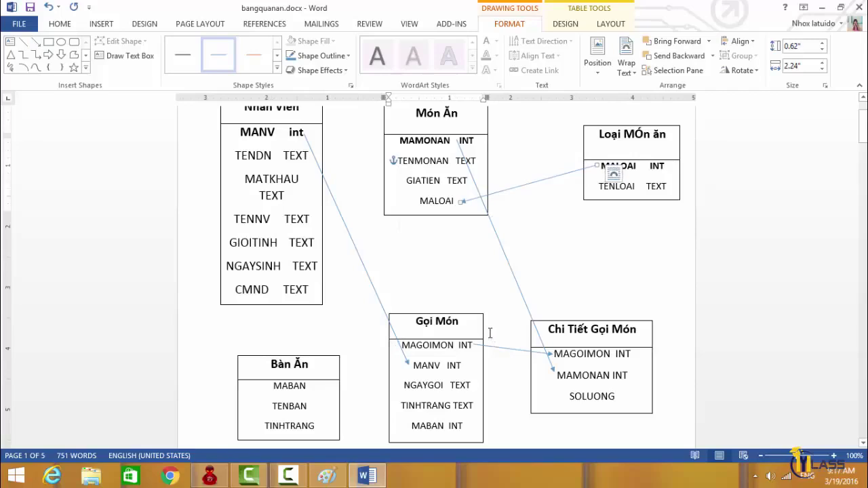
{"action": "left_click", "coordinate": [36, 42]}
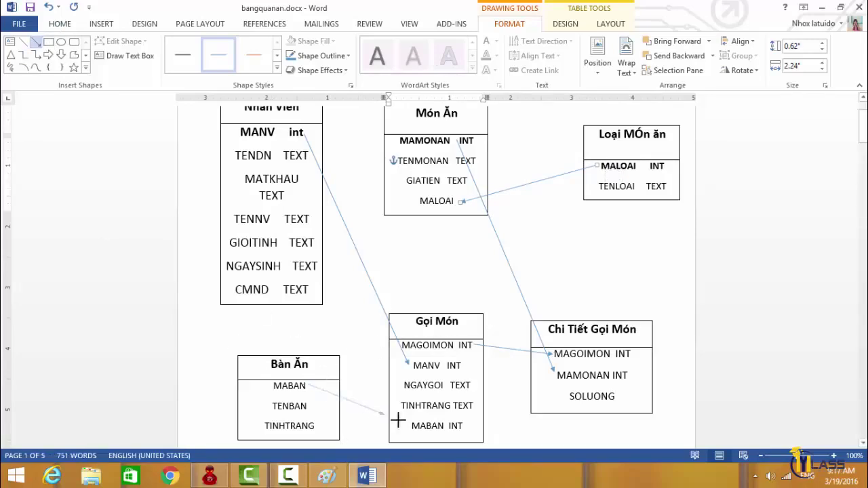
{"action": "left_click_drag", "start_coordinate": [308, 385], "coordinate": [405, 333]}
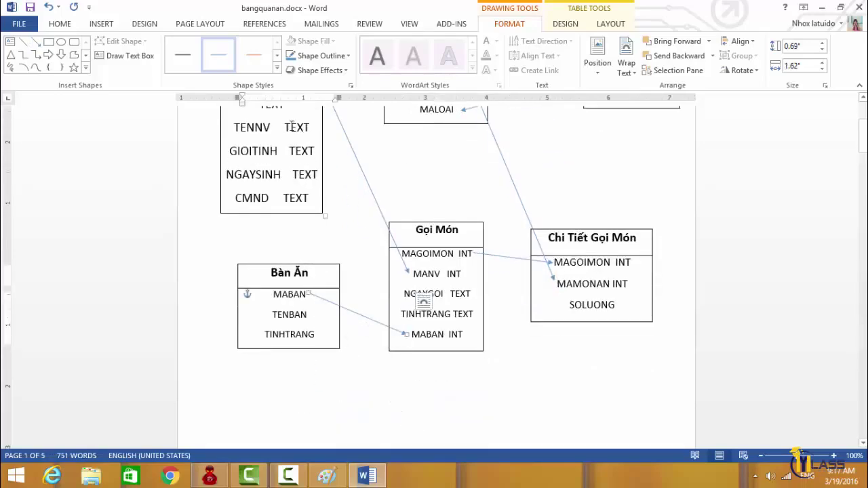
{"action": "left_click", "coordinate": [59, 24]}
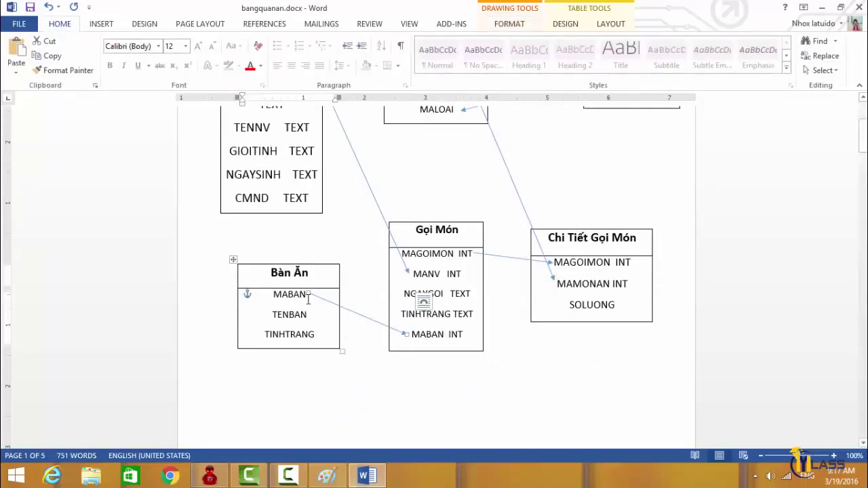
{"action": "left_click_drag", "start_coordinate": [308, 299], "coordinate": [273, 296]}
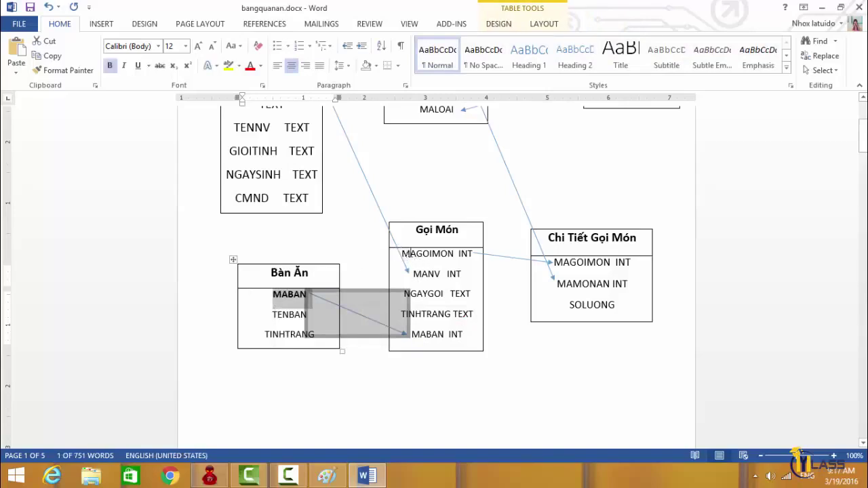
Step: Bold MAGOIMON INT in Gọi Món and MAGOIMON, MAMONAN in Chi Tiết Gọi Món; reopen Paint notes
{"action": "left_click", "coordinate": [411, 252]}
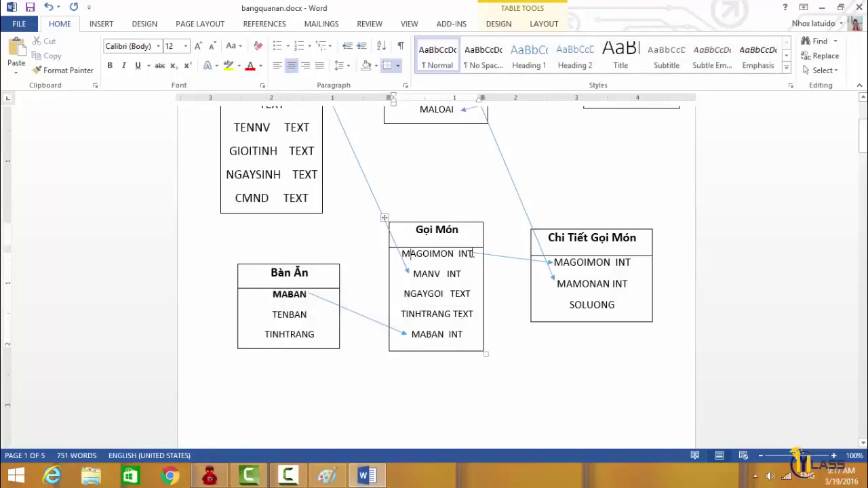
{"action": "left_click_drag", "start_coordinate": [472, 254], "coordinate": [400, 254]}
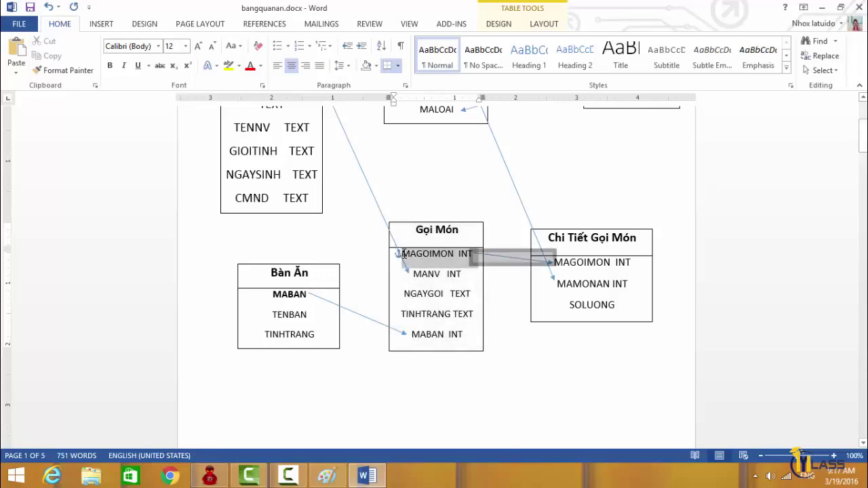
{"action": "key", "text": "ctrl+b"}
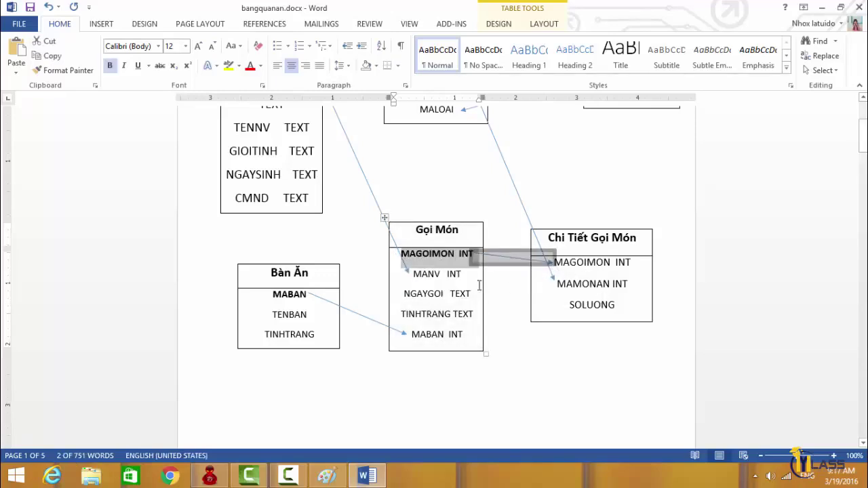
{"action": "left_click", "coordinate": [630, 282]}
{"action": "mouse_move", "coordinate": [630, 263]}
{"action": "left_mouse_down"}
{"action": "mouse_move", "coordinate": [583, 265]}
{"action": "mouse_move", "coordinate": [629, 283]}
{"action": "left_mouse_up"}
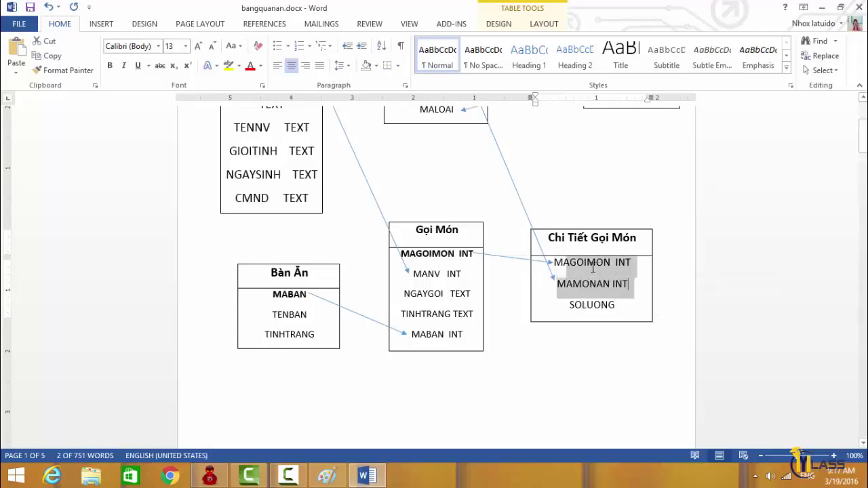
{"action": "key", "text": "ctrl+b"}
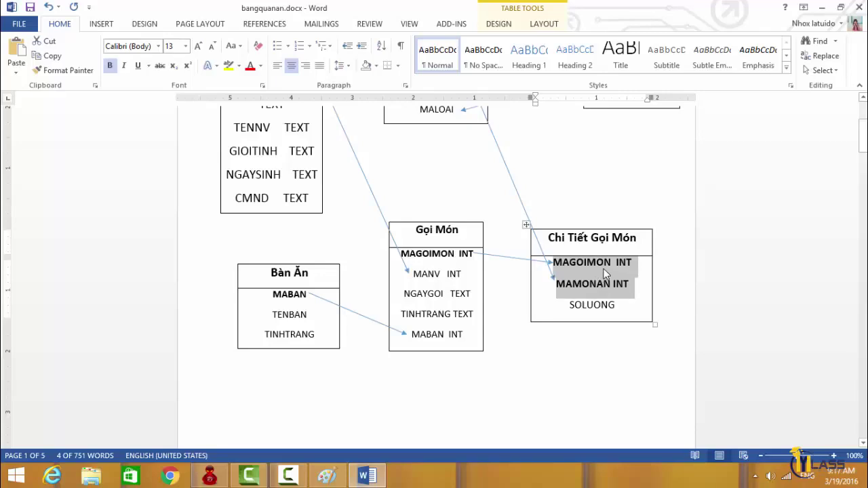
{"action": "left_click", "coordinate": [327, 476]}
{"action": "left_click_drag", "start_coordinate": [675, 76], "coordinate": [733, 76]}
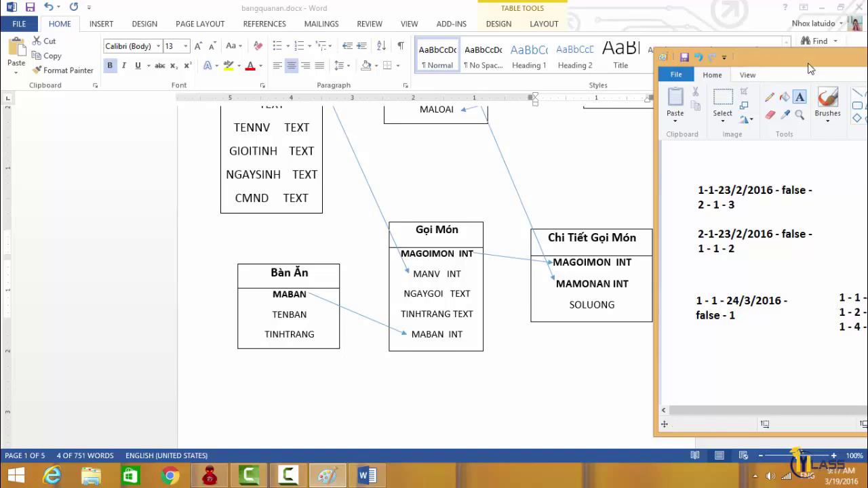
Step: Nudge the Paint notes window aside and return to the full Word diagram
{"action": "left_click_drag", "start_coordinate": [781, 58], "coordinate": [769, 60]}
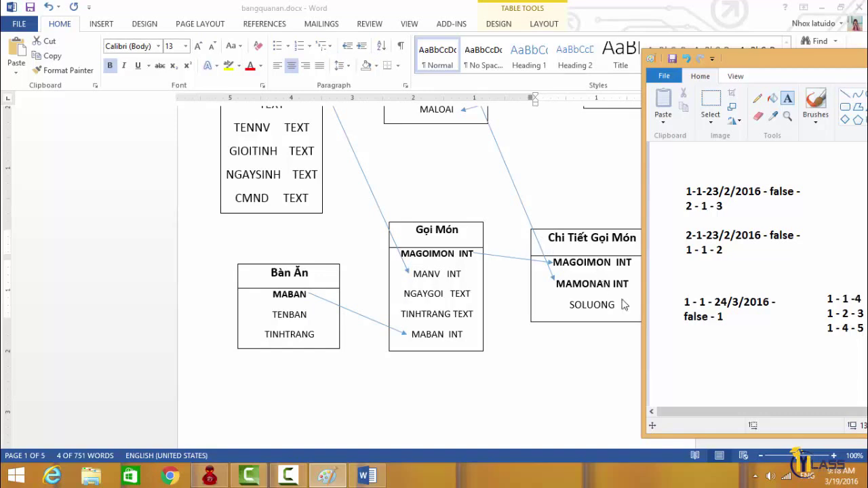
{"action": "key", "text": "alt+Tab"}
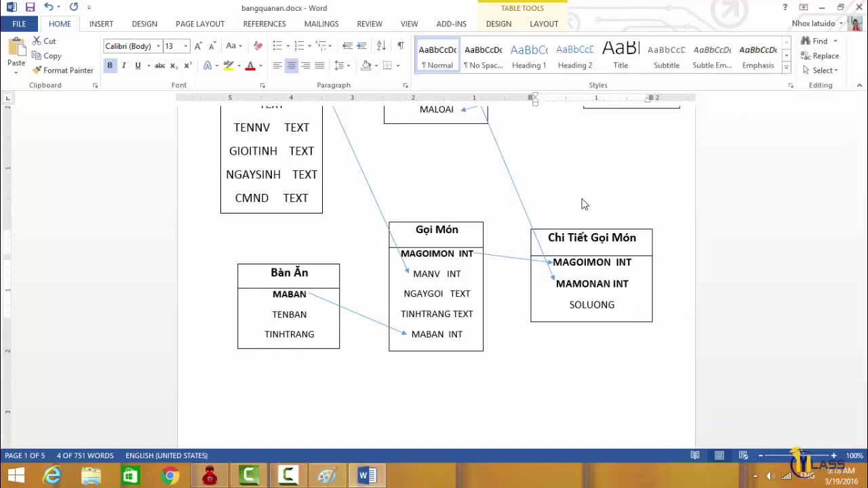
{"action": "scroll", "coordinate": [581, 201], "scroll_direction": "up", "scroll_amount": 2}
{"action": "scroll", "coordinate": [581, 201], "scroll_direction": "up", "scroll_amount": 1}
{"action": "scroll", "coordinate": [579, 200], "scroll_direction": "up", "scroll_amount": 2}
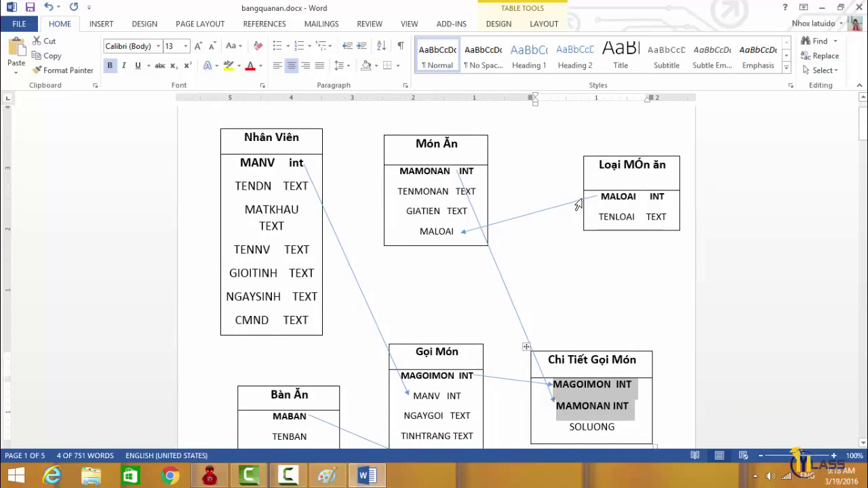
{"action": "scroll", "coordinate": [580, 200], "scroll_direction": "down", "scroll_amount": 2}
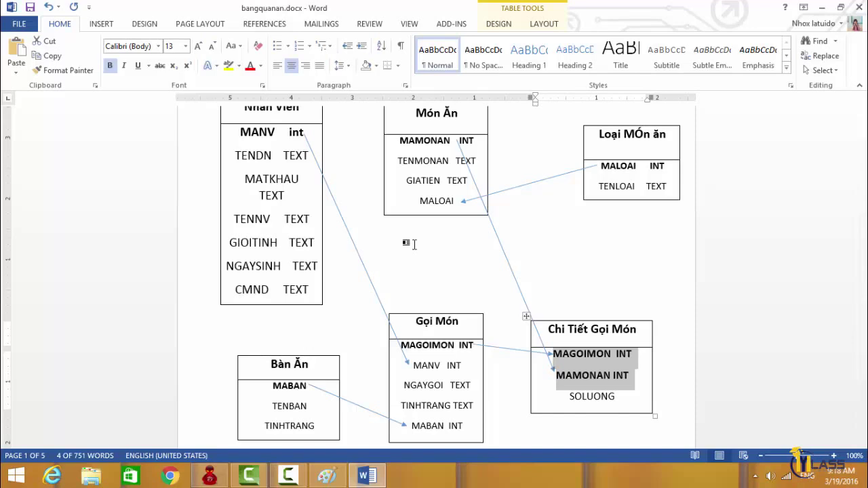
{"action": "left_click", "coordinate": [326, 477]}
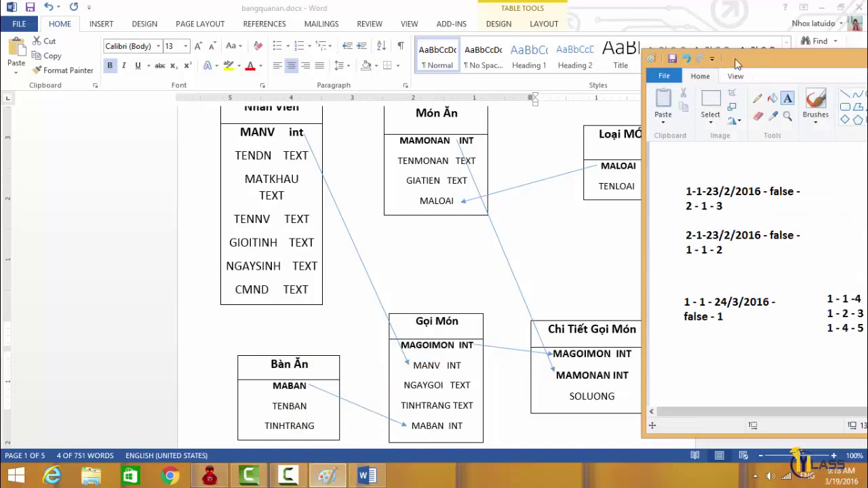
{"action": "left_click_drag", "start_coordinate": [737, 63], "coordinate": [642, 62]}
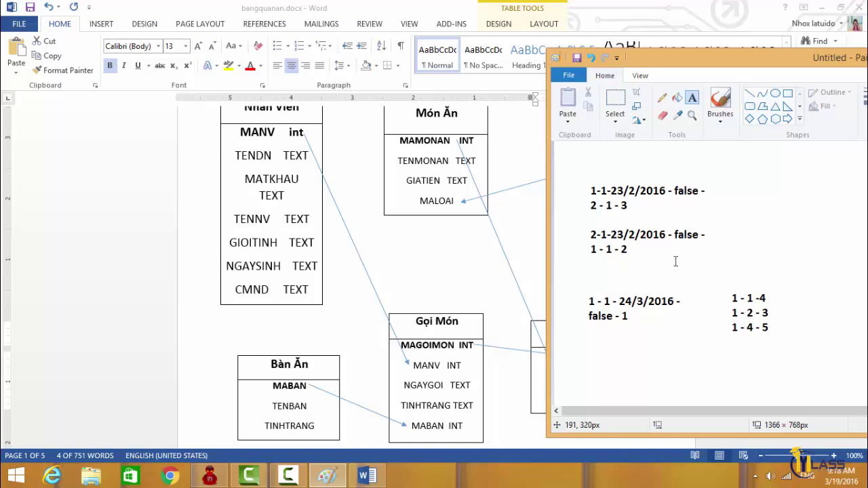
{"action": "mouse_move", "coordinate": [672, 66]}
{"action": "left_mouse_down"}
{"action": "mouse_move", "coordinate": [698, 68]}
{"action": "mouse_move", "coordinate": [695, 78]}
{"action": "left_mouse_up"}
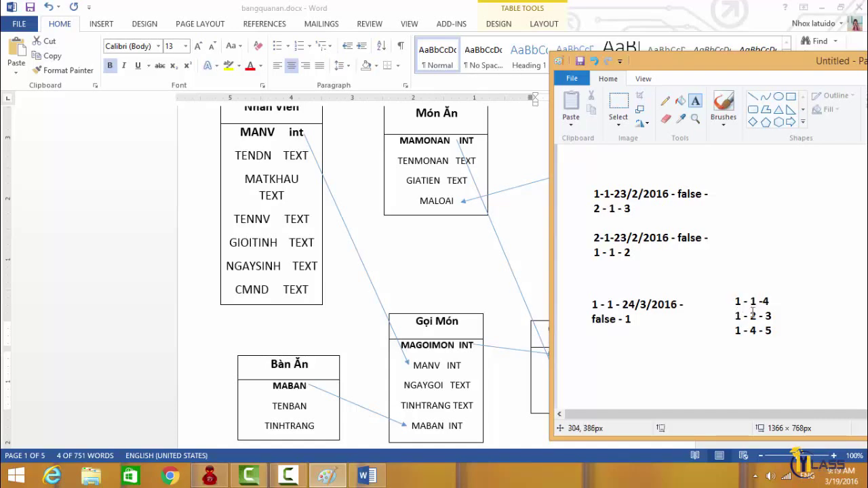
{"action": "left_click", "coordinate": [630, 7]}
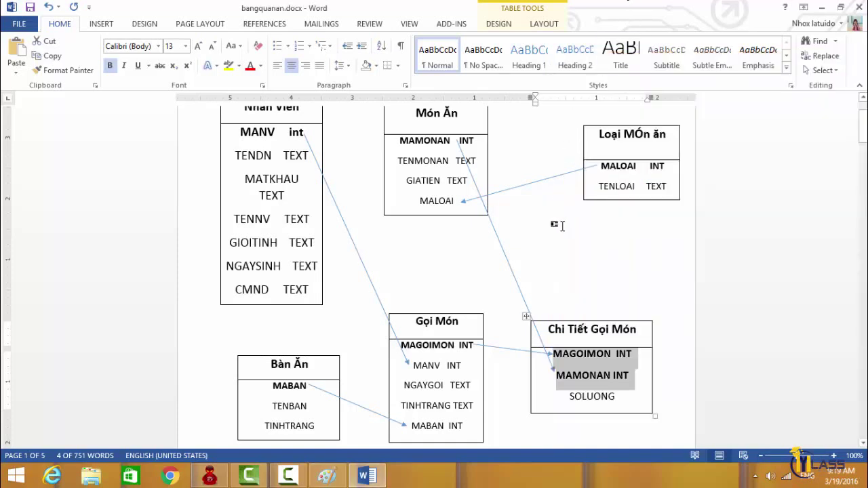